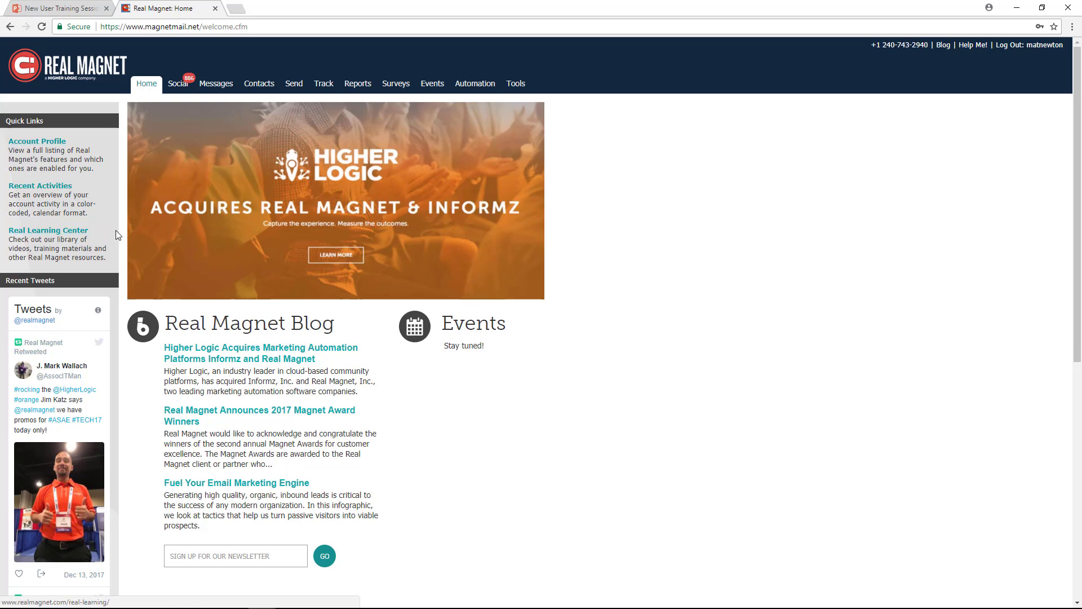
{"action": "left_click_drag", "start_coordinate": [99, 234], "coordinate": [8, 231]}
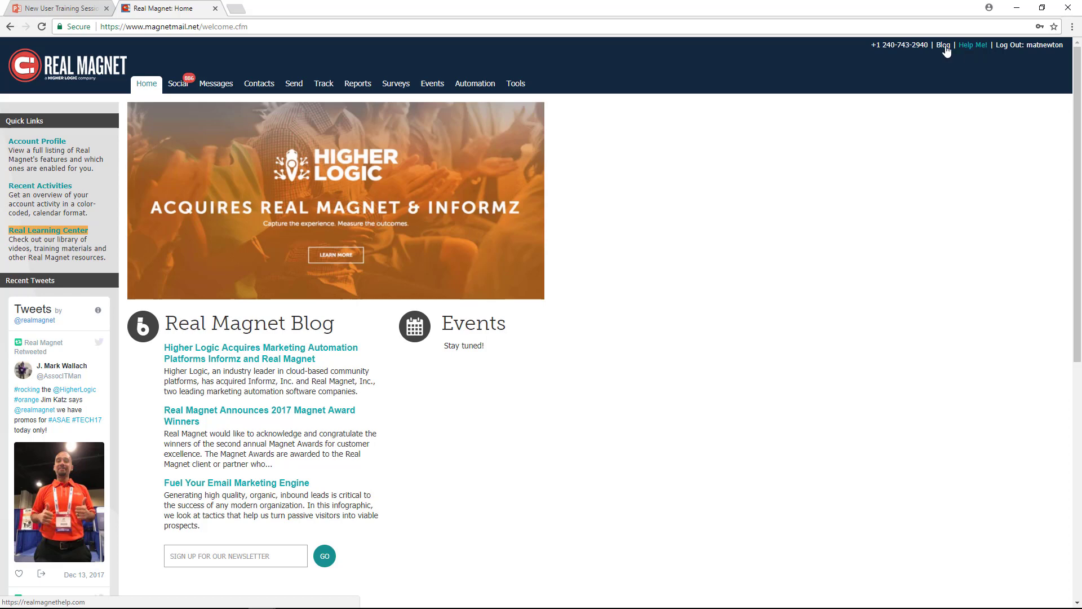
{"action": "left_click_drag", "start_coordinate": [929, 45], "coordinate": [877, 45]}
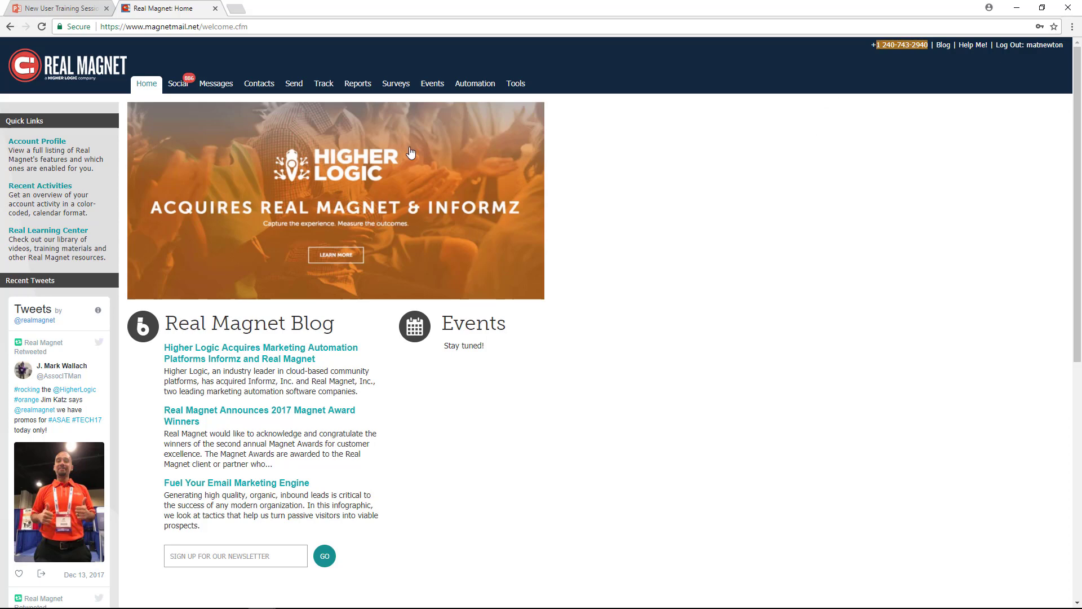
- Create a new message named DEMO MESSAGE A1 with no message category
{"action": "left_click", "coordinate": [219, 89]}
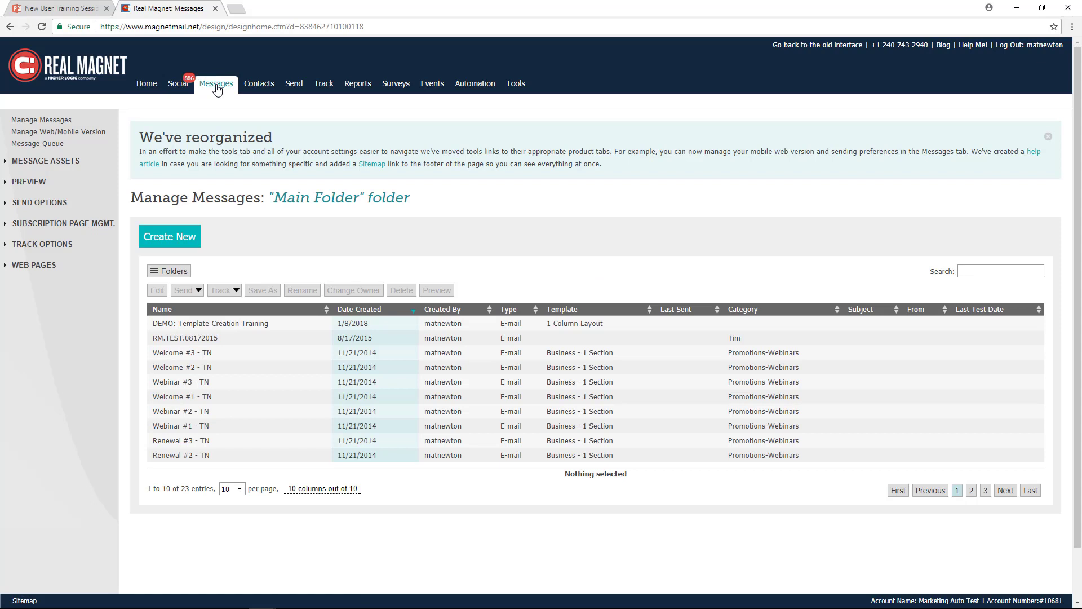
{"action": "left_click", "coordinate": [167, 239]}
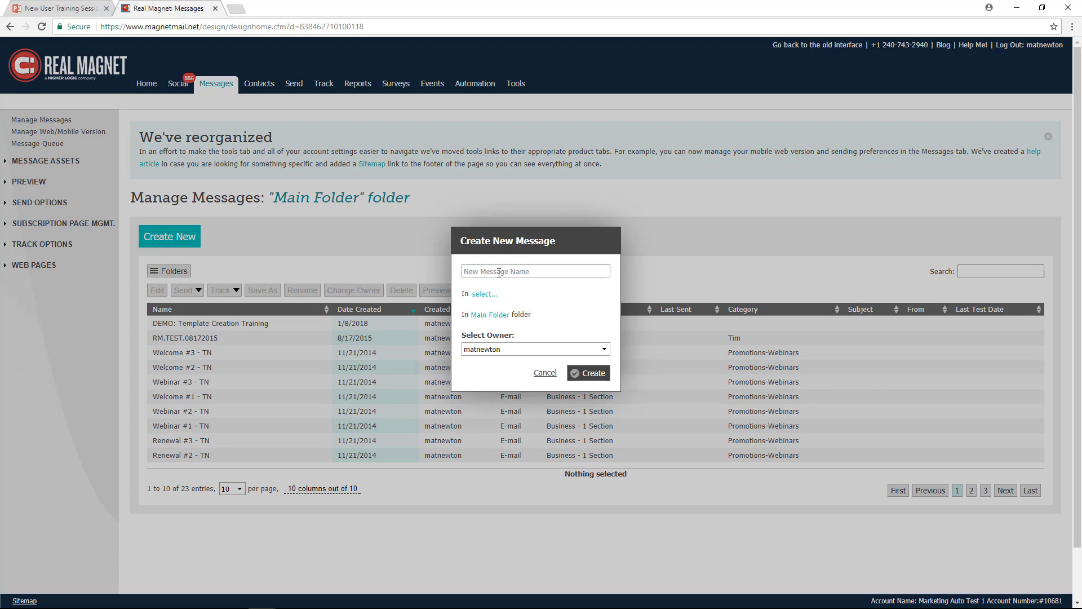
{"action": "type", "text": "DEMO MESSAGE A1"}
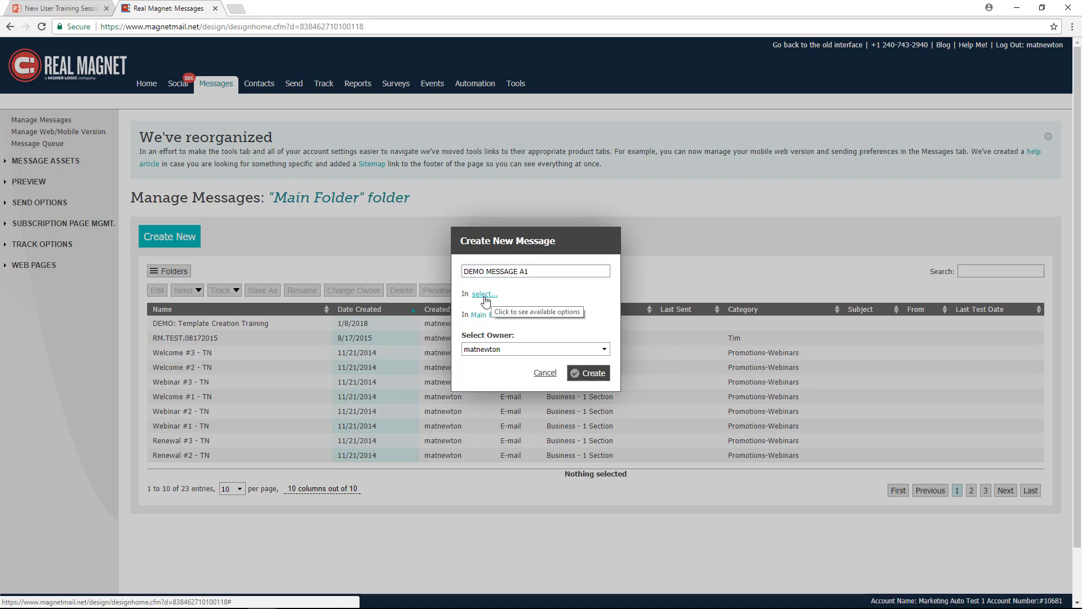
{"action": "left_click", "coordinate": [484, 295]}
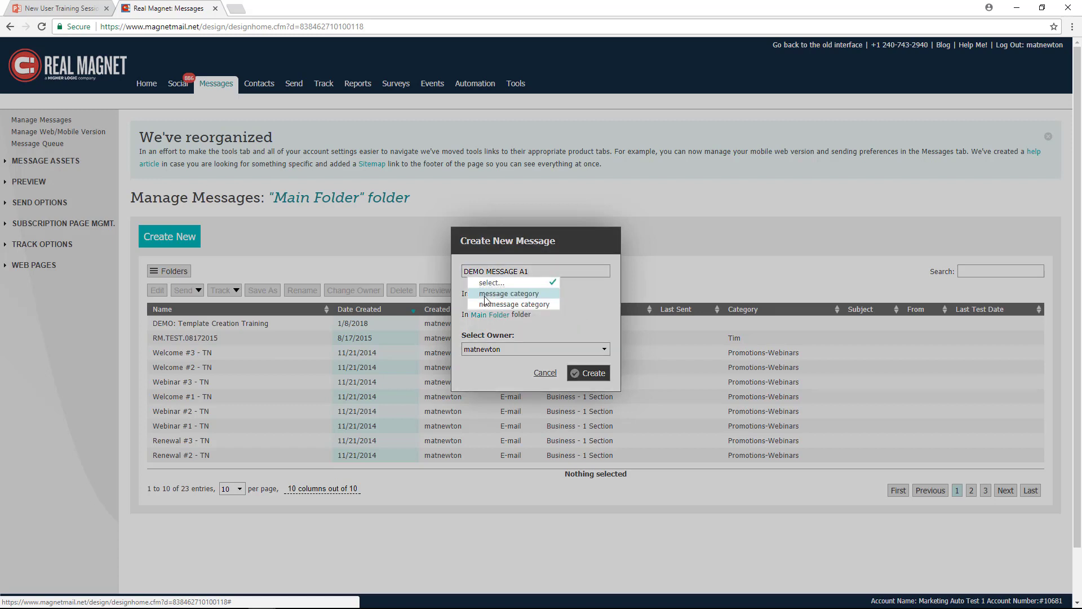
{"action": "left_click", "coordinate": [507, 303]}
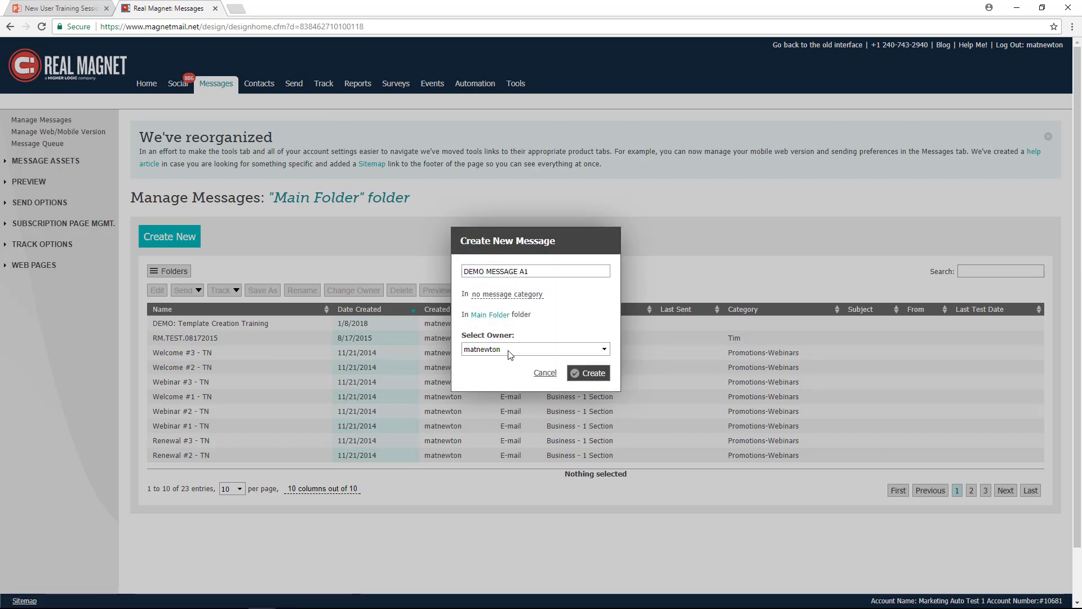
{"action": "left_click", "coordinate": [593, 375]}
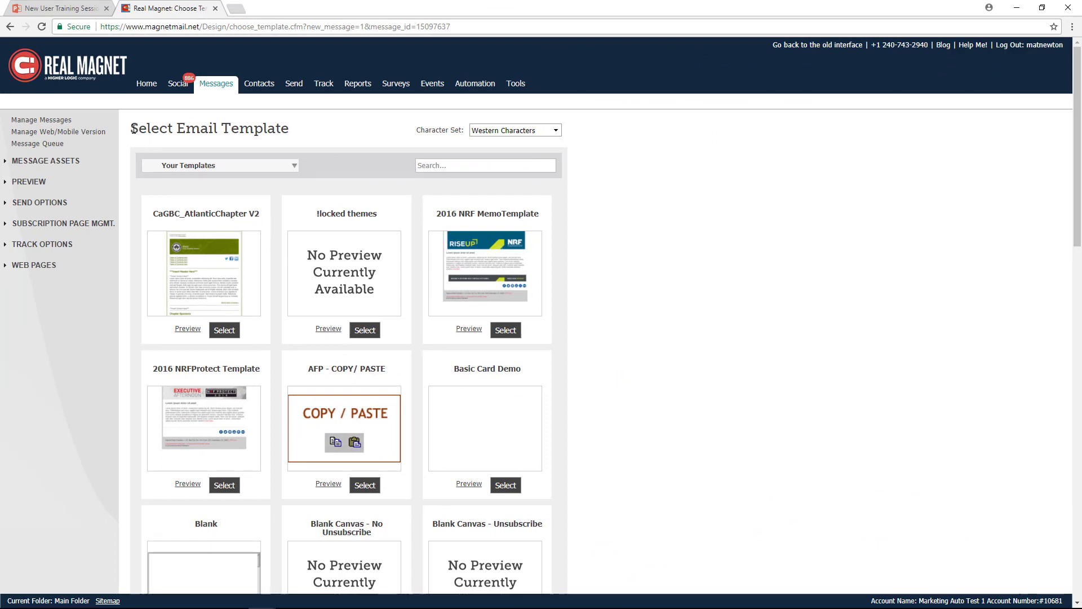
- Choose the 1 Column Layout template from the Layouts category for the new message
{"action": "left_click_drag", "start_coordinate": [133, 128], "coordinate": [293, 133]}
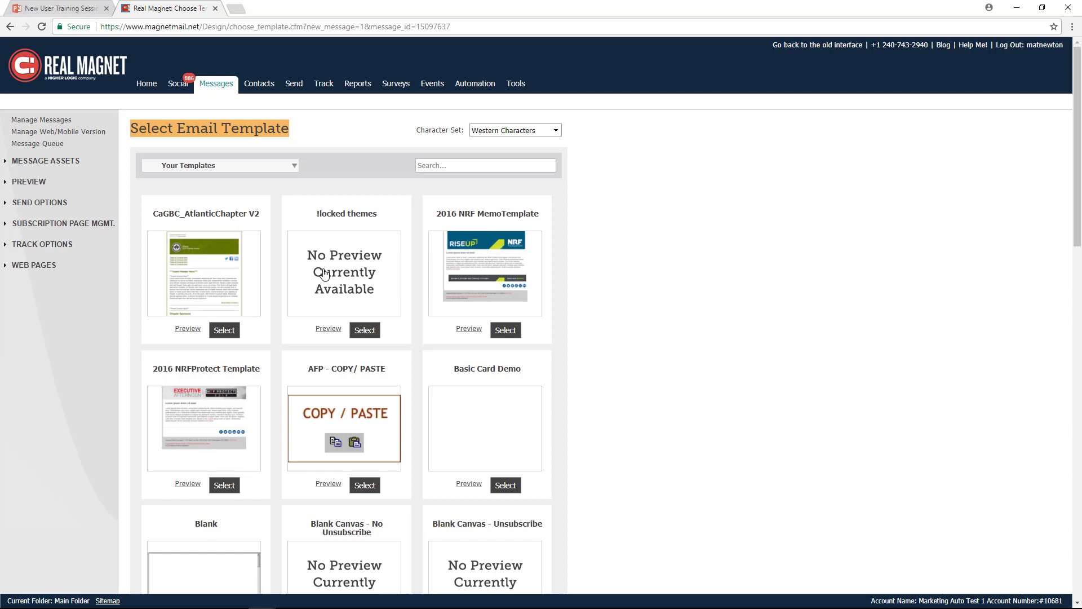
{"action": "left_click", "coordinate": [292, 169]}
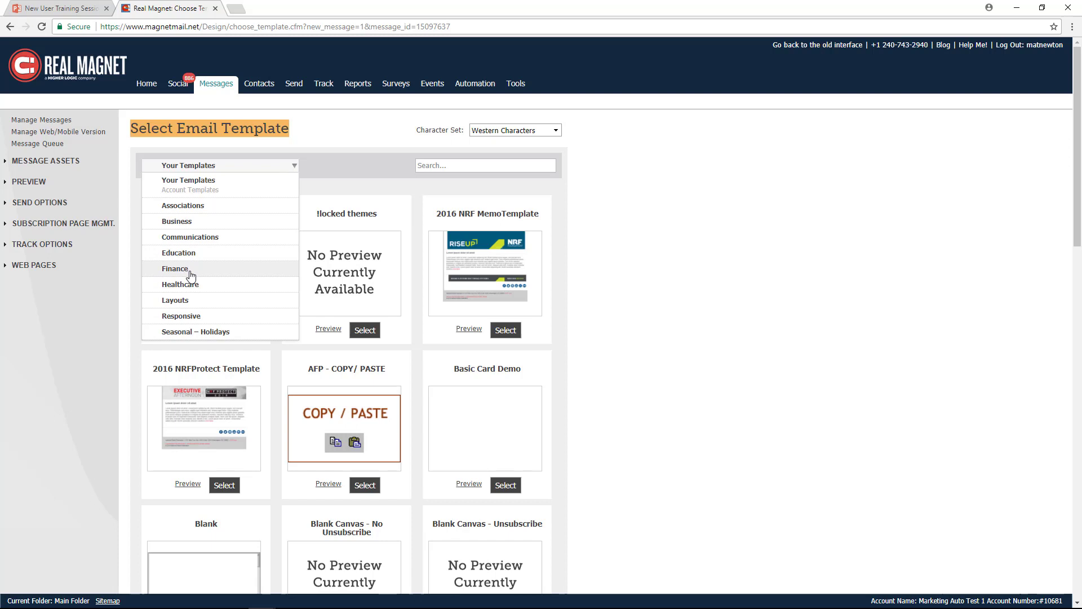
{"action": "left_click", "coordinate": [180, 305]}
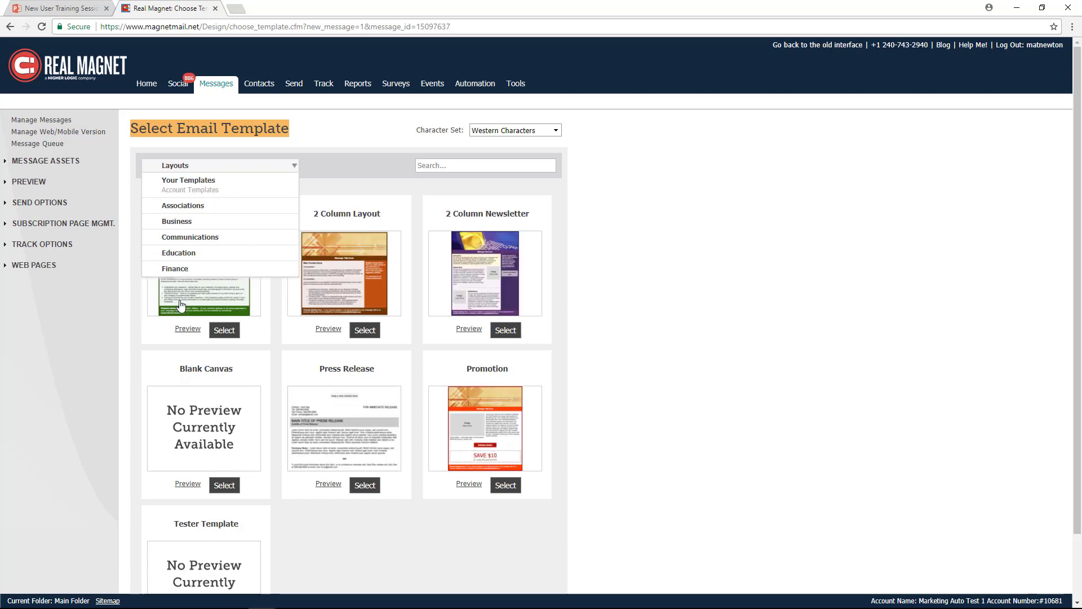
{"action": "left_click", "coordinate": [225, 332]}
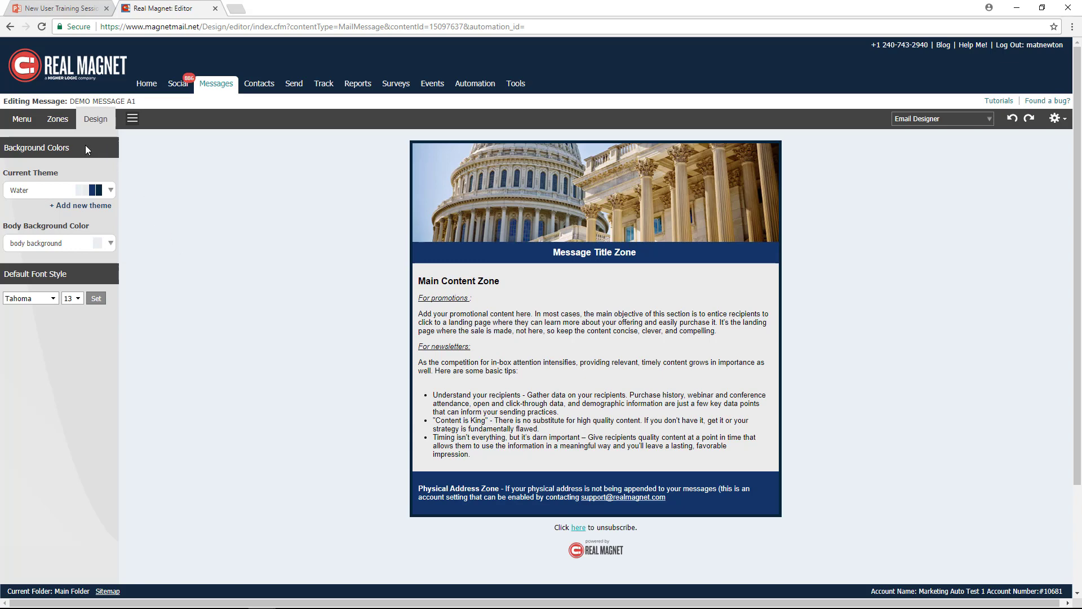
- Examine the editor's zone types and design options, and the move and text-editing controls of the main content zone
{"action": "left_click", "coordinate": [23, 120]}
{"action": "left_click", "coordinate": [58, 120]}
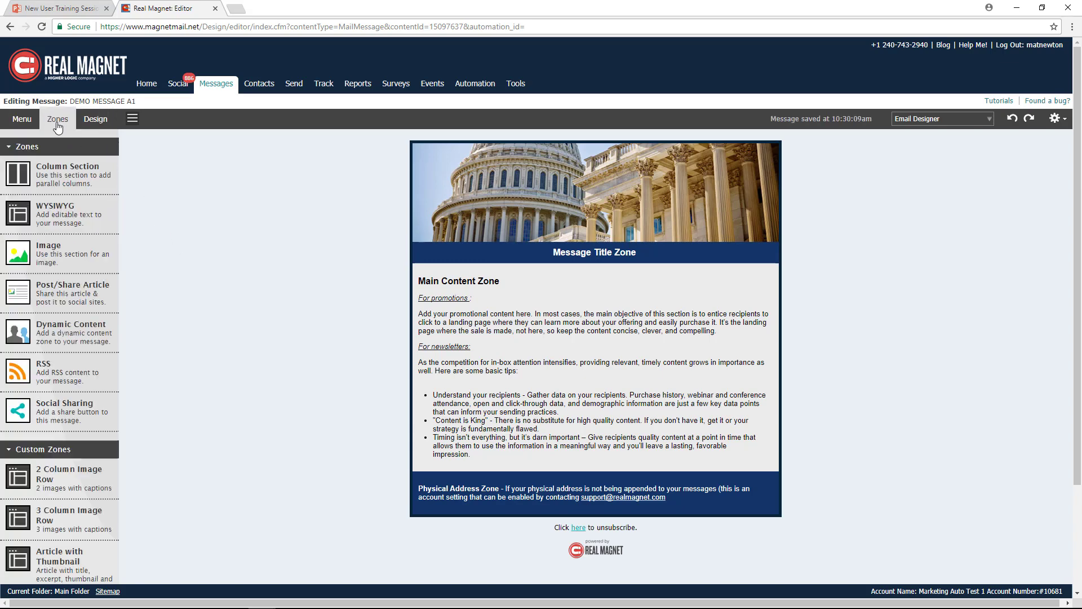
{"action": "left_click", "coordinate": [95, 121]}
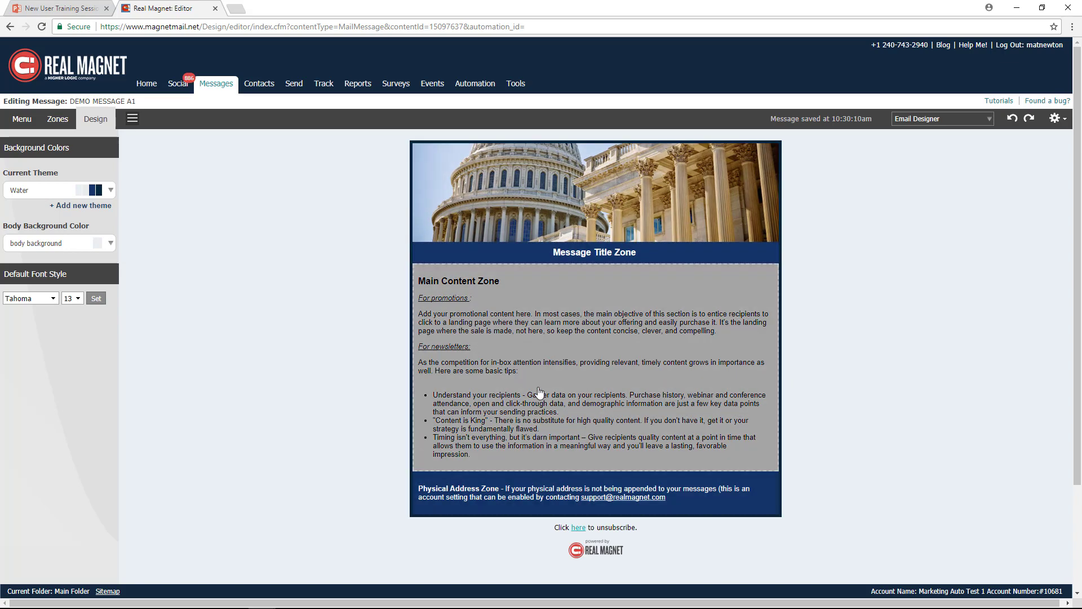
{"action": "left_click", "coordinate": [562, 349]}
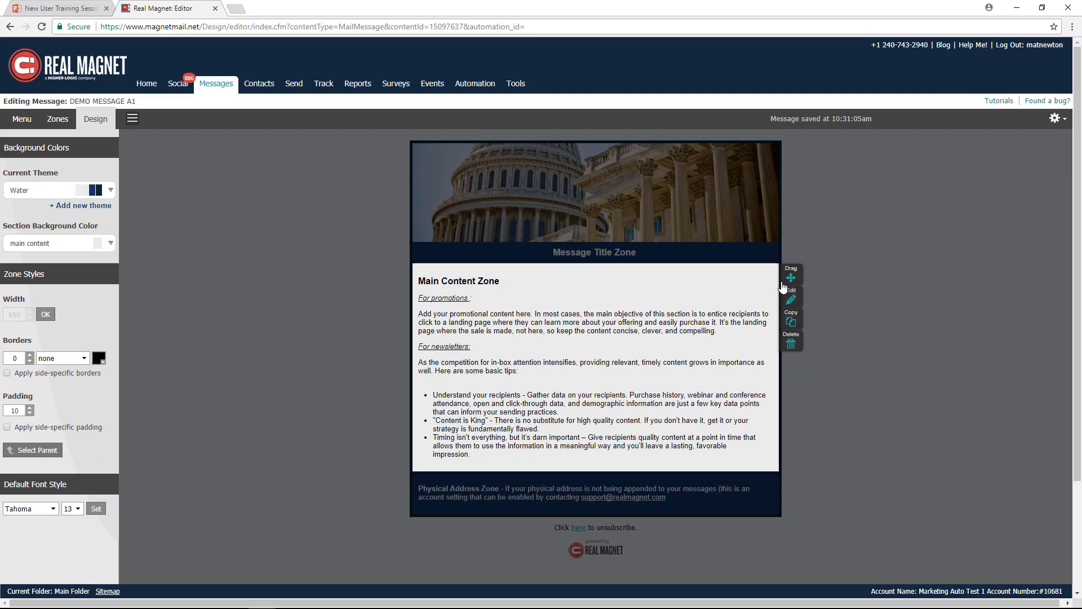
{"action": "left_click_drag", "start_coordinate": [791, 277], "coordinate": [627, 264]}
{"action": "left_click", "coordinate": [791, 300]}
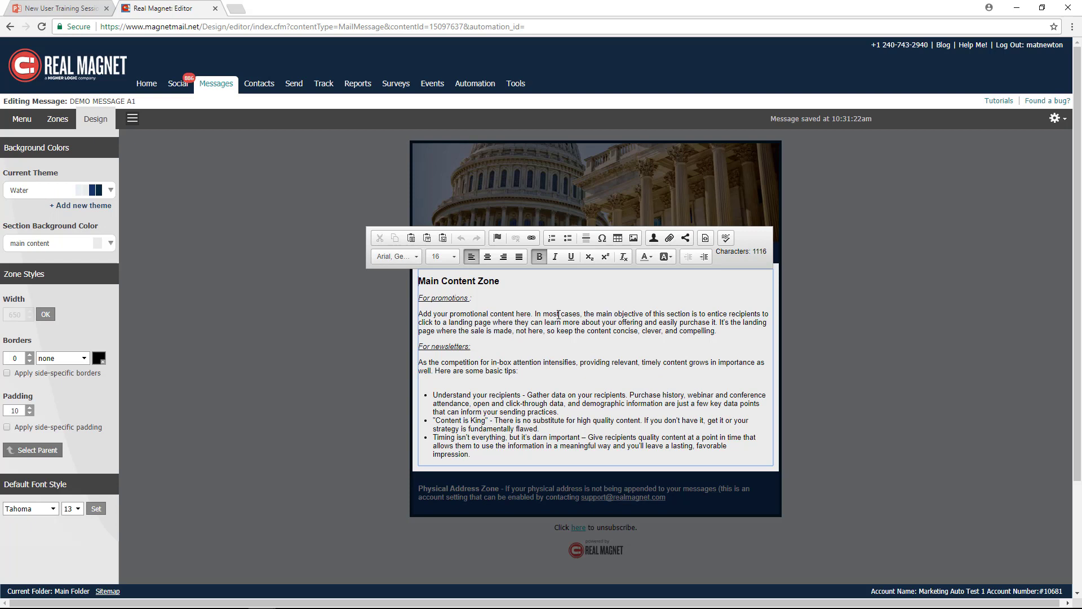
{"action": "left_click", "coordinate": [810, 328]}
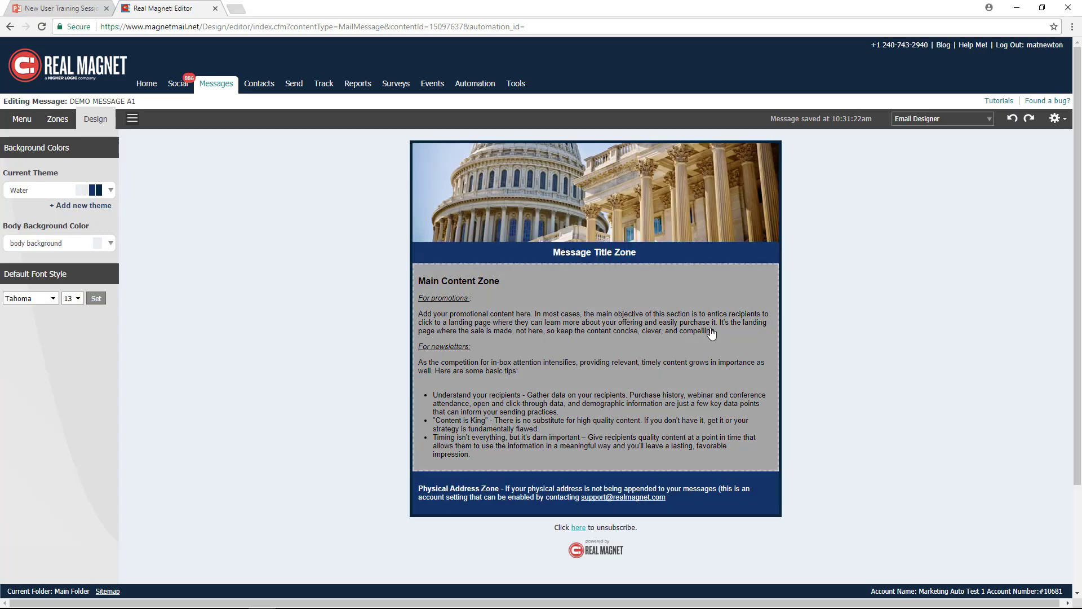
{"action": "left_click", "coordinate": [712, 334]}
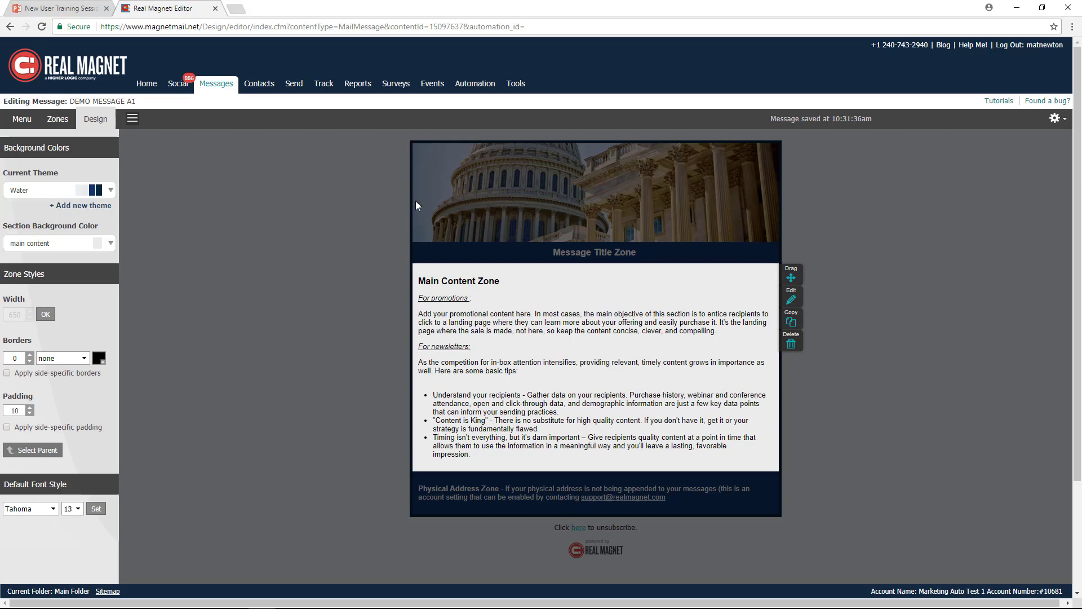
{"action": "left_click", "coordinate": [235, 321]}
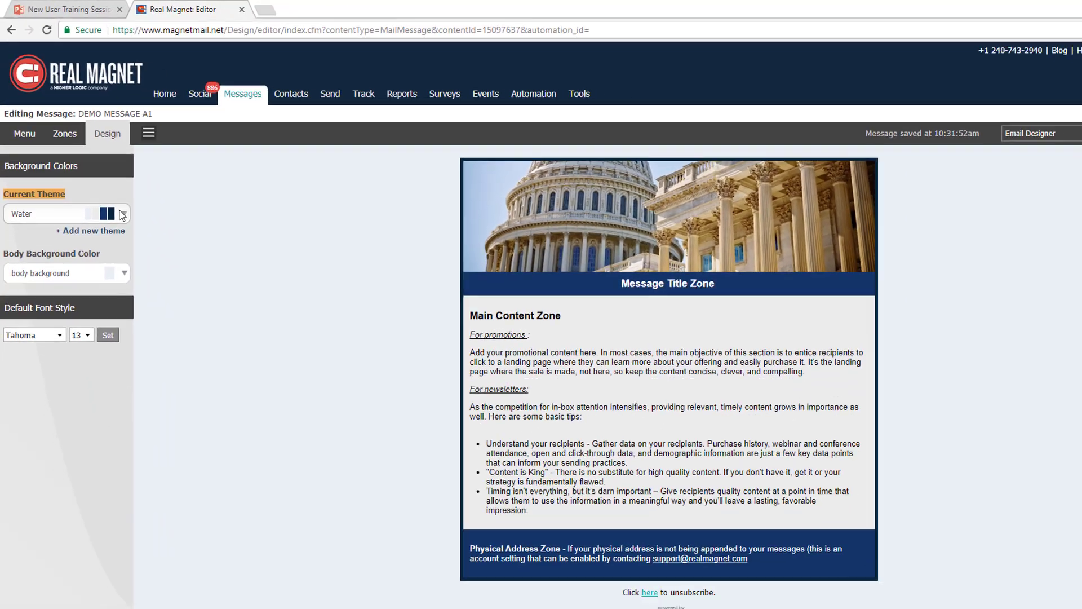
- Change the message's current color theme to Summer
{"action": "left_click", "coordinate": [112, 300]}
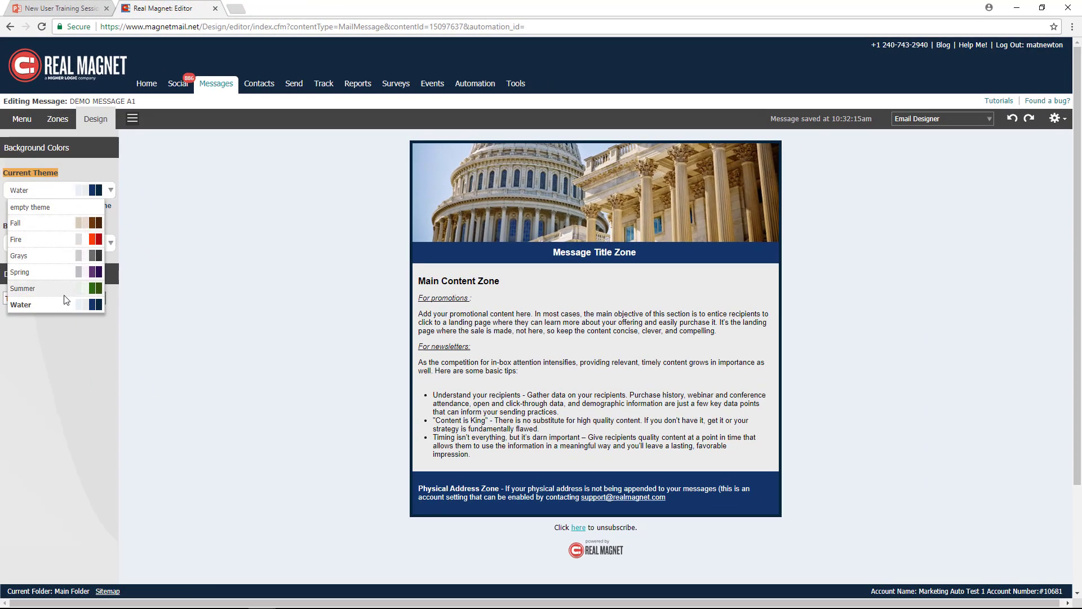
{"action": "left_click", "coordinate": [65, 293]}
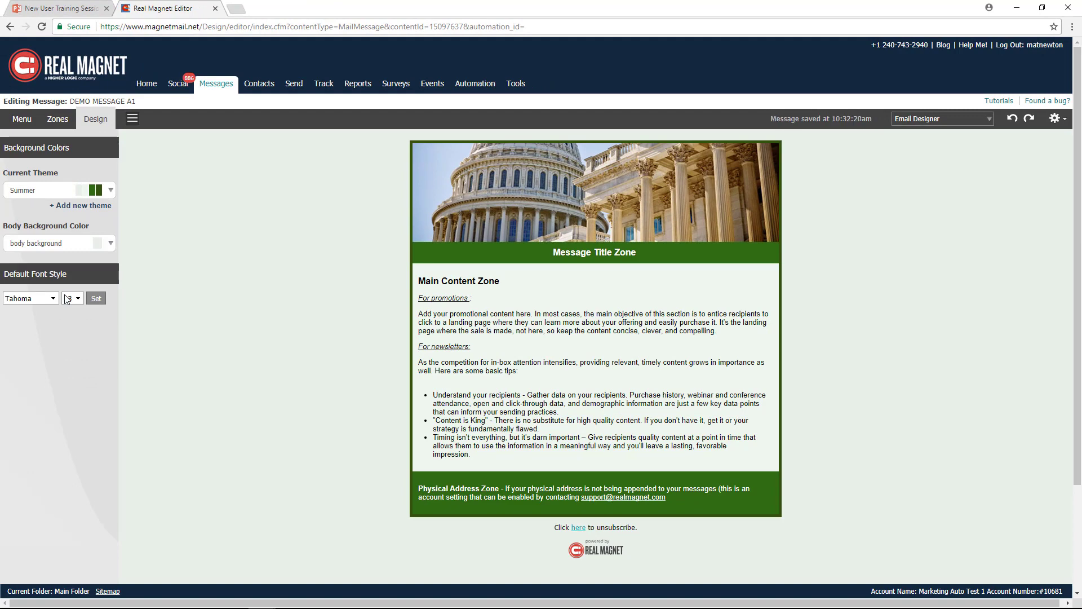
{"action": "left_click_drag", "start_coordinate": [114, 208], "coordinate": [58, 210]}
- Start a new theme based on Summer and add a background color named Red with a bright red value, #f21338
{"action": "left_click", "coordinate": [78, 209]}
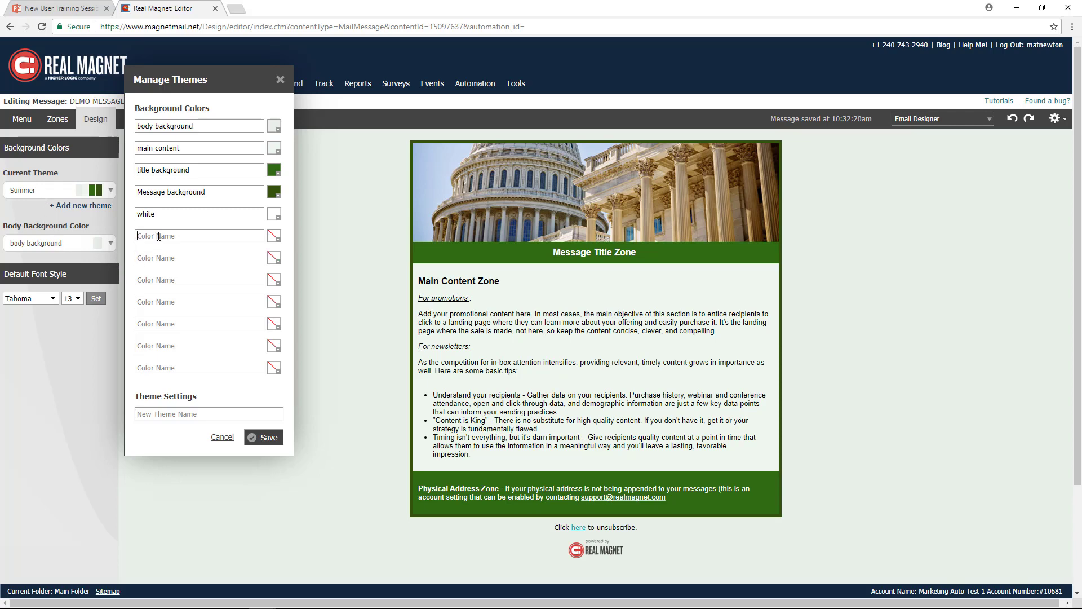
{"action": "left_click", "coordinate": [159, 236]}
{"action": "type", "text": "Red"}
{"action": "left_click", "coordinate": [275, 237]}
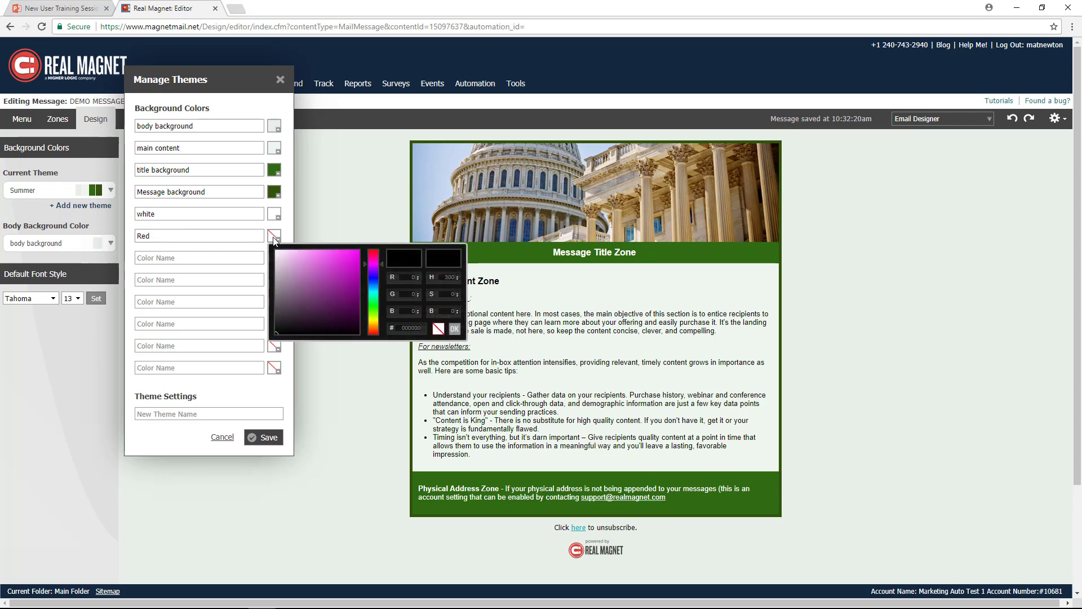
{"action": "left_click", "coordinate": [409, 277]}
{"action": "left_click", "coordinate": [414, 293]}
{"action": "left_click", "coordinate": [415, 310]}
{"action": "left_click", "coordinate": [413, 328]}
{"action": "left_click", "coordinate": [383, 263]}
{"action": "mouse_move", "coordinate": [383, 263]}
{"action": "left_mouse_down"}
{"action": "mouse_move", "coordinate": [384, 300]}
{"action": "mouse_move", "coordinate": [381, 254]}
{"action": "left_mouse_up"}
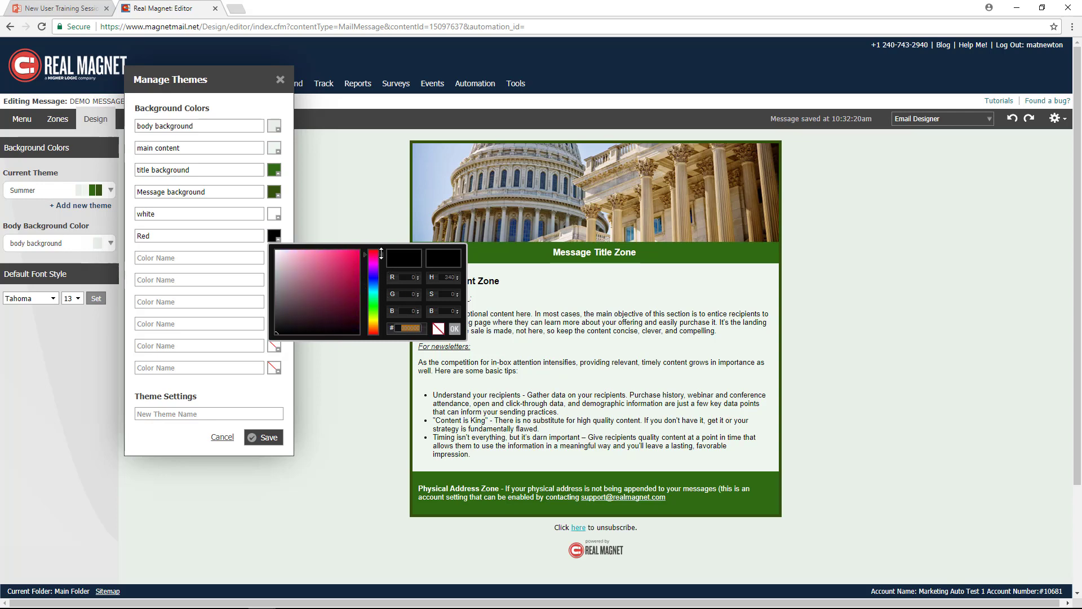
{"action": "left_click", "coordinate": [353, 253]}
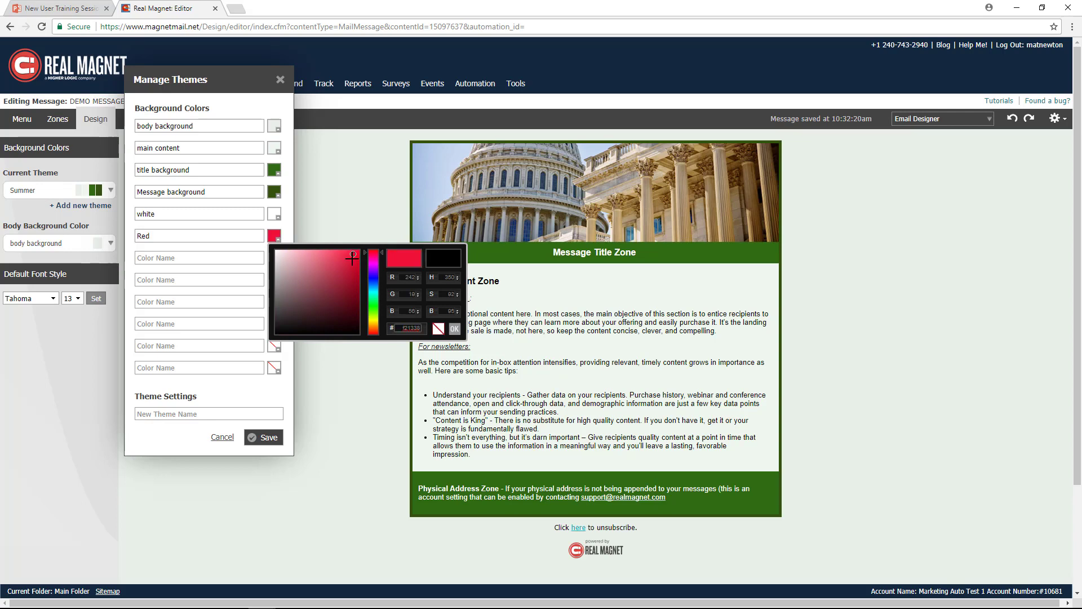
{"action": "left_click", "coordinate": [456, 330]}
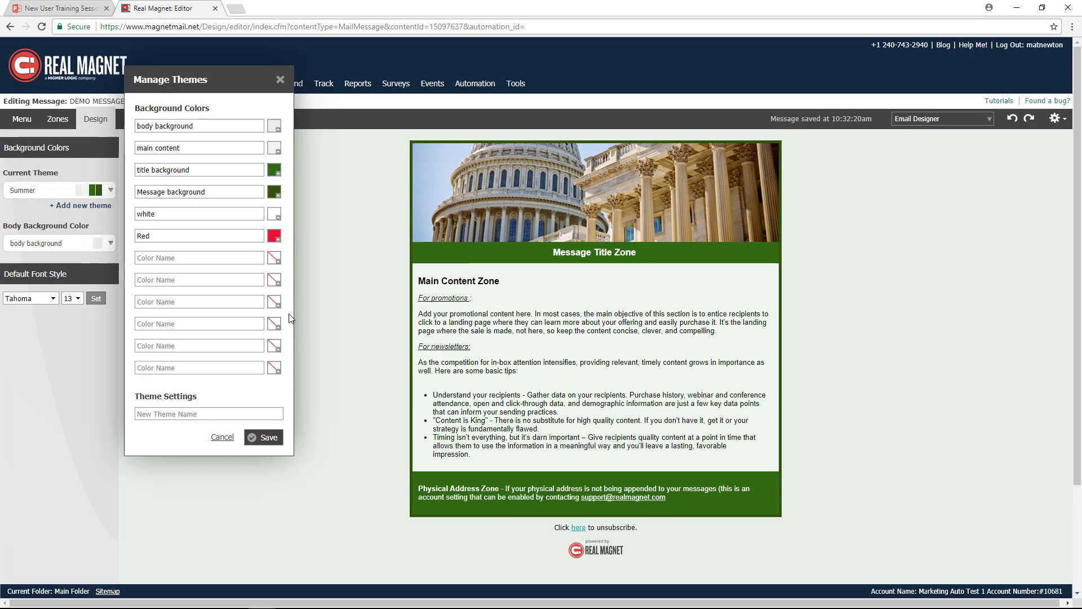
{"action": "left_click", "coordinate": [275, 236]}
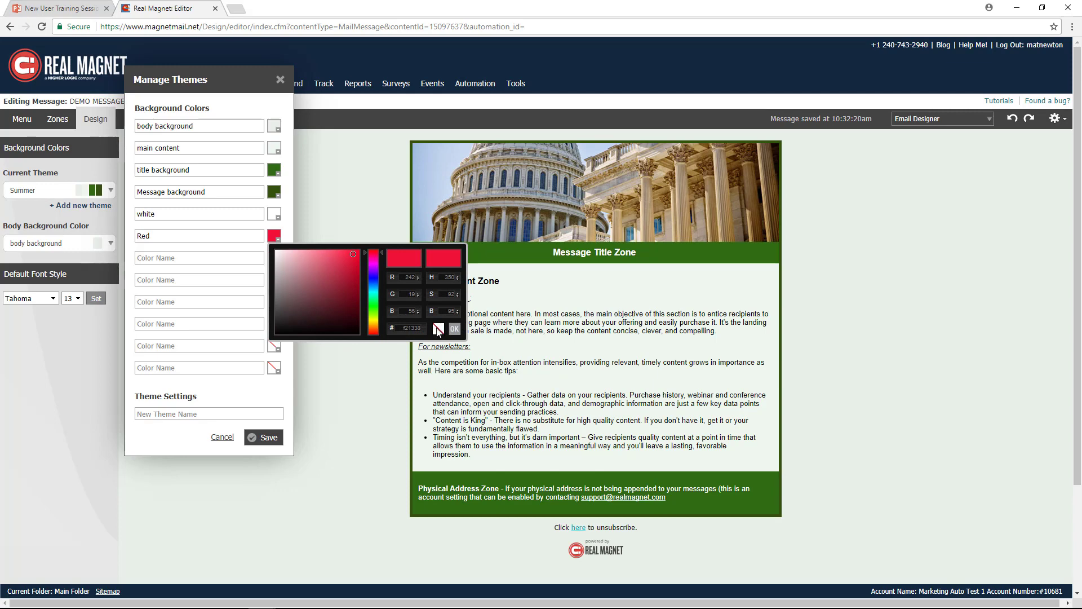
{"action": "left_click", "coordinate": [454, 329]}
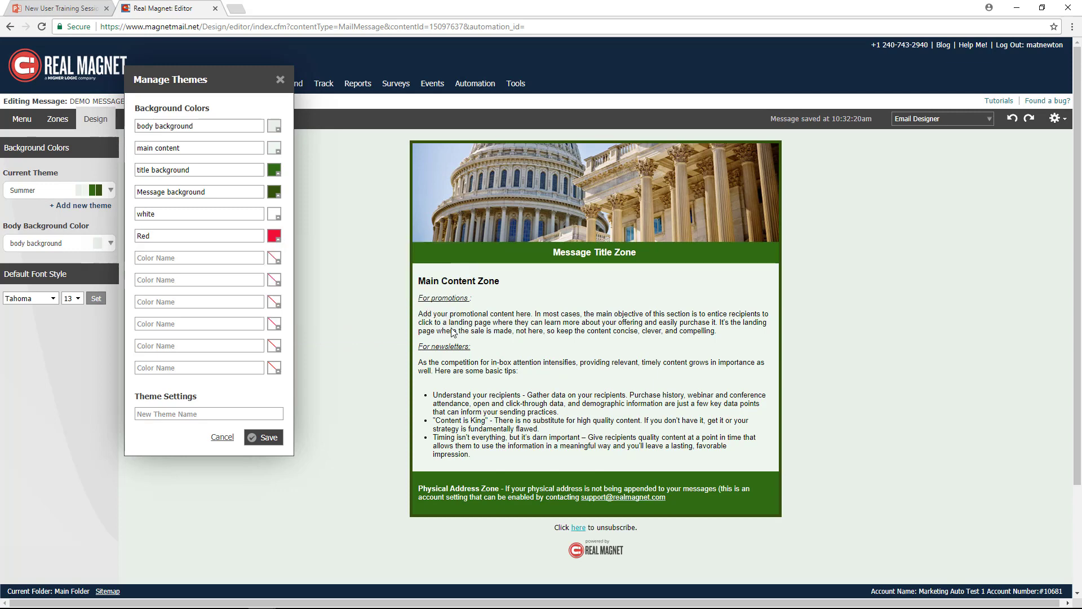
- Name the new theme Demo Message A1 Theme, save it and select it as the message's current theme
{"action": "left_click", "coordinate": [213, 414]}
{"action": "type", "text": "Demo Mes"}
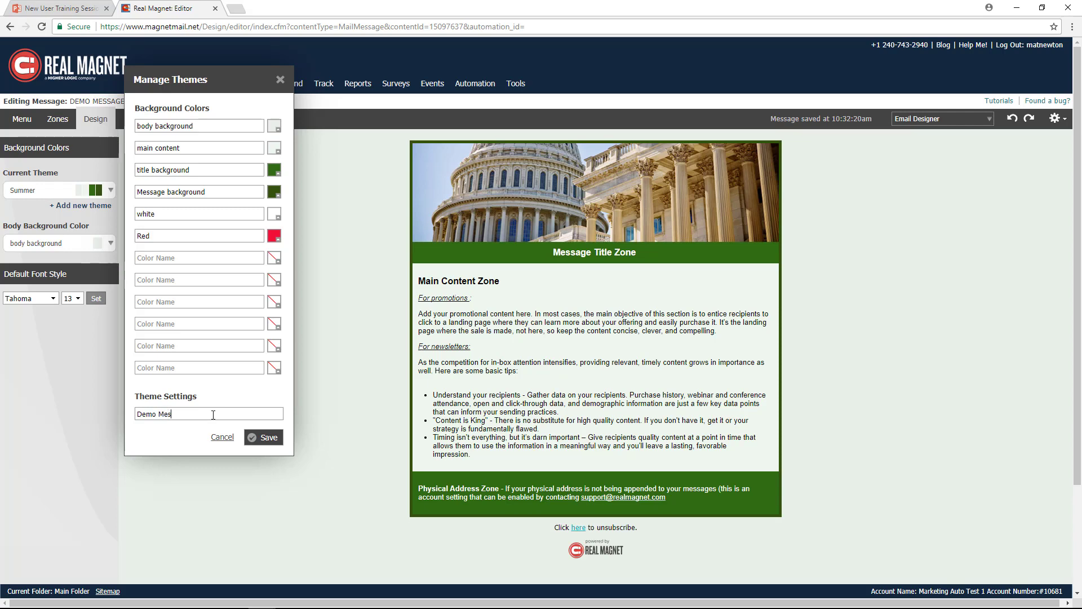
{"action": "type", "text": "sage A1 Theme"}
{"action": "left_click", "coordinate": [268, 441]}
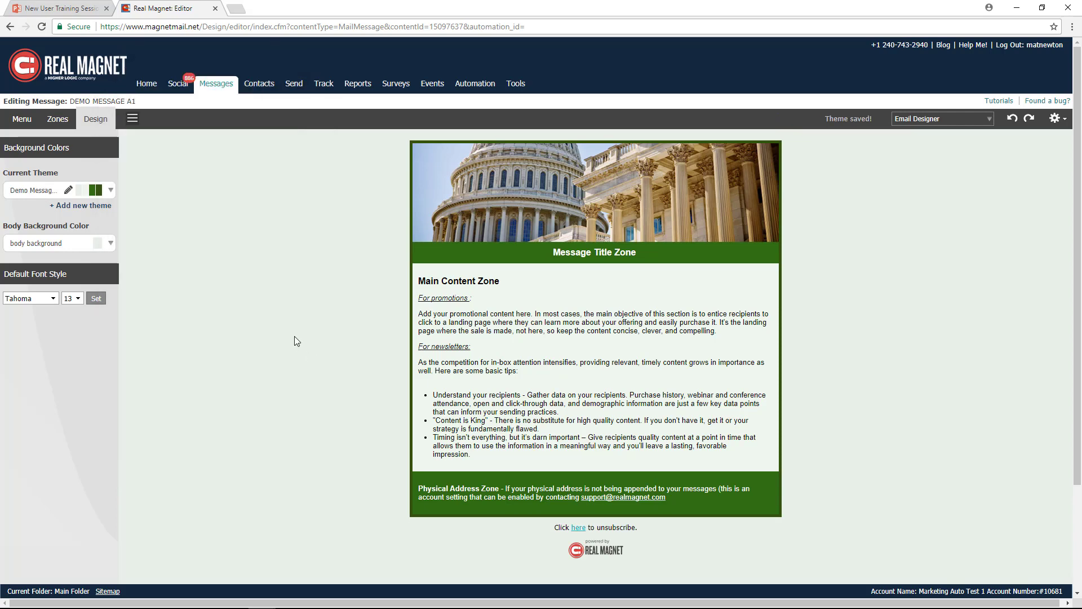
{"action": "left_click", "coordinate": [111, 191]}
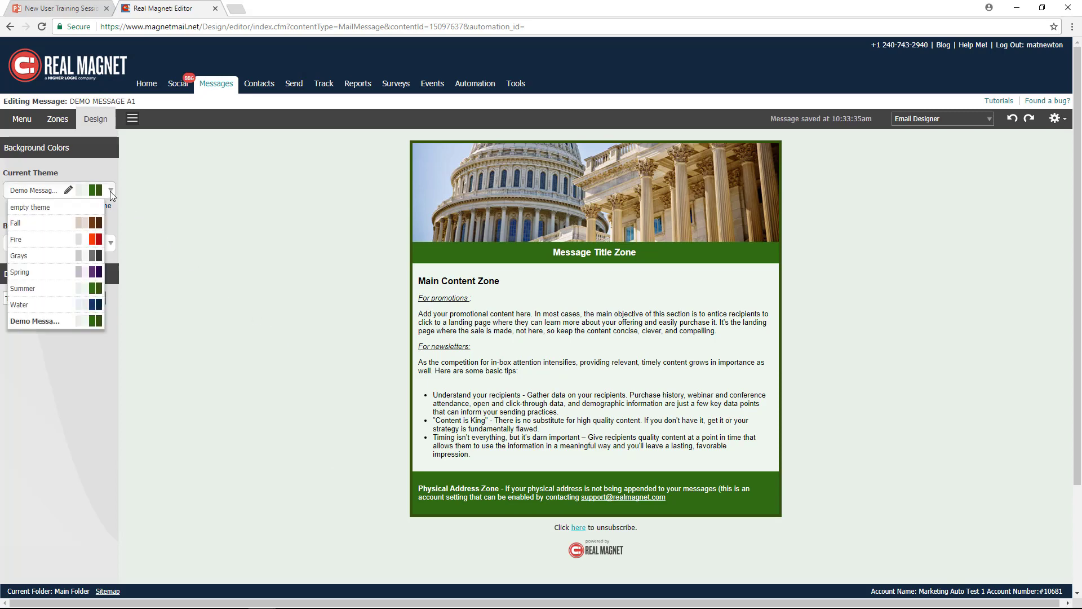
{"action": "left_click", "coordinate": [52, 321]}
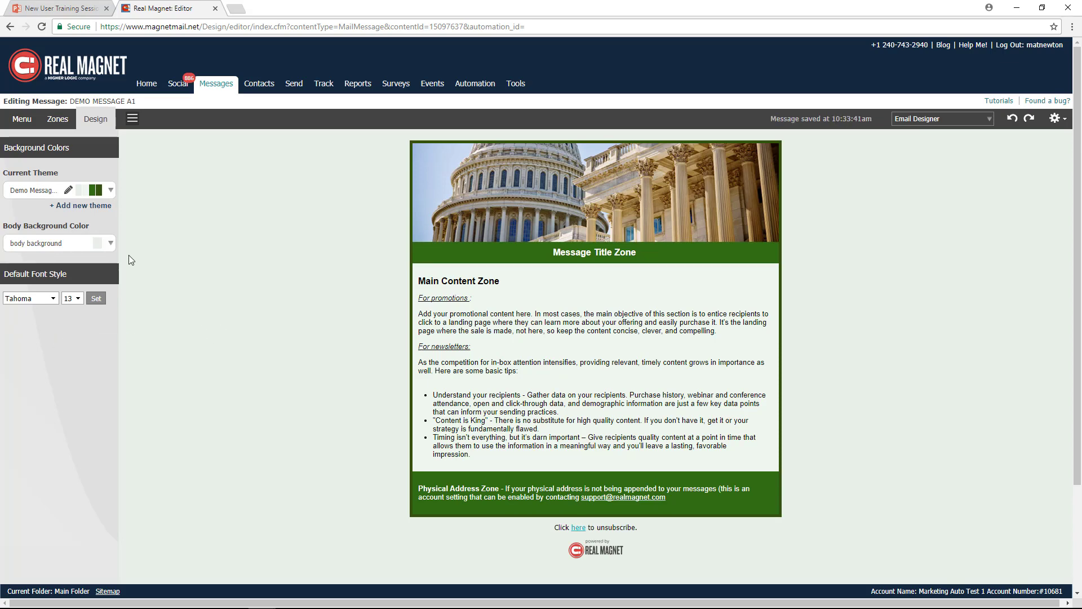
- Set the message's body background color to the theme's title background color
{"action": "left_click", "coordinate": [111, 243]}
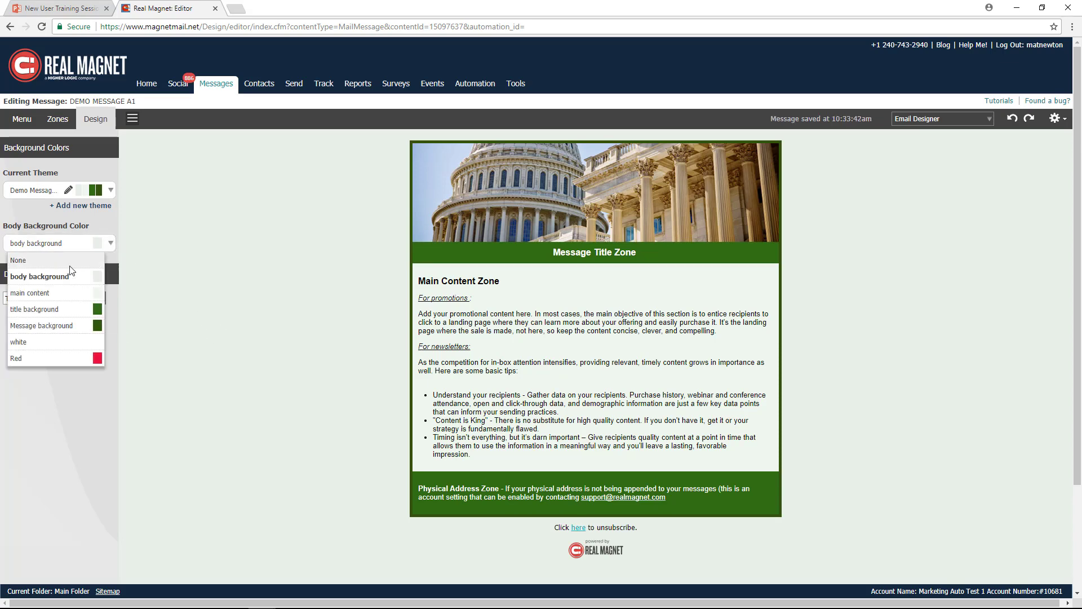
{"action": "left_click", "coordinate": [64, 312]}
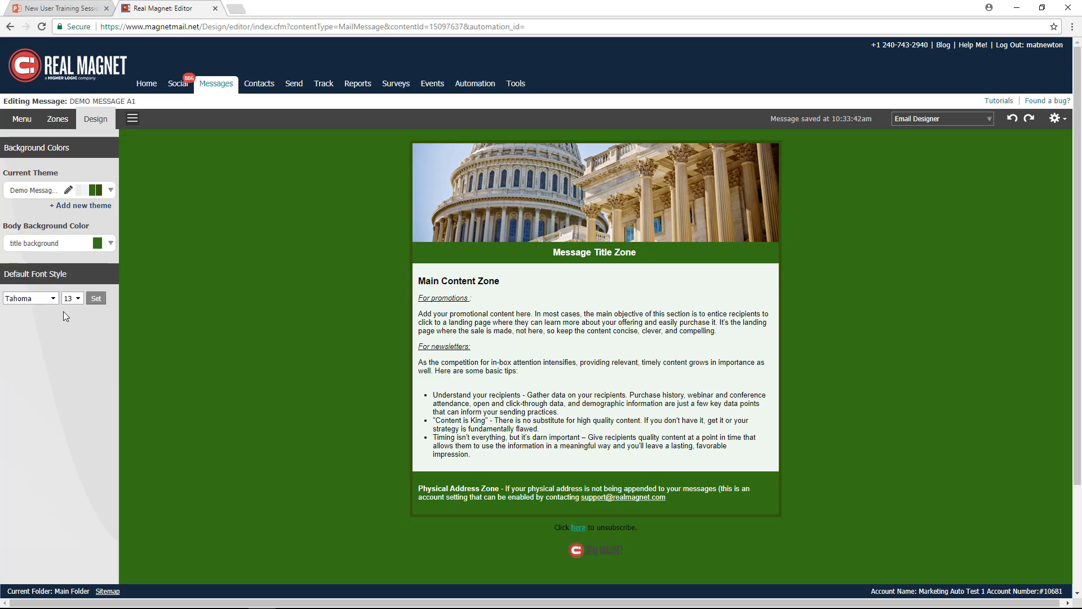
- Set the message's body background color to the theme's body background color
{"action": "left_click", "coordinate": [110, 243]}
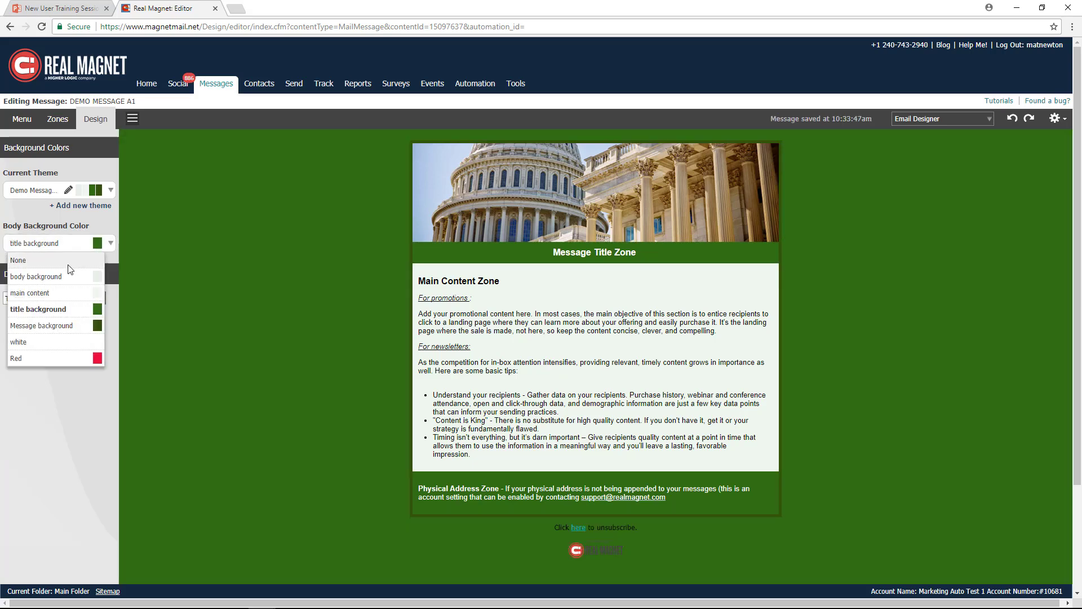
{"action": "left_click", "coordinate": [50, 273]}
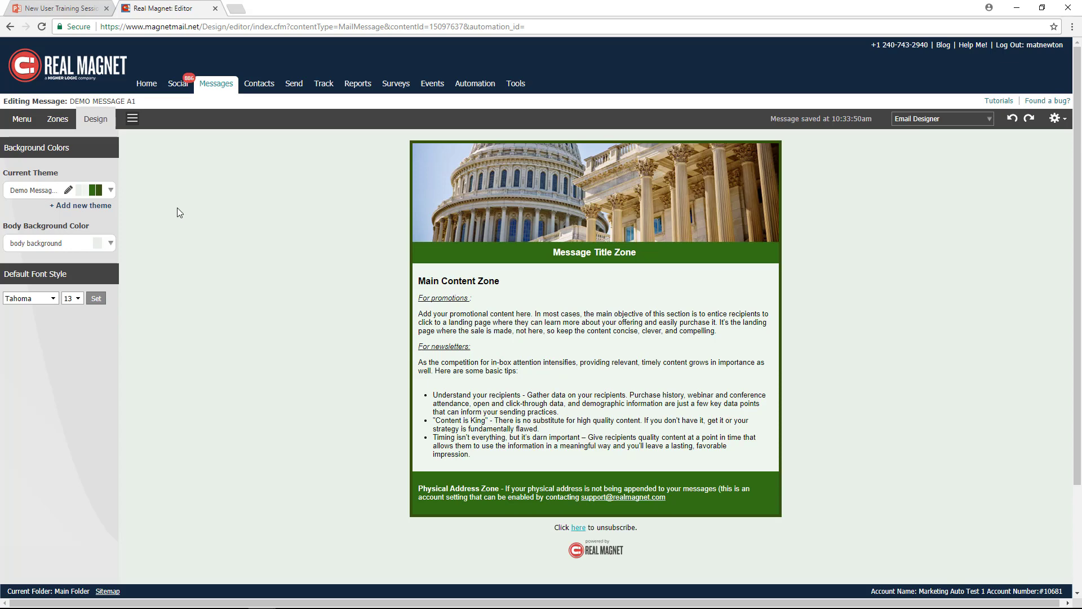
- Add a WYSIWYG text zone between the header image and the Message Title Zone
{"action": "left_click", "coordinate": [56, 123]}
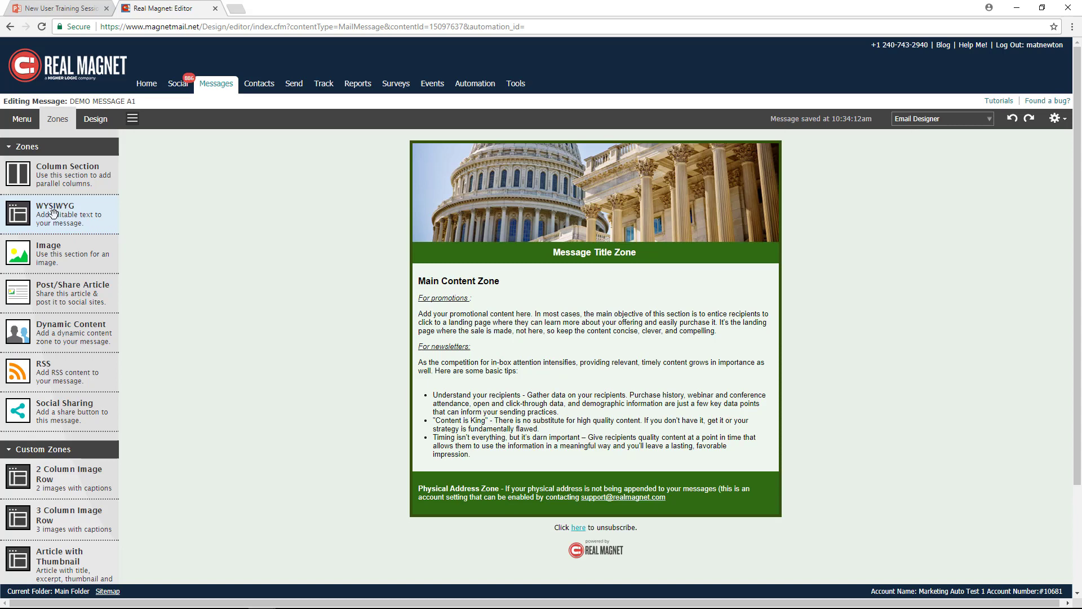
{"action": "left_click_drag", "start_coordinate": [53, 213], "coordinate": [514, 246]}
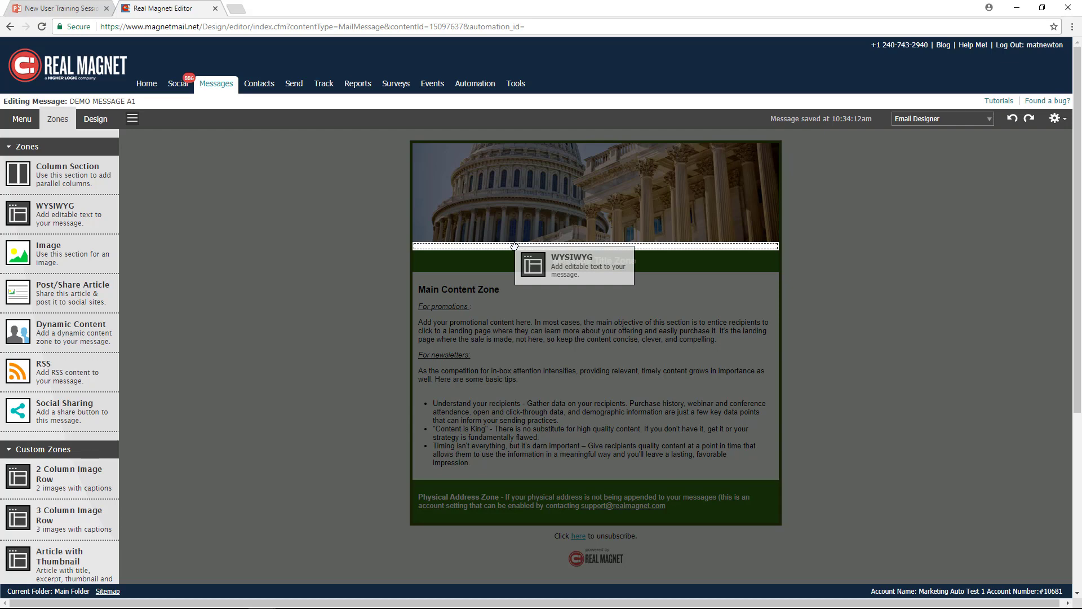
{"action": "left_click_drag", "start_coordinate": [515, 246], "coordinate": [514, 247]}
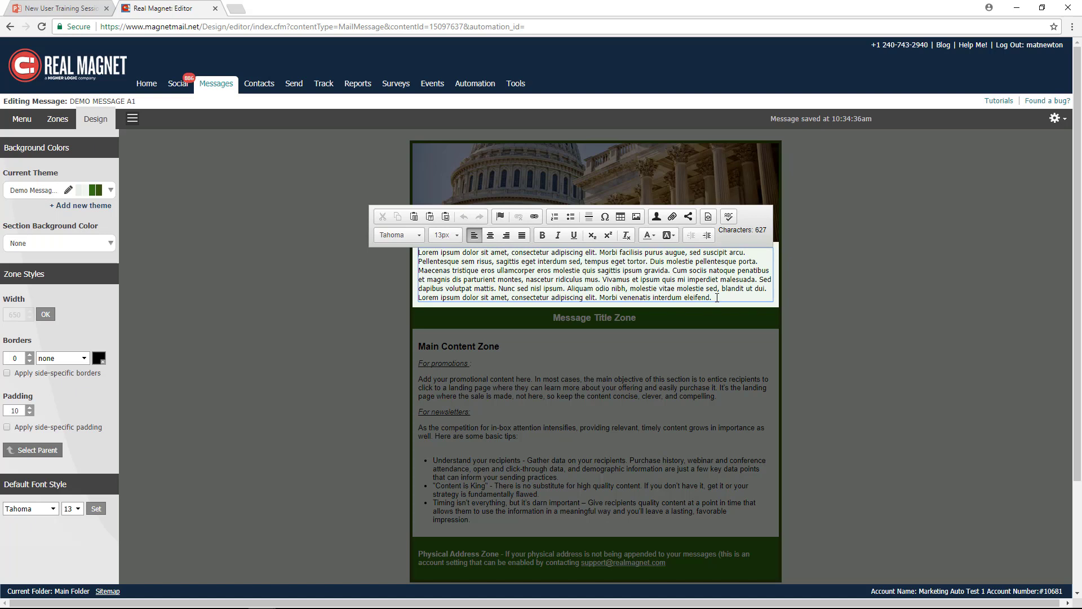
{"action": "left_click_drag", "start_coordinate": [717, 298], "coordinate": [419, 254]}
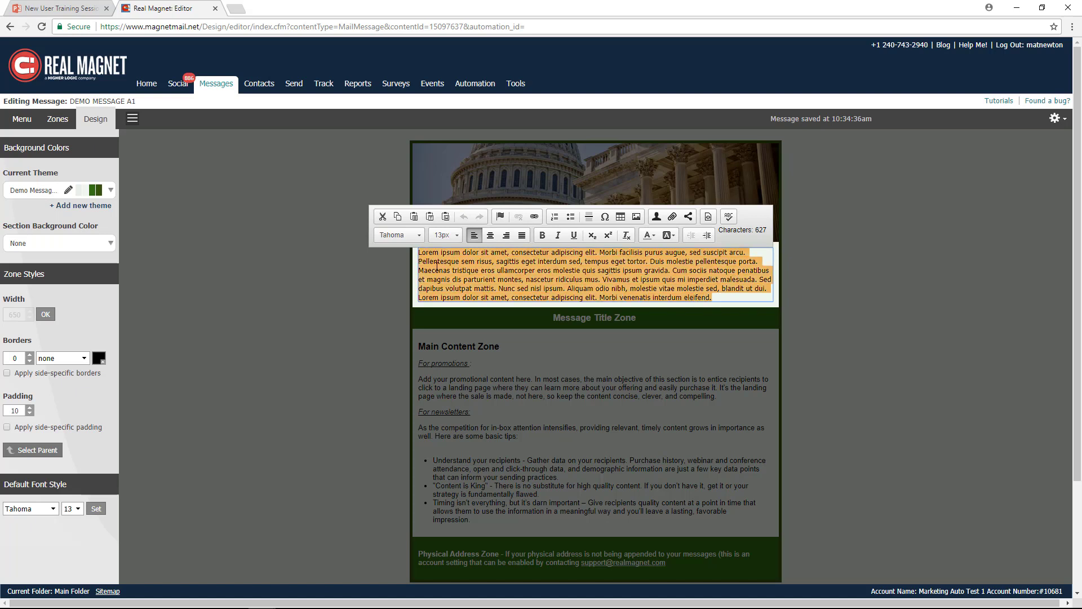
{"action": "left_click", "coordinate": [713, 299]}
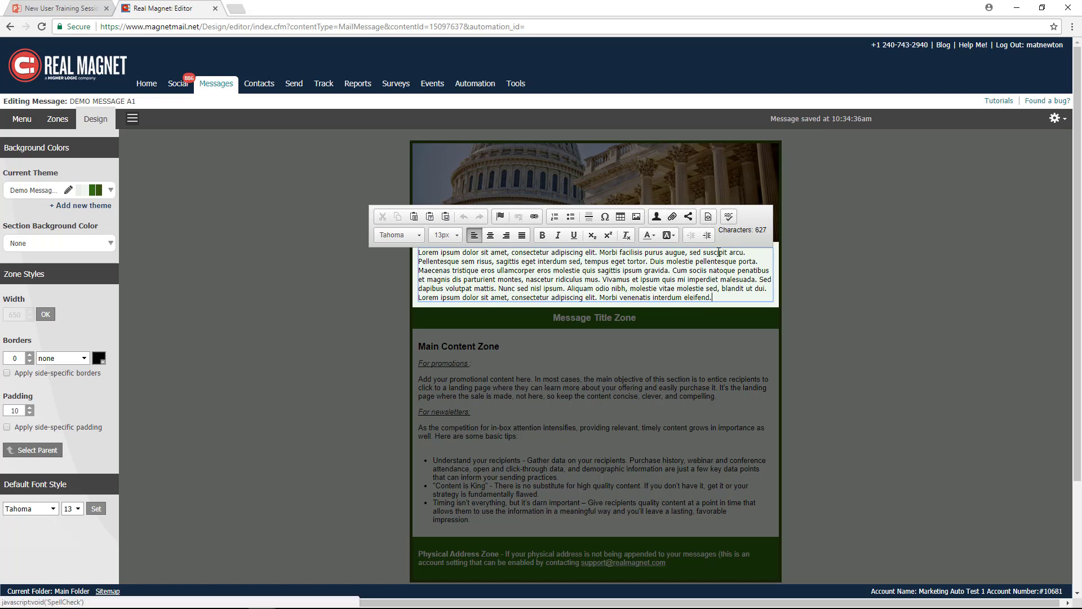
{"action": "left_click_drag", "start_coordinate": [713, 297], "coordinate": [418, 271]}
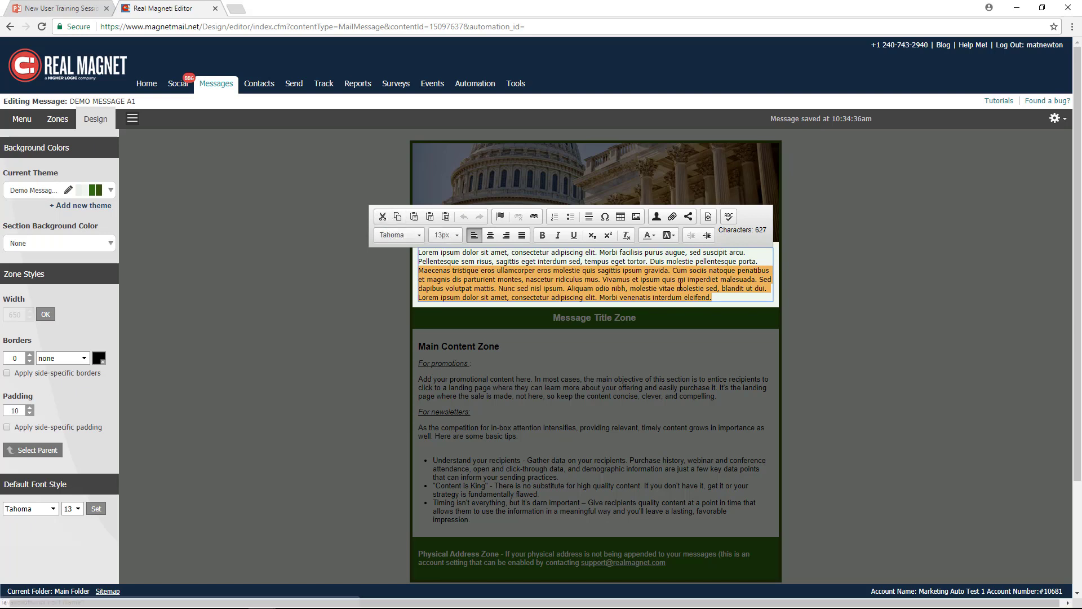
{"action": "left_click", "coordinate": [717, 299]}
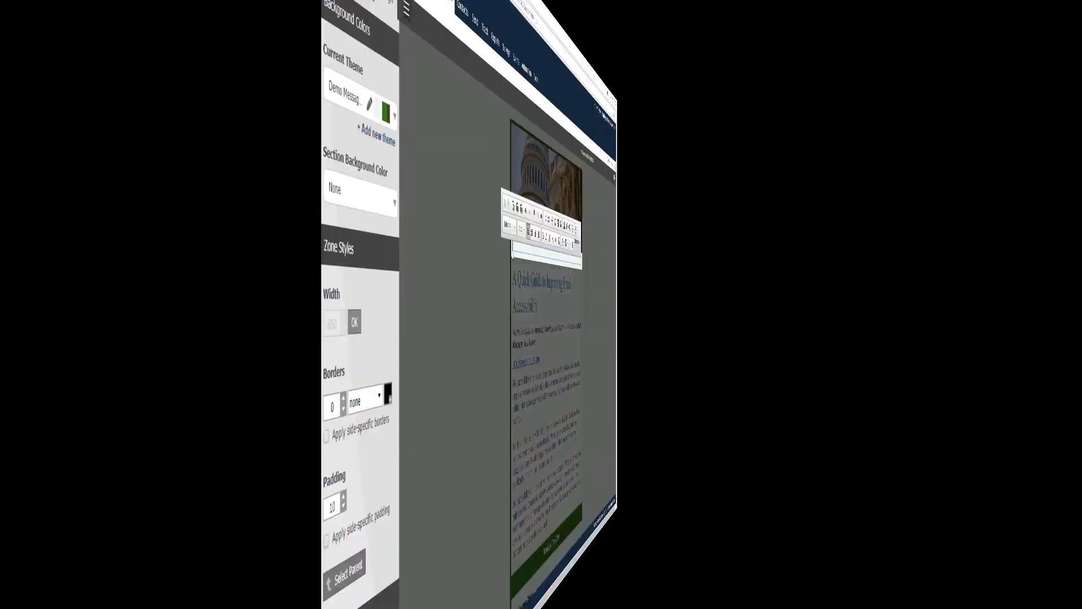
- Enter the text "Visit our Website!!" in the empty text zone below the header image
{"action": "key", "text": "Return"}
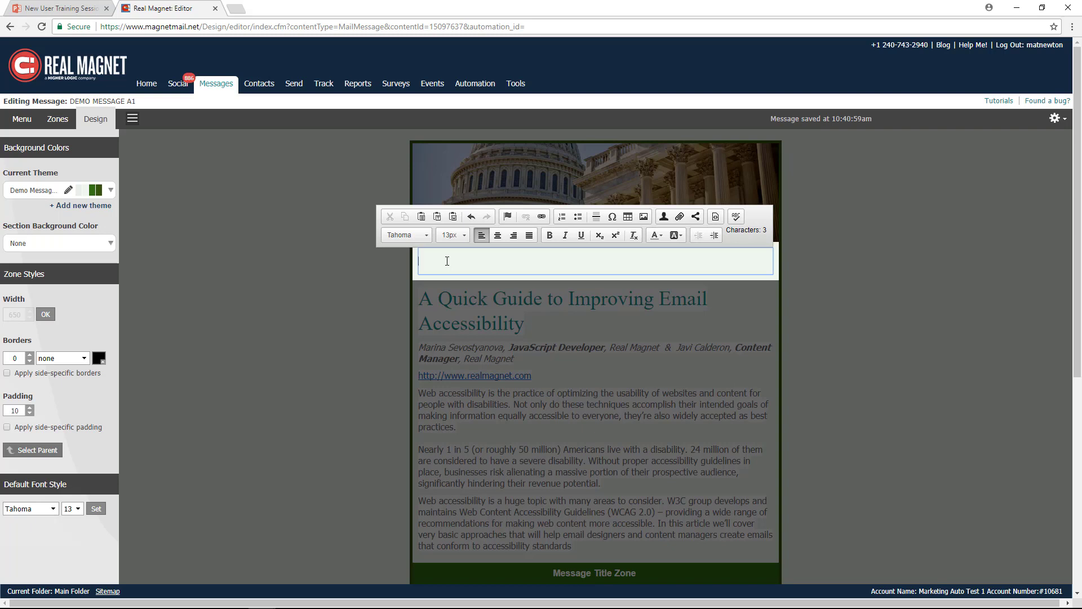
{"action": "type", "text": "Visit our Web"}
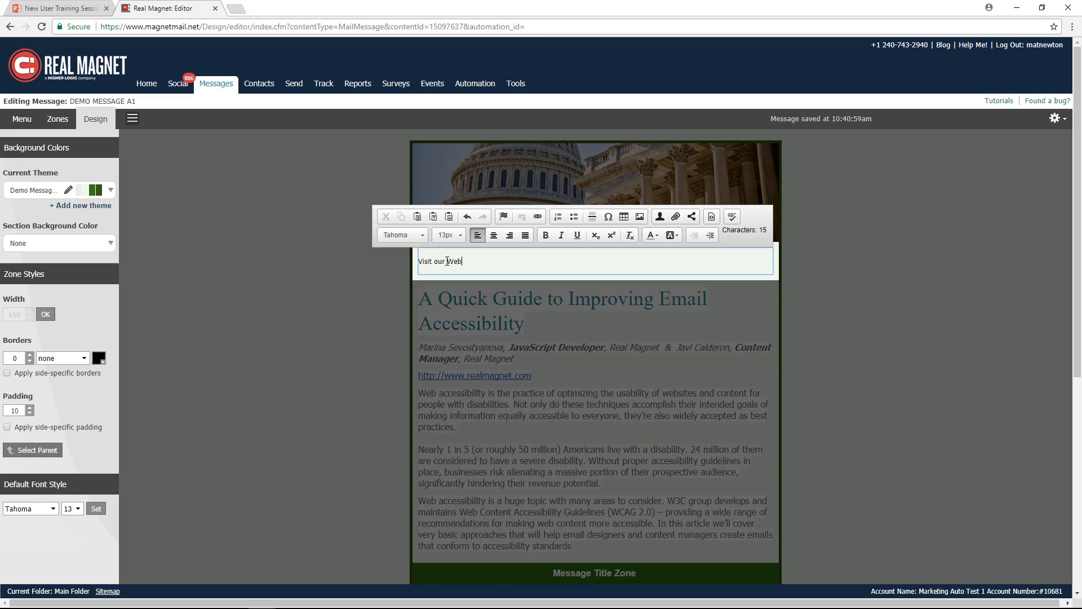
{"action": "type", "text": "site!!"}
{"action": "left_click_drag", "start_coordinate": [479, 262], "coordinate": [419, 261]}
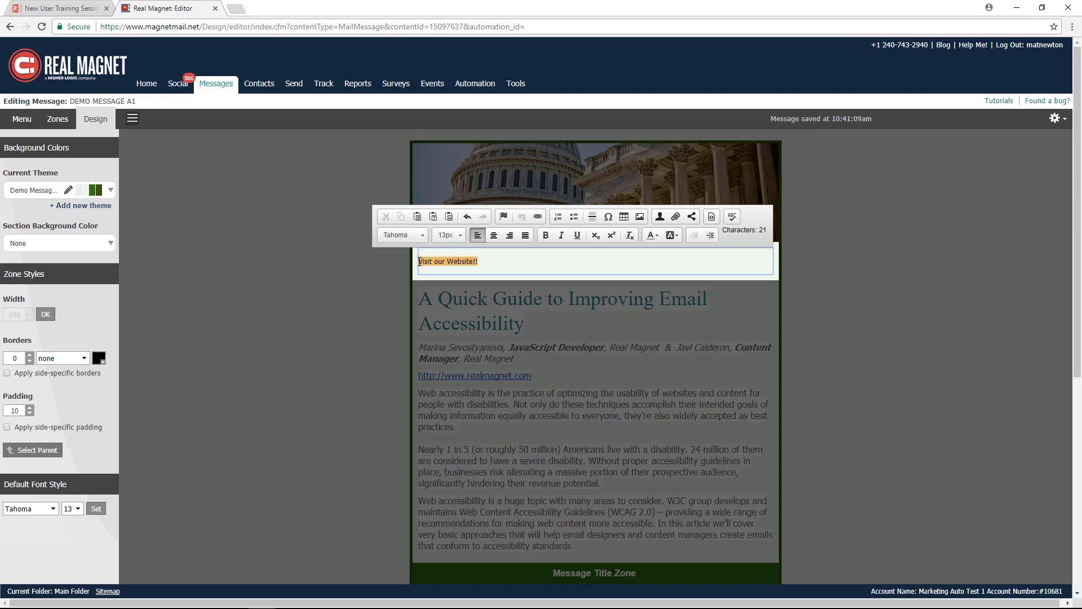
{"action": "left_click", "coordinate": [539, 217]}
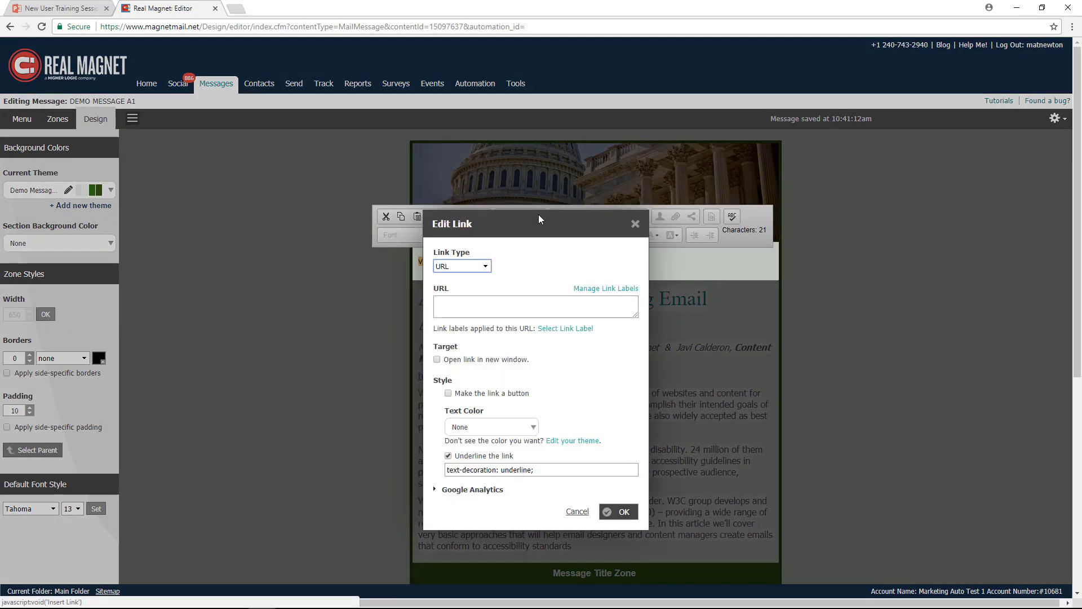
{"action": "left_click_drag", "start_coordinate": [472, 254], "coordinate": [433, 254]}
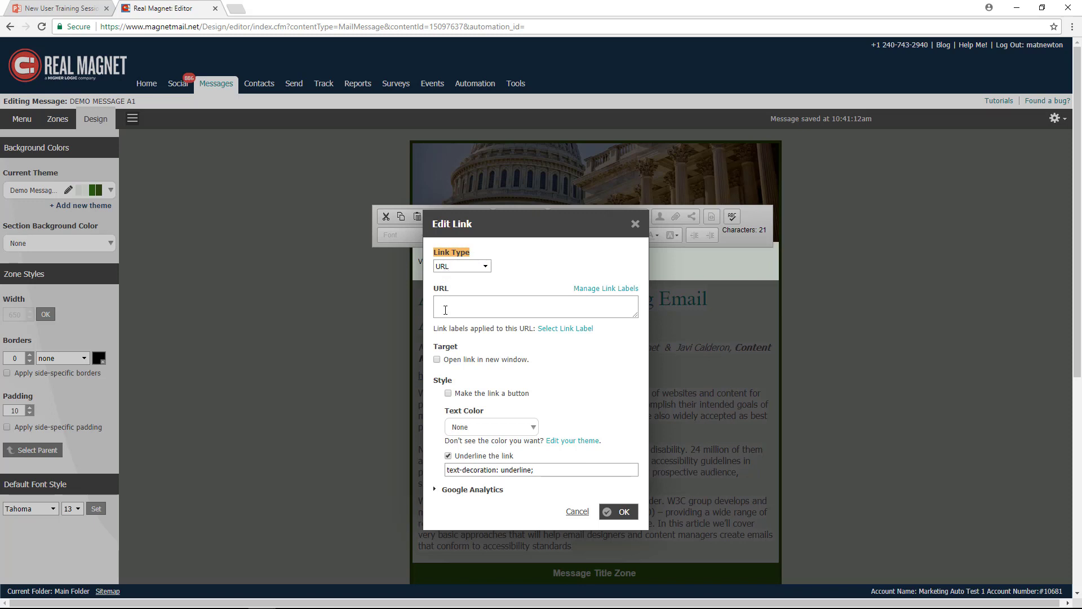
{"action": "left_click", "coordinate": [443, 303]}
{"action": "type", "text": "http://www.re"}
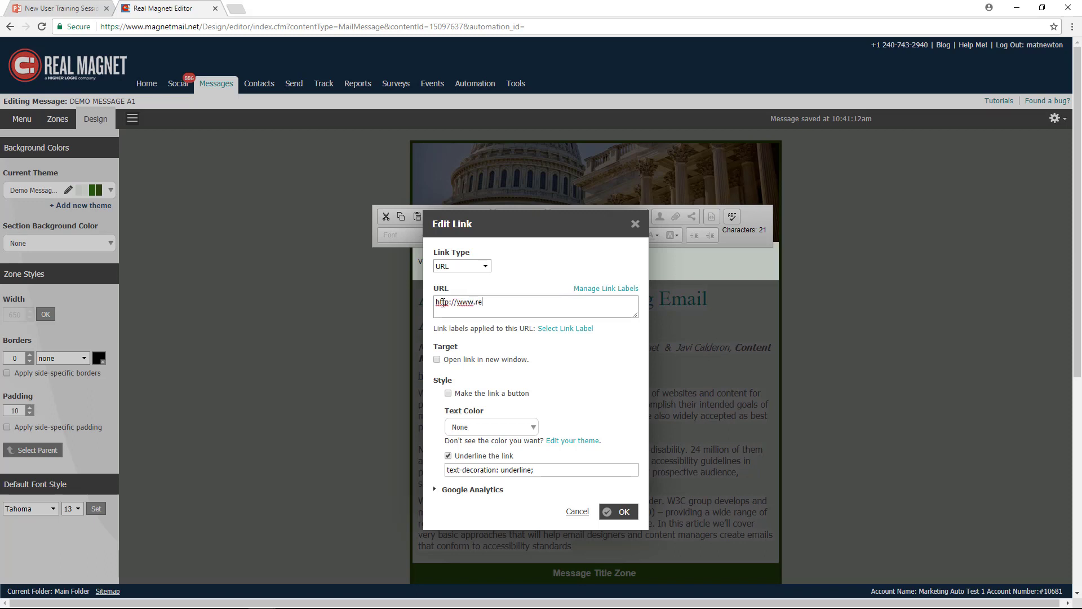
{"action": "type", "text": "almagnet.com"}
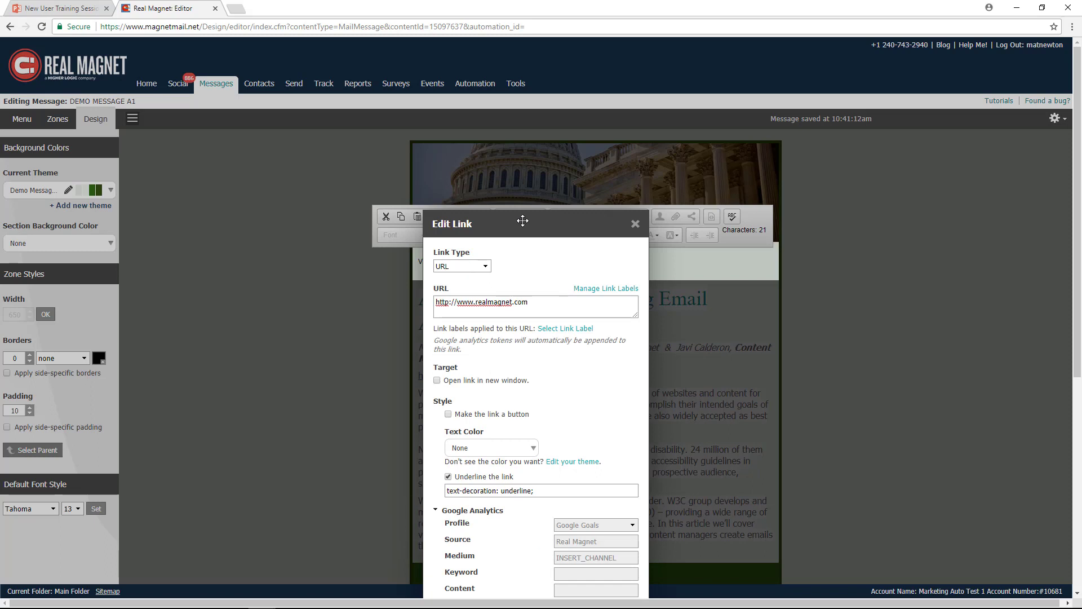
{"action": "left_click_drag", "start_coordinate": [522, 222], "coordinate": [520, 146]}
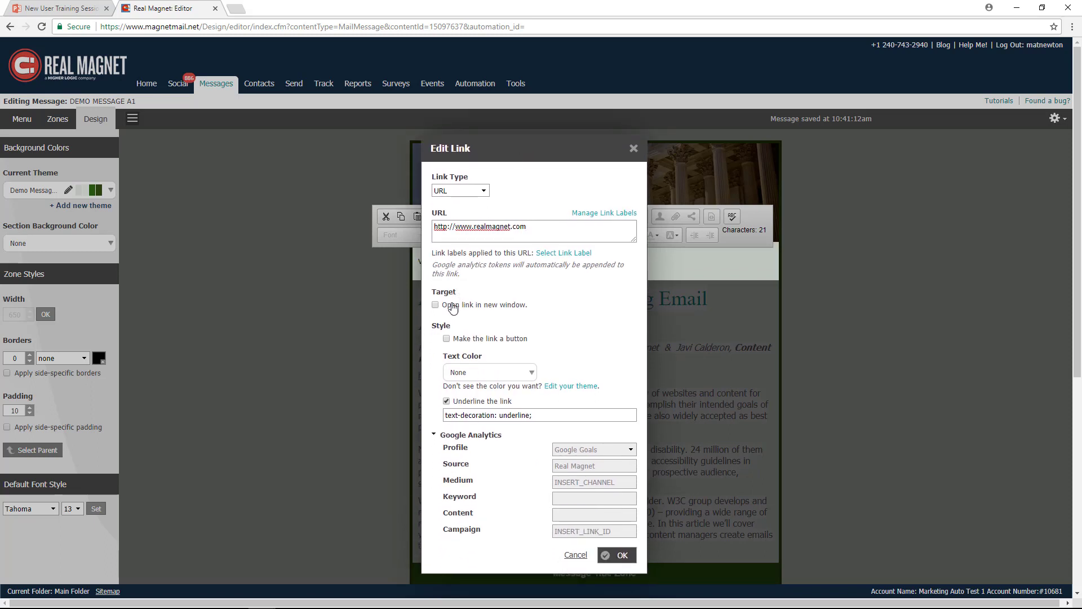
- Make the link a button with body background as text color and Message background as background color, and apply it
{"action": "left_click_drag", "start_coordinate": [528, 305], "coordinate": [442, 307]}
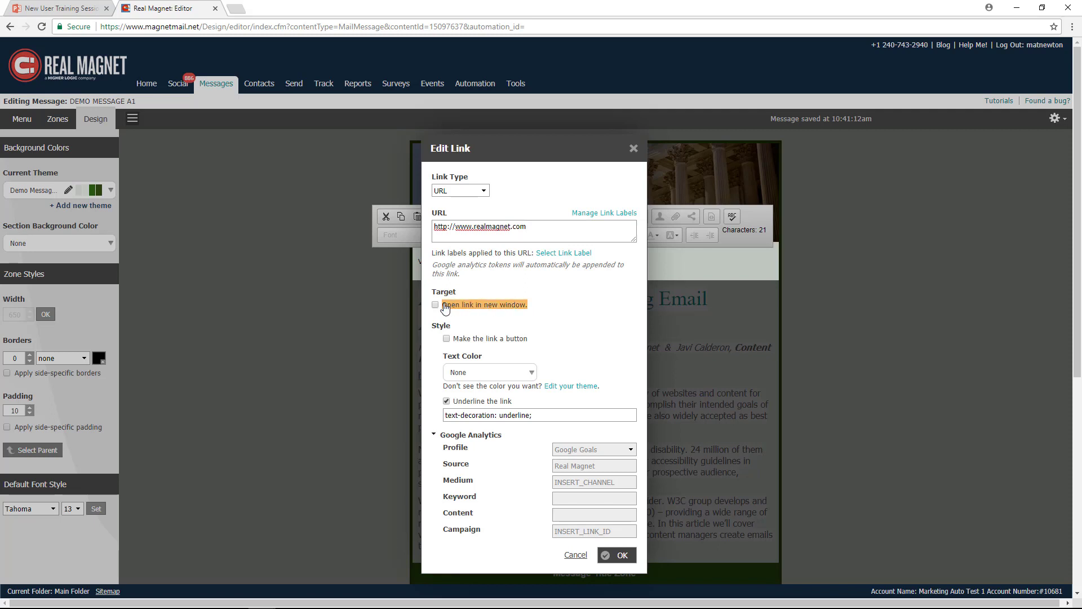
{"action": "left_click", "coordinate": [447, 339]}
{"action": "left_click", "coordinate": [532, 372]}
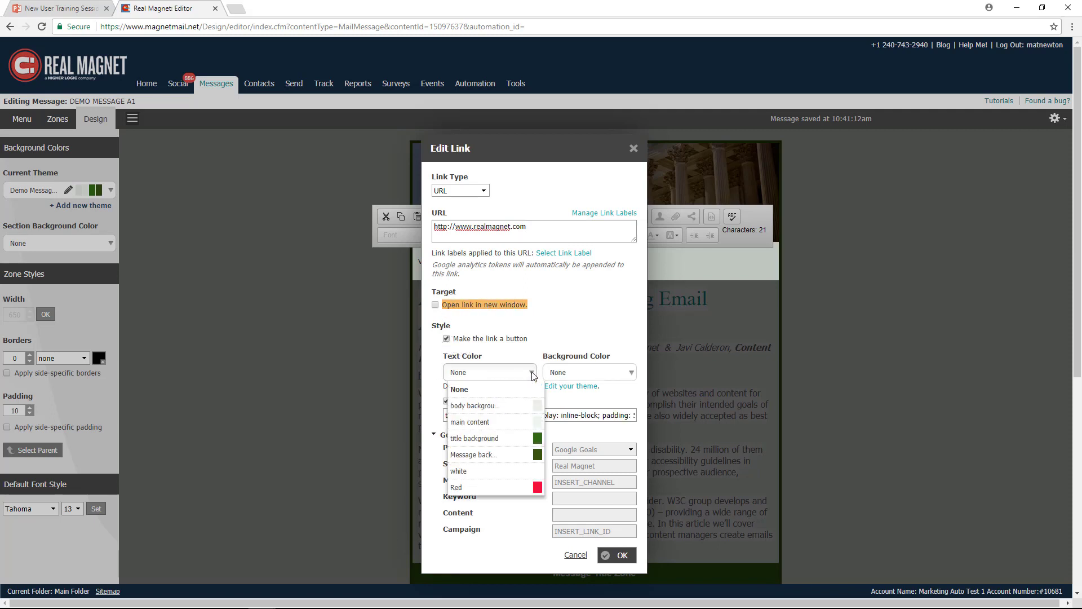
{"action": "left_click", "coordinate": [475, 406]}
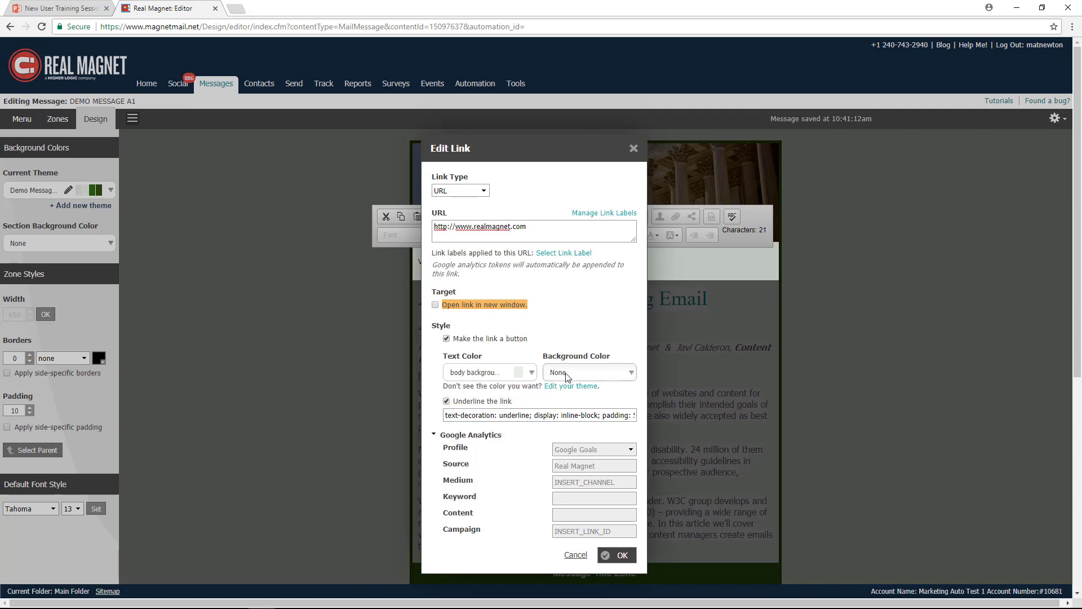
{"action": "left_click", "coordinate": [569, 375]}
{"action": "left_click", "coordinate": [574, 454]}
{"action": "left_click", "coordinate": [619, 557]}
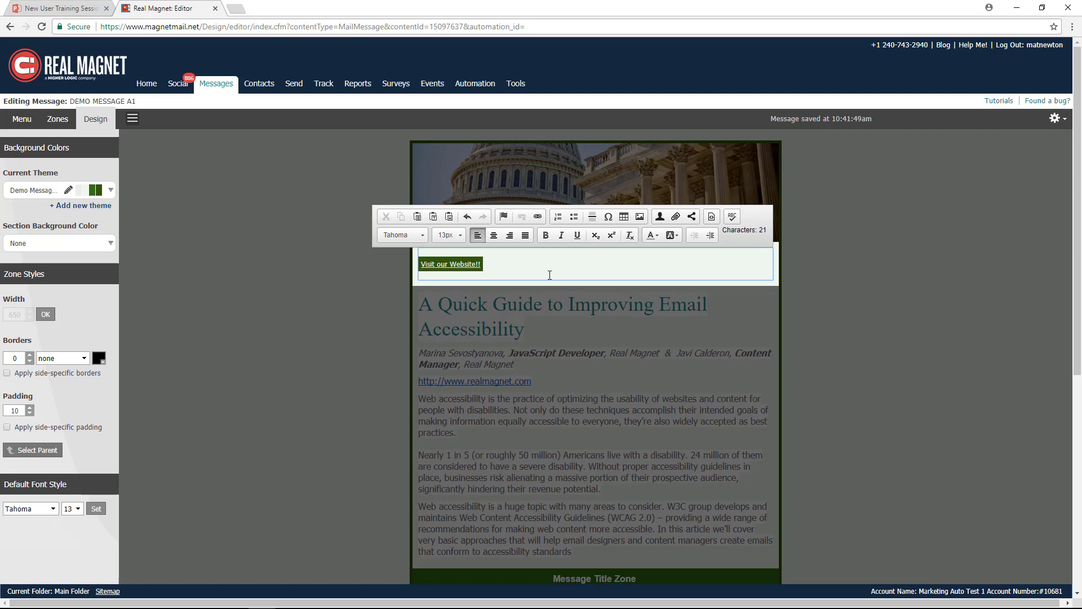
- Insert a table with 4 rows, 2 columns, border size 0 and 100% width below the website button, and finish editing the zone
{"action": "key", "text": "Return"}
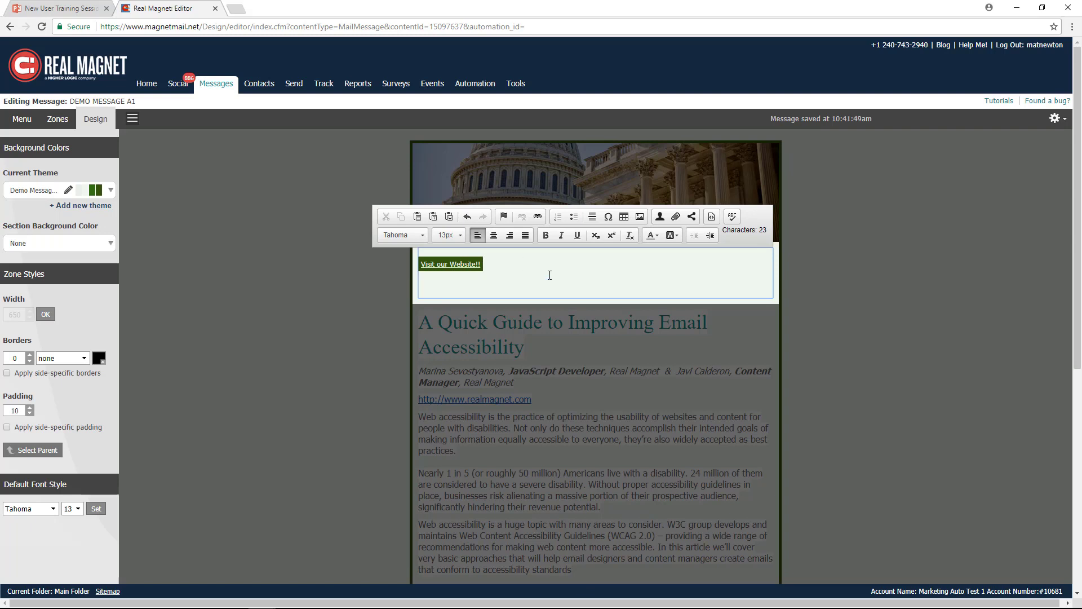
{"action": "left_click", "coordinate": [625, 219]}
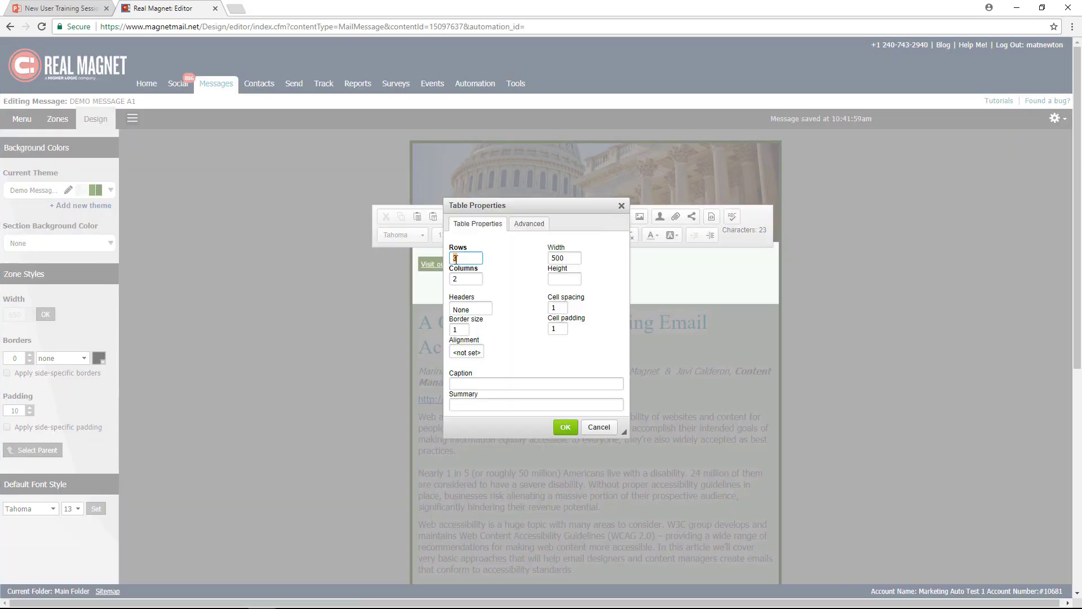
{"action": "double_click", "coordinate": [462, 260]}
{"action": "type", "text": "4"}
{"action": "left_click_drag", "start_coordinate": [469, 329], "coordinate": [451, 330]}
{"action": "type", "text": "0"}
{"action": "left_click_drag", "start_coordinate": [569, 256], "coordinate": [548, 259]}
{"action": "type", "text": "100%"}
{"action": "left_click", "coordinate": [566, 429]}
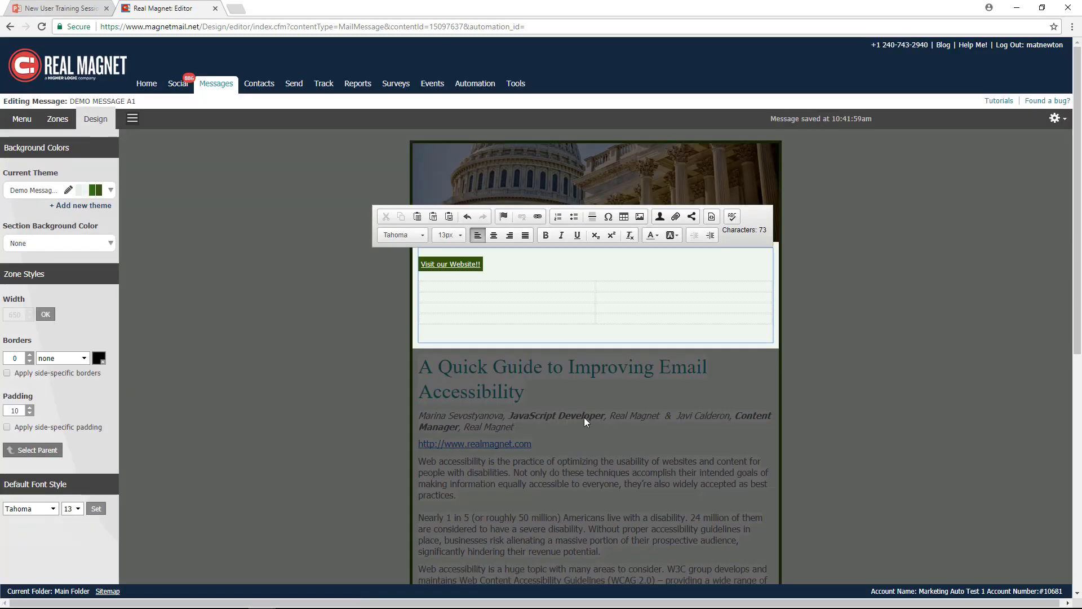
{"action": "left_click", "coordinate": [604, 285]}
{"action": "left_click", "coordinate": [279, 223]}
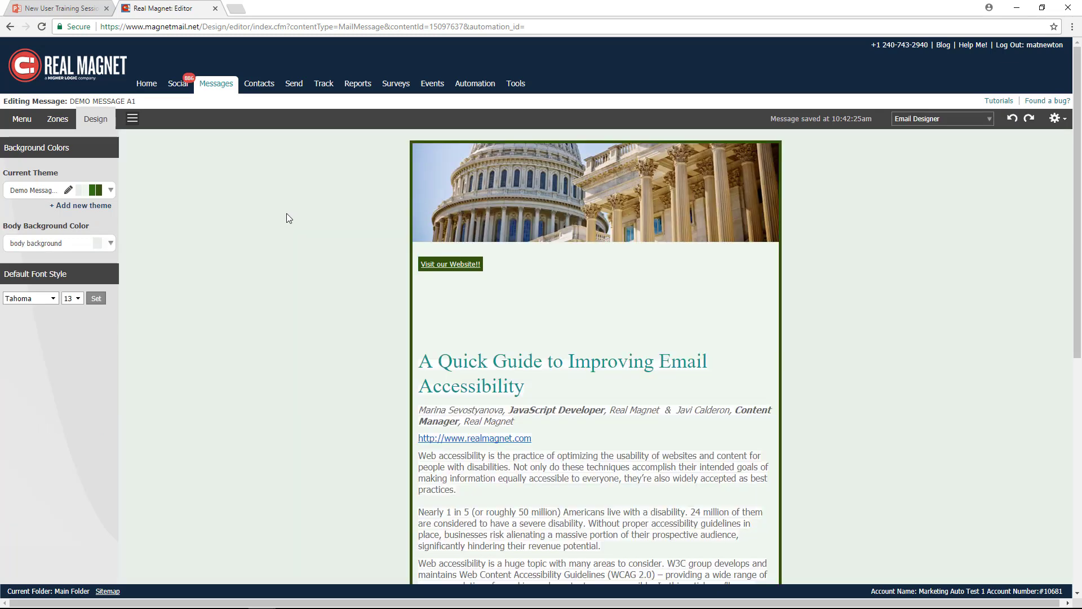
- Add another WYSIWYG zone directly below the header image and replace its placeholder text with "Dear "
{"action": "left_click", "coordinate": [58, 119]}
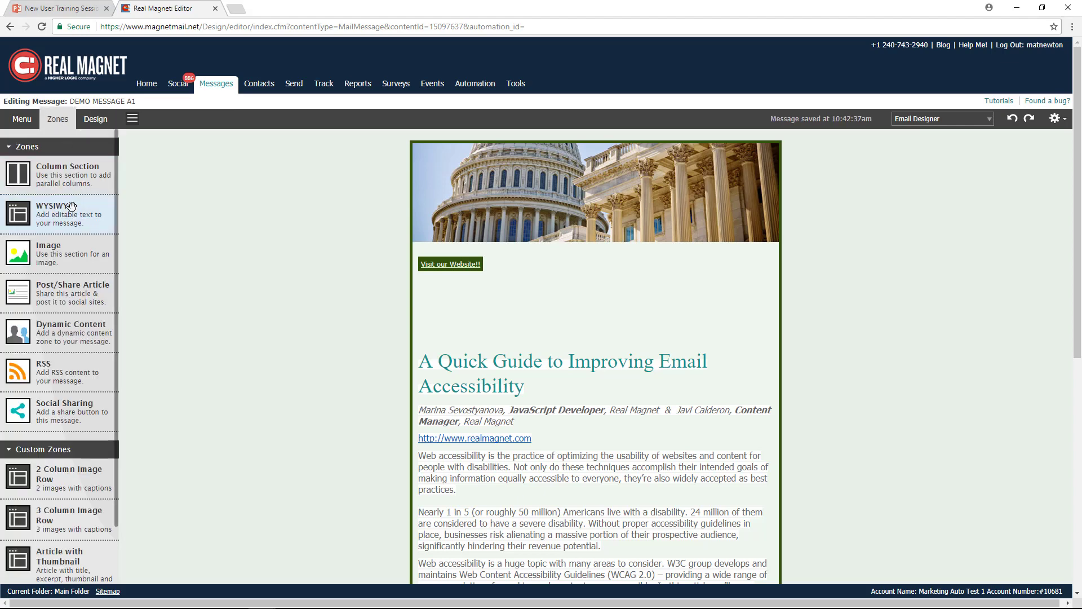
{"action": "left_click_drag", "start_coordinate": [66, 210], "coordinate": [534, 245]}
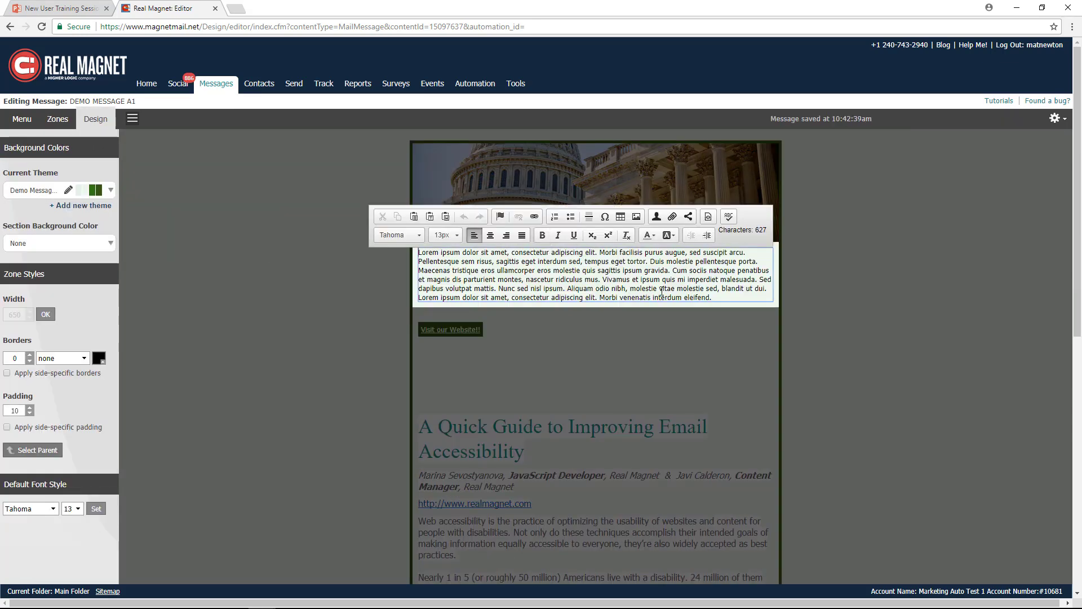
{"action": "left_click_drag", "start_coordinate": [711, 298], "coordinate": [419, 257]}
{"action": "key", "text": "BackSpace"}
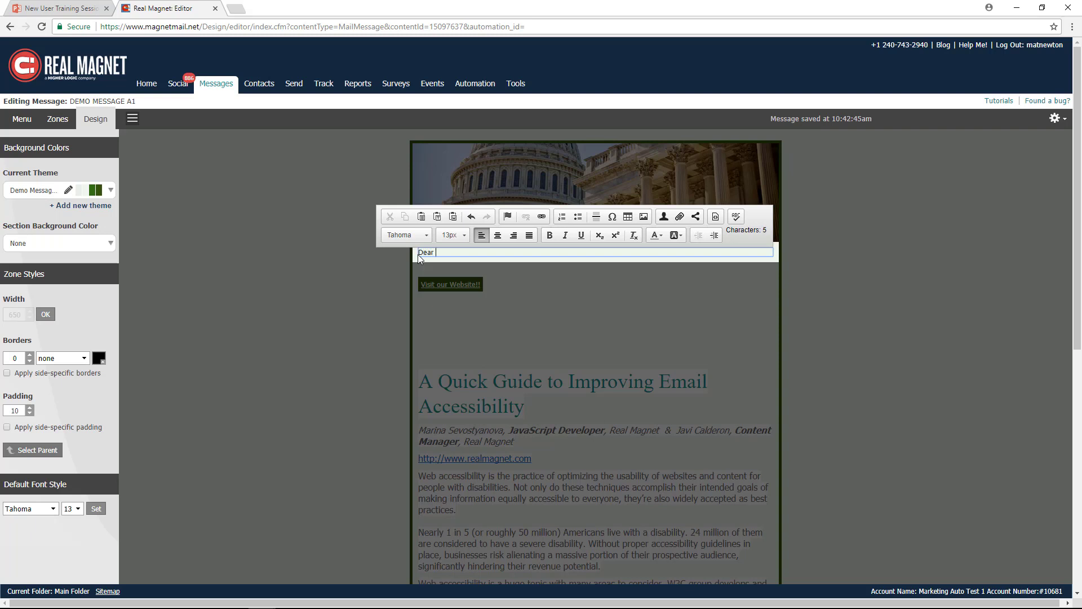
- Insert the First Name and Last Name personalized fields after "Dear" and end the greeting with a comma
{"action": "left_click", "coordinate": [664, 218]}
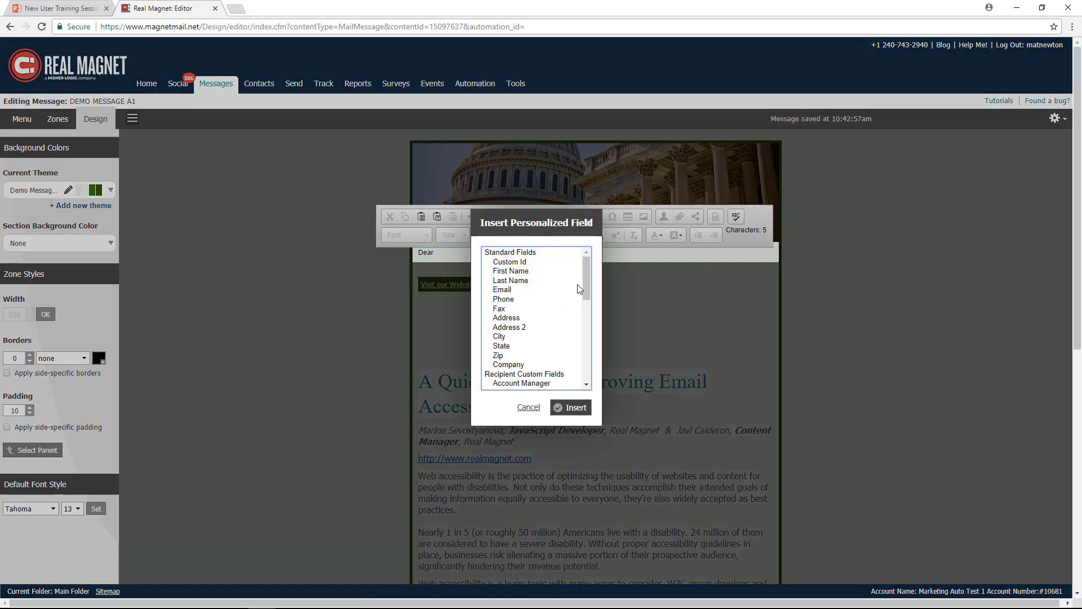
{"action": "left_click", "coordinate": [513, 271]}
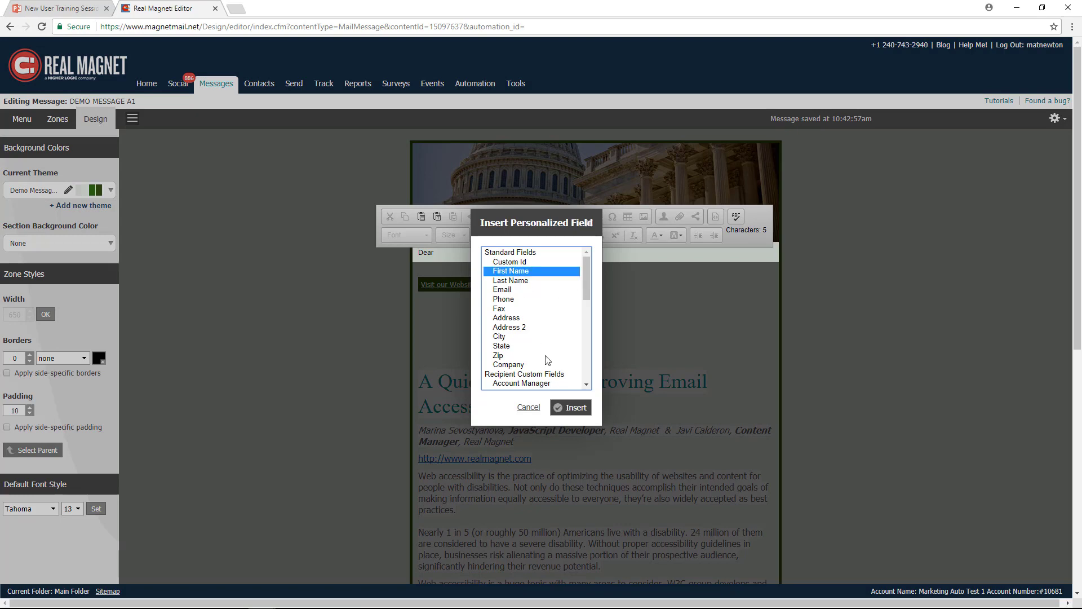
{"action": "left_click", "coordinate": [572, 408]}
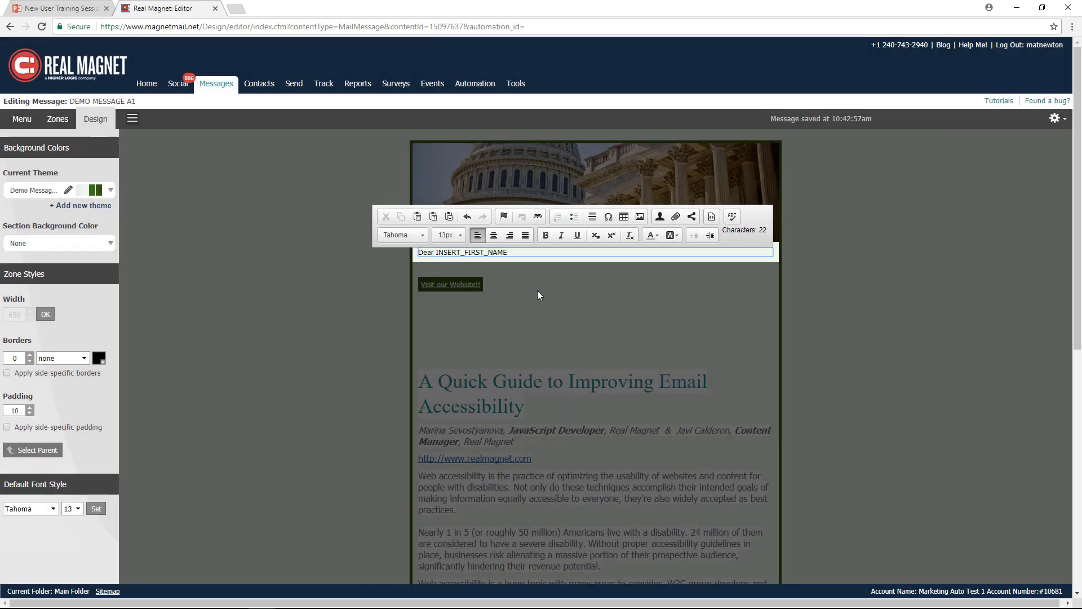
{"action": "left_click", "coordinate": [659, 216]}
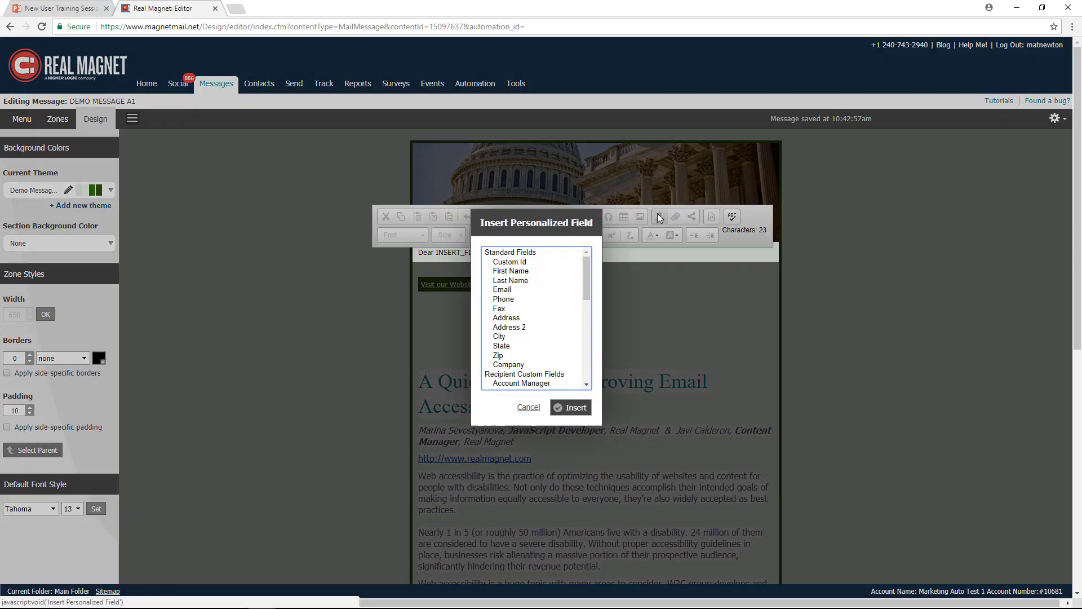
{"action": "left_click", "coordinate": [510, 280]}
{"action": "left_click", "coordinate": [571, 407]}
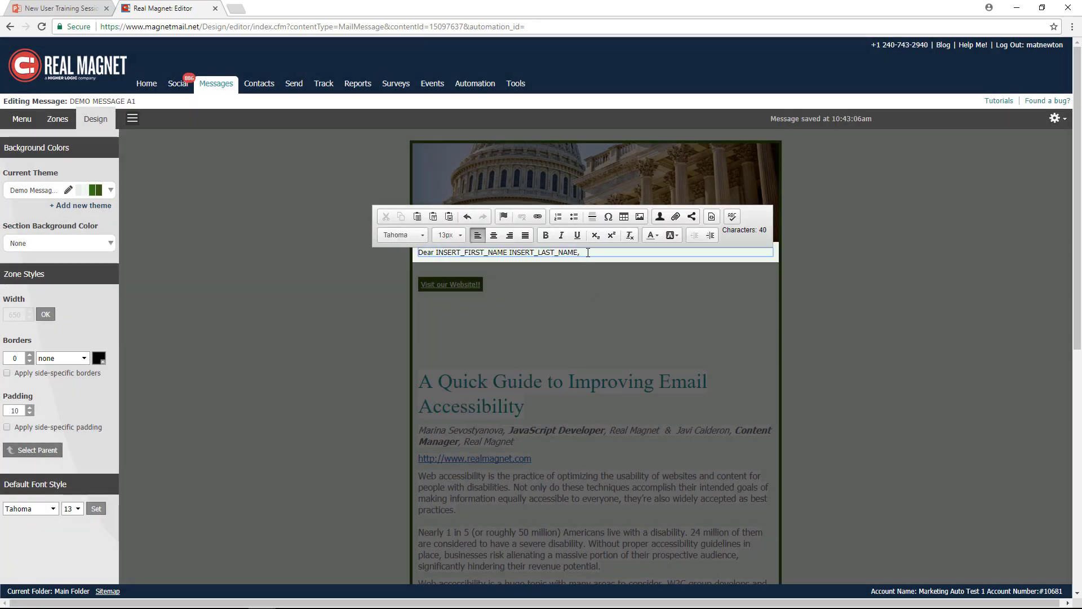
- Set the font size of the whole "Dear" greeting line to 24 and finish editing the zone
{"action": "left_click_drag", "start_coordinate": [580, 252], "coordinate": [418, 255]}
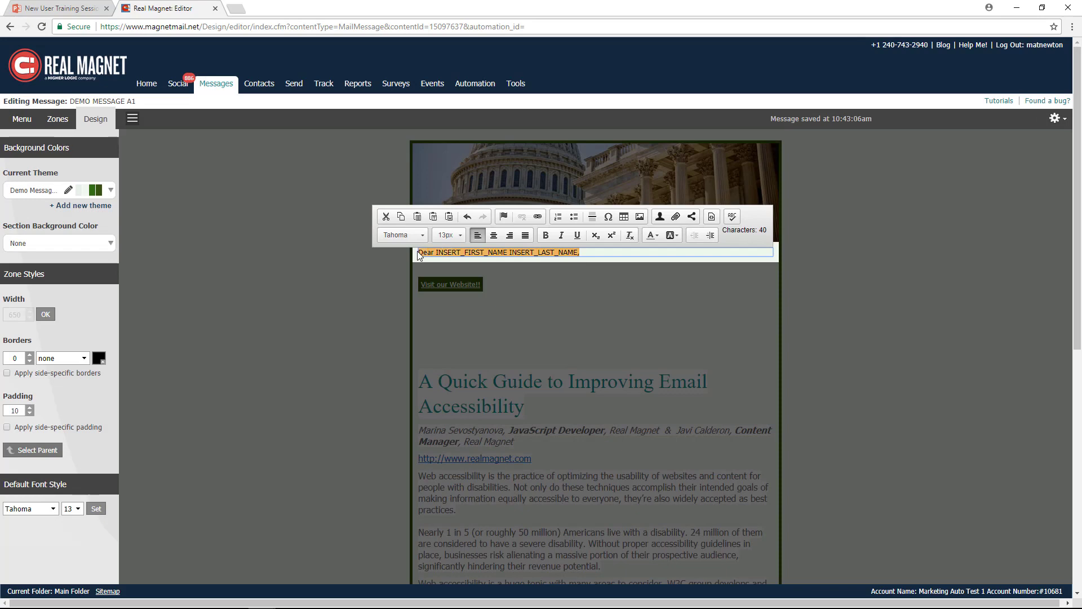
{"action": "left_click", "coordinate": [458, 235]}
{"action": "scroll", "coordinate": [453, 315], "scroll_direction": "down", "scroll_amount": 3}
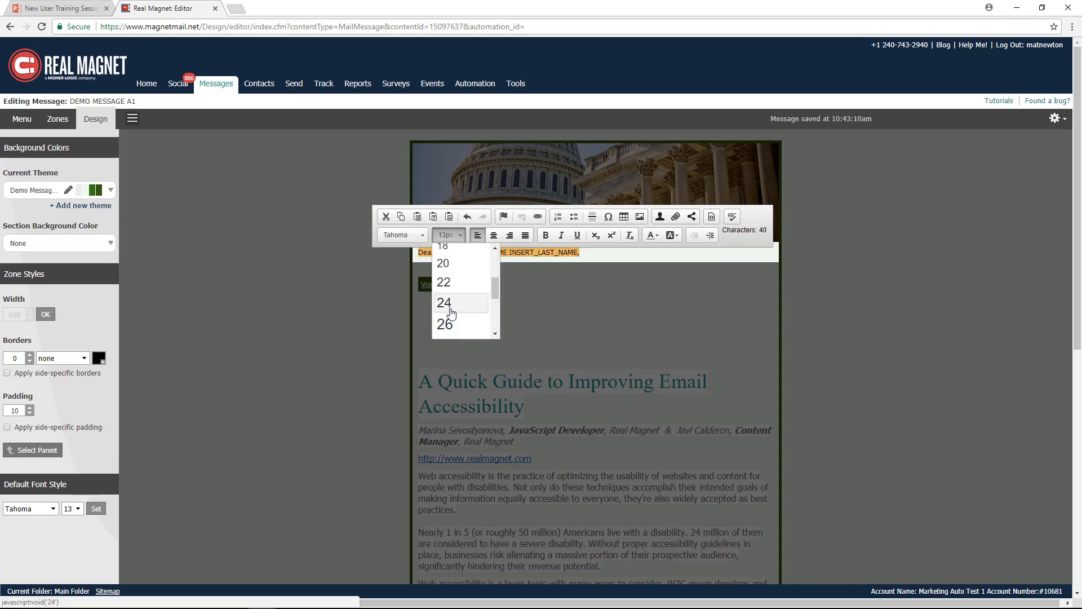
{"action": "left_click", "coordinate": [445, 304]}
{"action": "left_click", "coordinate": [800, 305]}
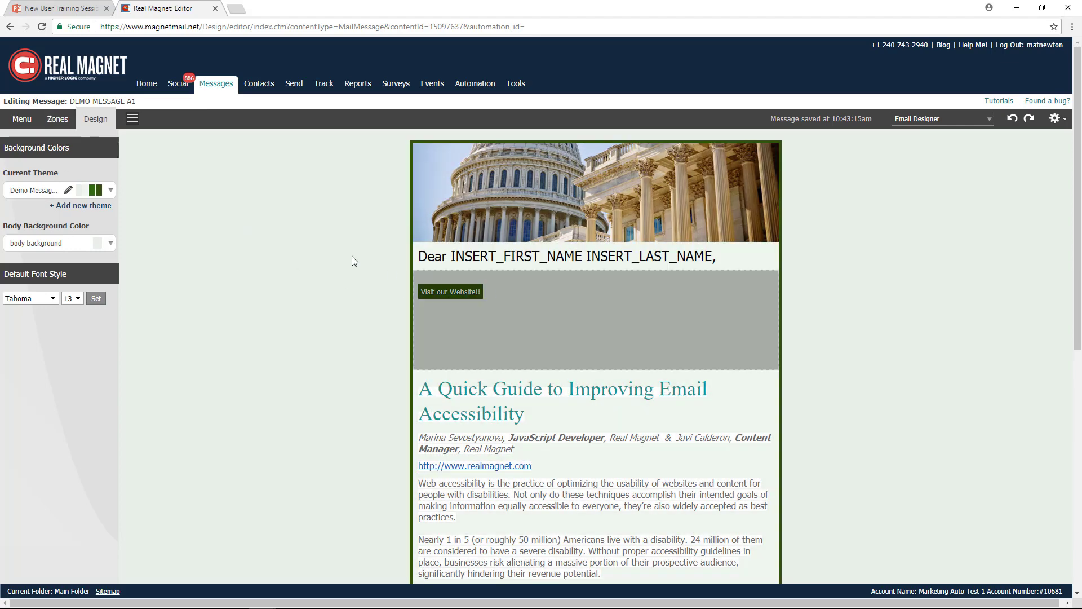
- Add a WYSIWYG zone directly below the header image and replace its placeholder text with "Click here to view the agenda!" after a blank line
{"action": "left_click", "coordinate": [58, 119]}
{"action": "left_click_drag", "start_coordinate": [59, 217], "coordinate": [567, 248]}
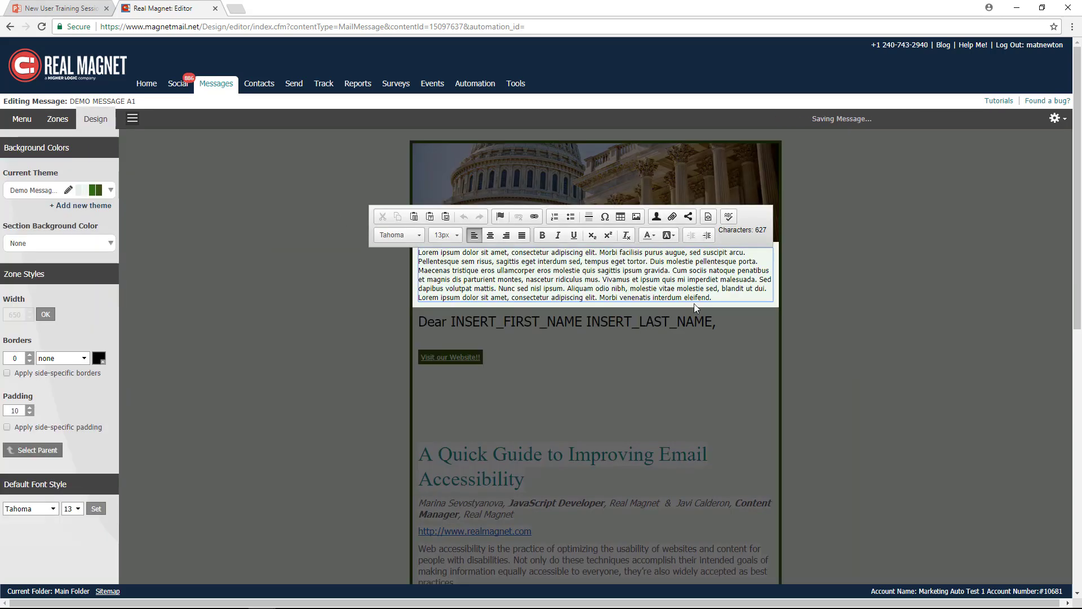
{"action": "left_click_drag", "start_coordinate": [477, 276], "coordinate": [417, 252]}
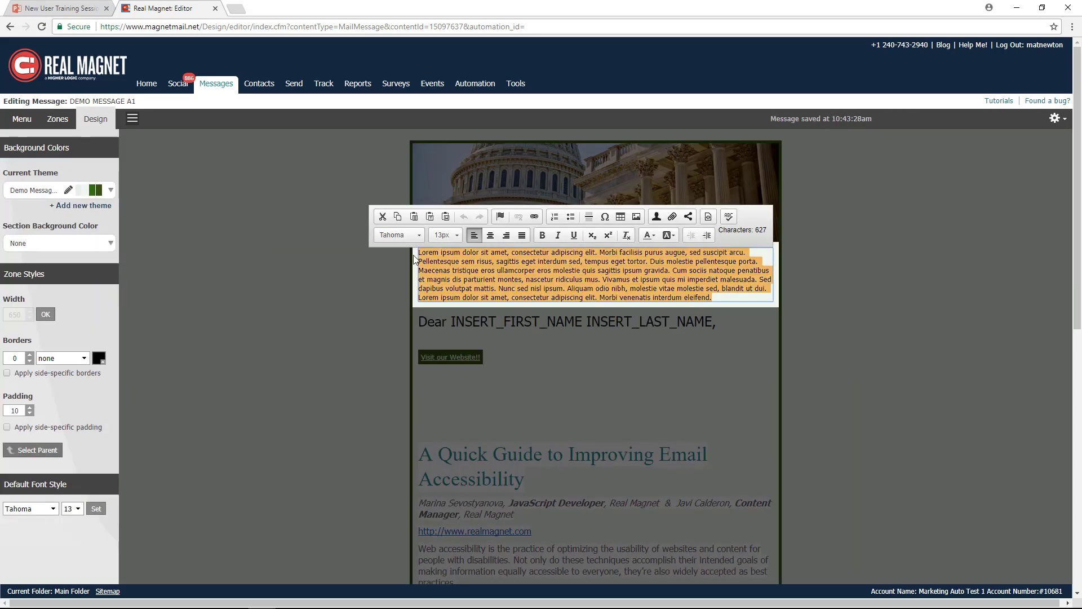
{"action": "key", "text": "BackSpace"}
{"action": "key", "text": "Return"}
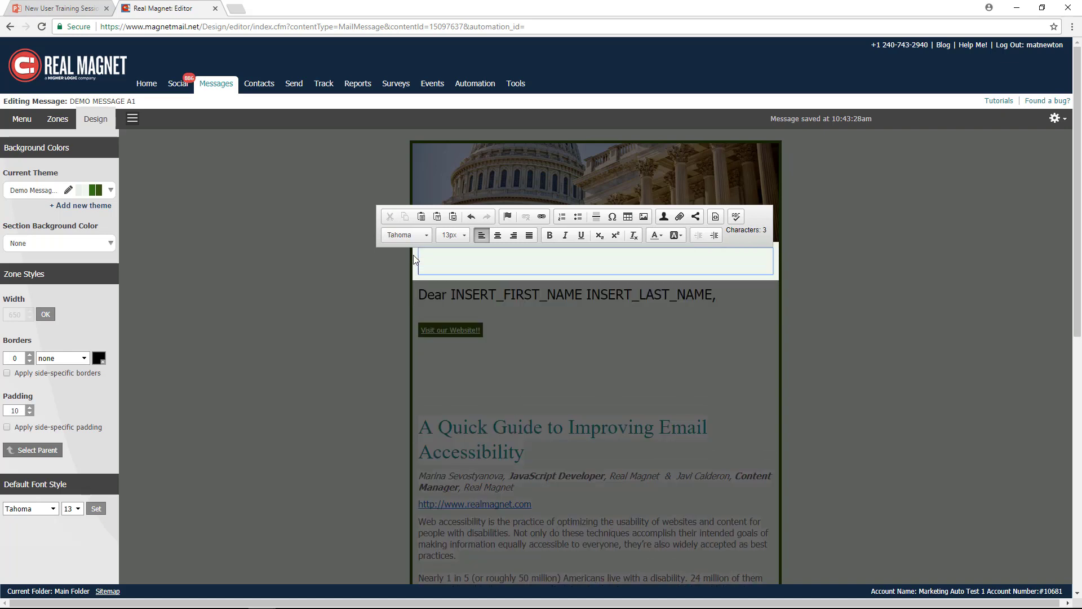
{"action": "key", "text": "Return"}
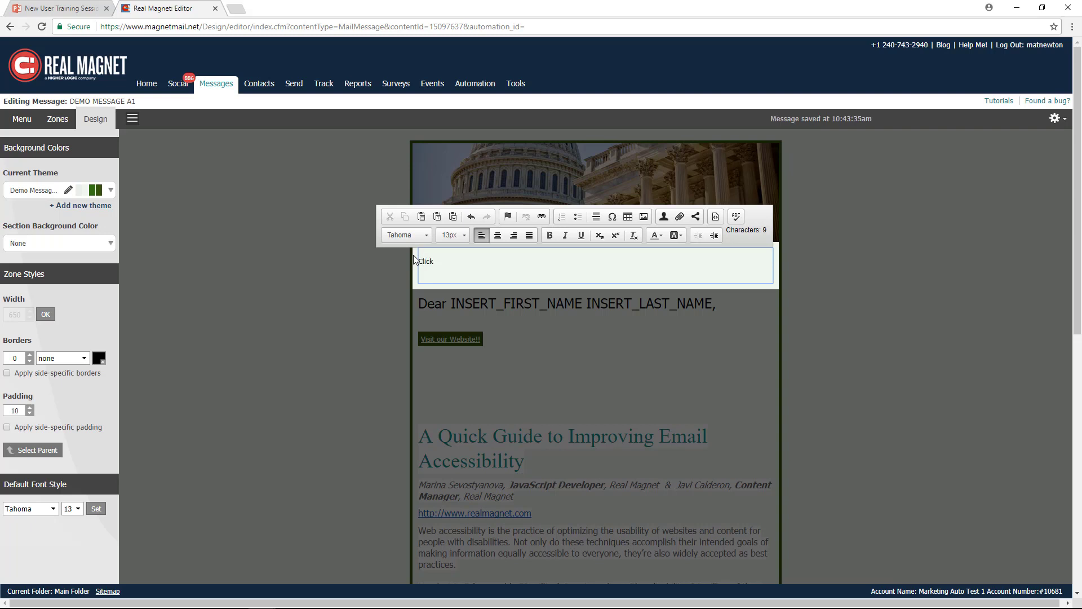
{"action": "type", "text": "Click here "}
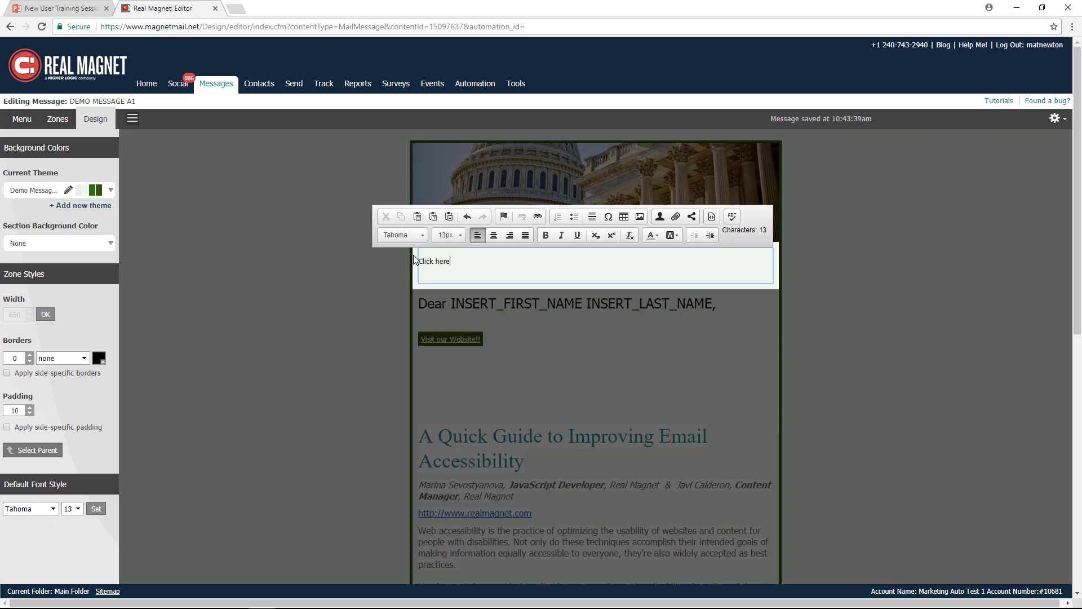
{"action": "type", "text": "to view the agenda!"}
- Insert a document link to Unsubscribe.pdf on the words "here to view the agenda!"
{"action": "left_click_drag", "start_coordinate": [517, 261], "coordinate": [433, 262]}
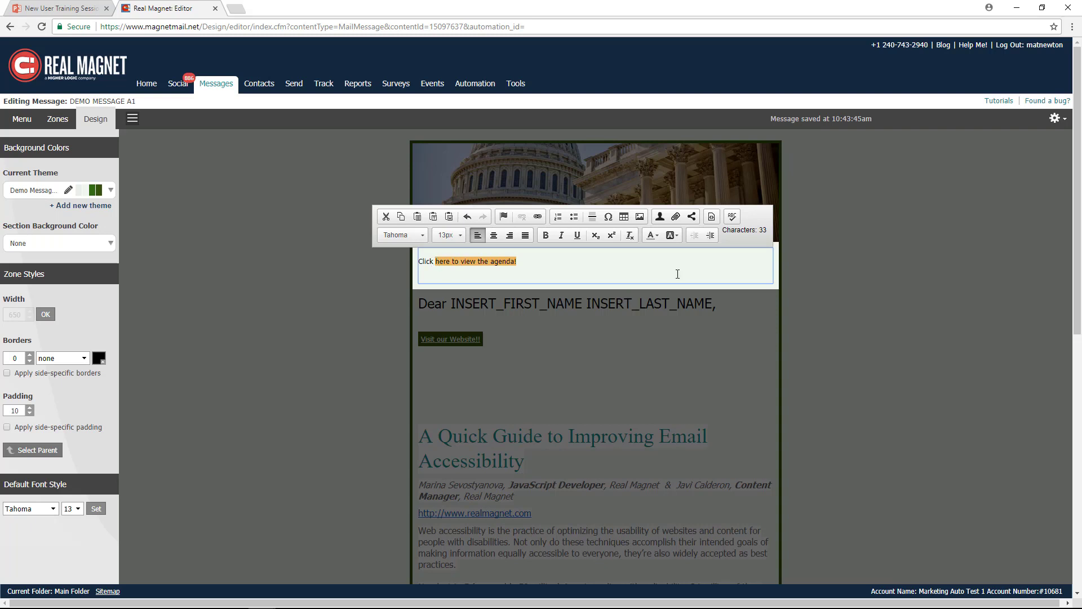
{"action": "left_click", "coordinate": [677, 217]}
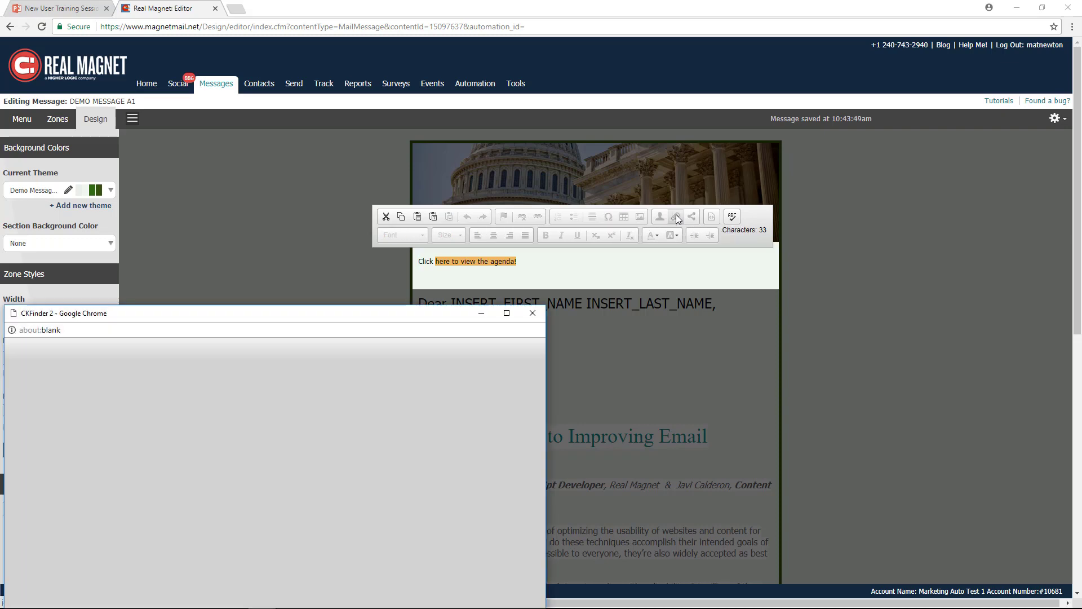
{"action": "left_click_drag", "start_coordinate": [323, 319], "coordinate": [472, 150]}
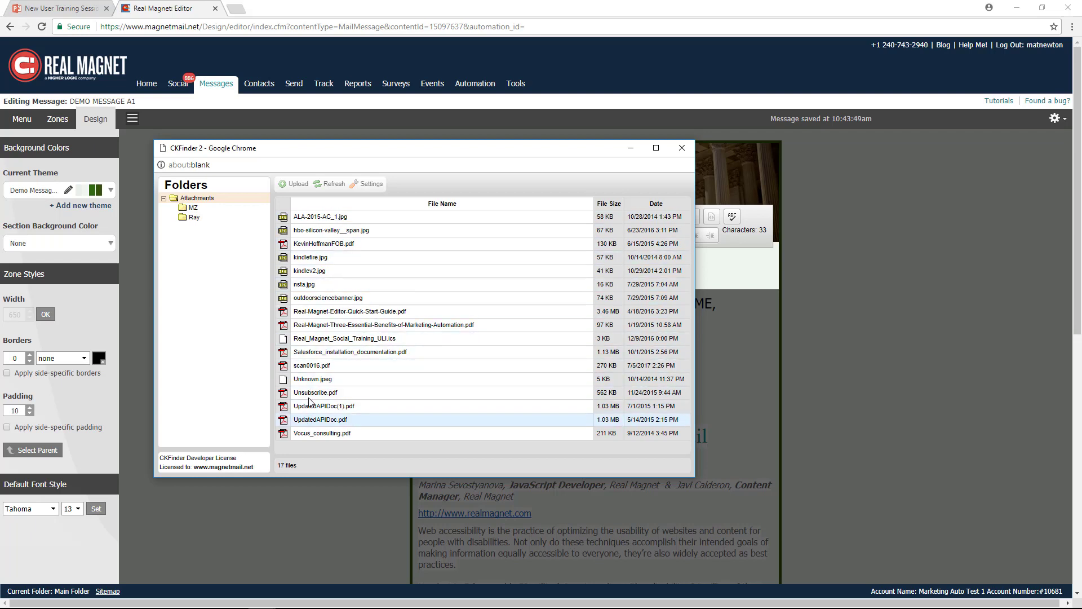
{"action": "left_click", "coordinate": [315, 366]}
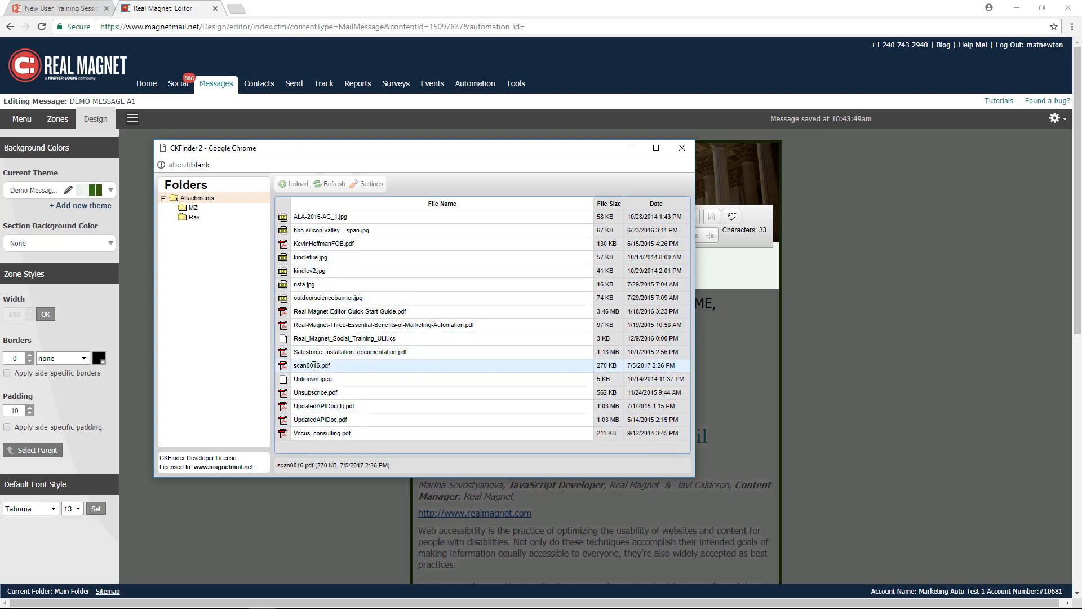
{"action": "left_click", "coordinate": [314, 364]}
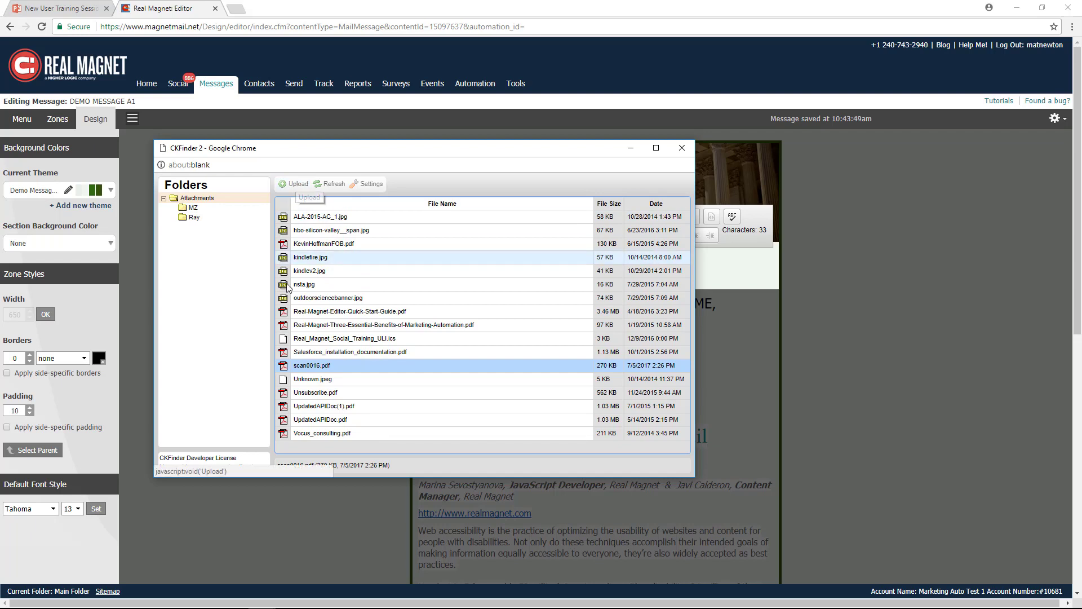
{"action": "double_click", "coordinate": [314, 392]}
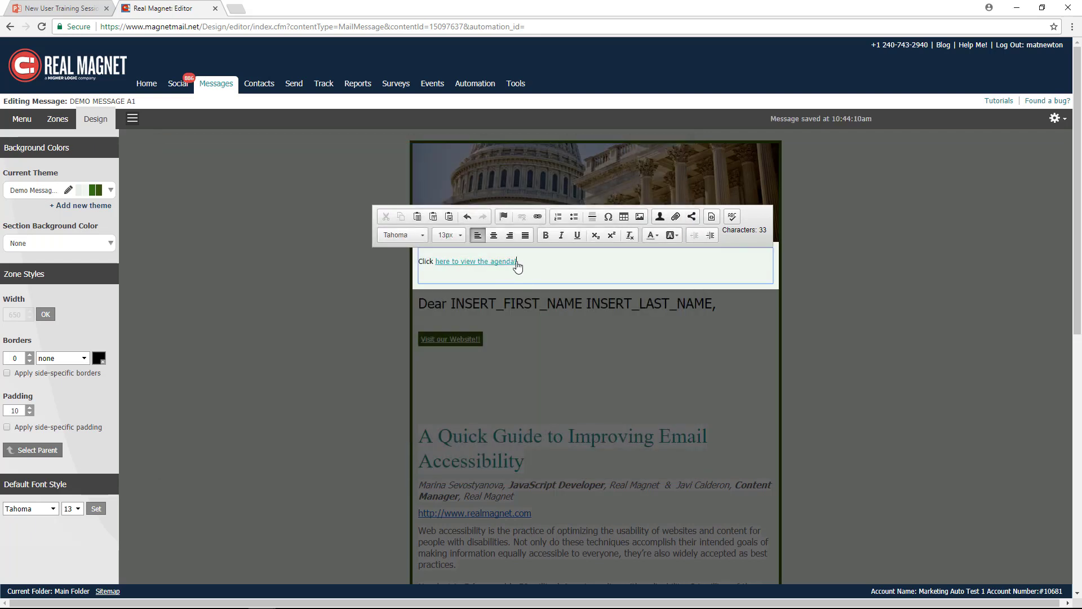
- Edit the agenda link so its text color is Message background, and apply the change
{"action": "left_click_drag", "start_coordinate": [516, 261], "coordinate": [437, 263]}
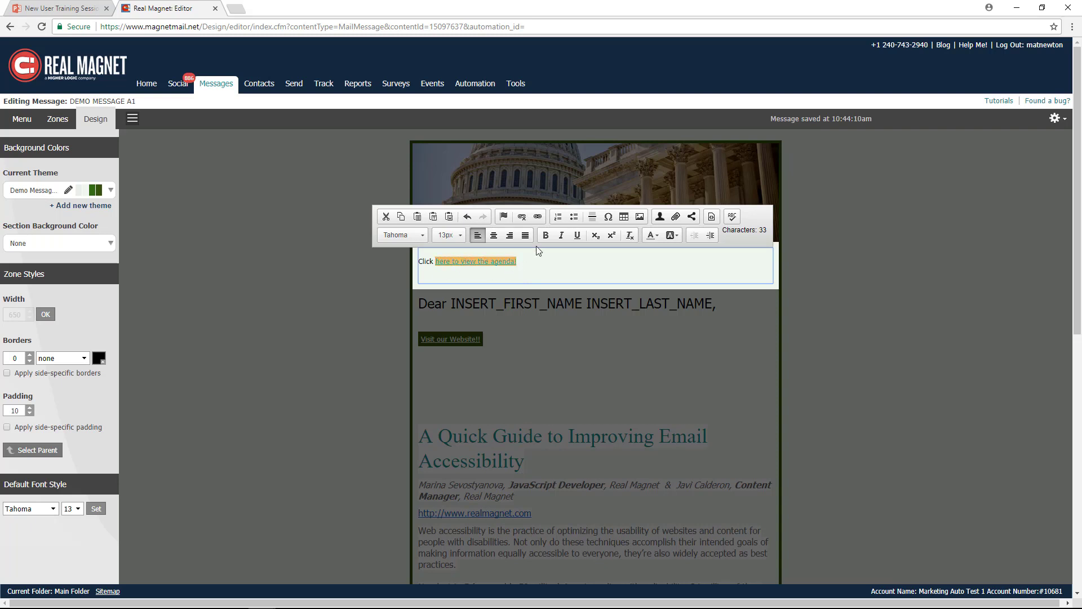
{"action": "left_click", "coordinate": [539, 217]}
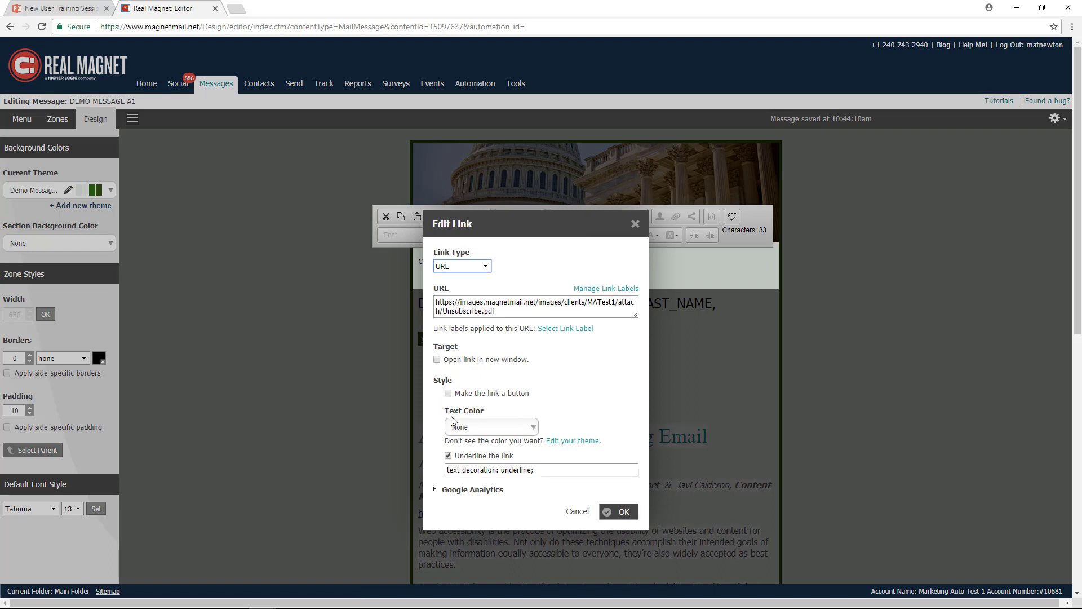
{"action": "left_click", "coordinate": [521, 429]}
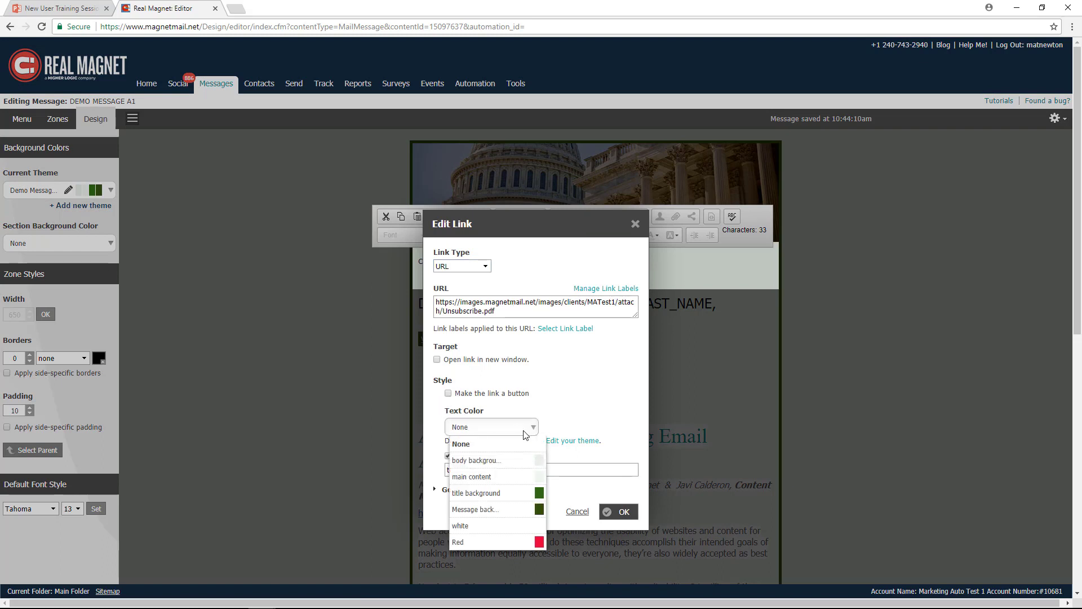
{"action": "left_click", "coordinate": [478, 511]}
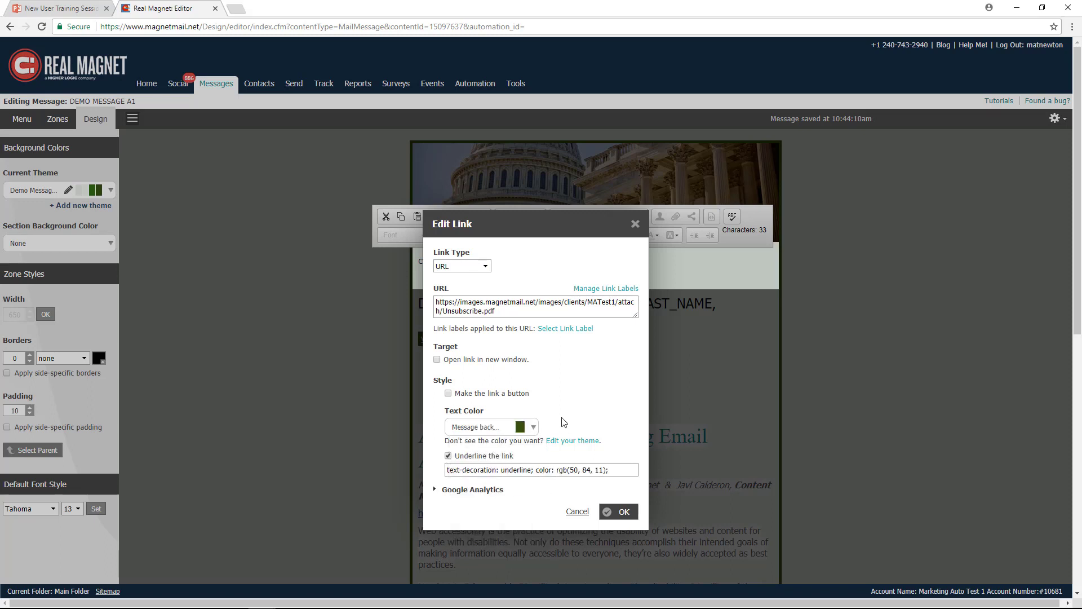
{"action": "left_click", "coordinate": [534, 428]}
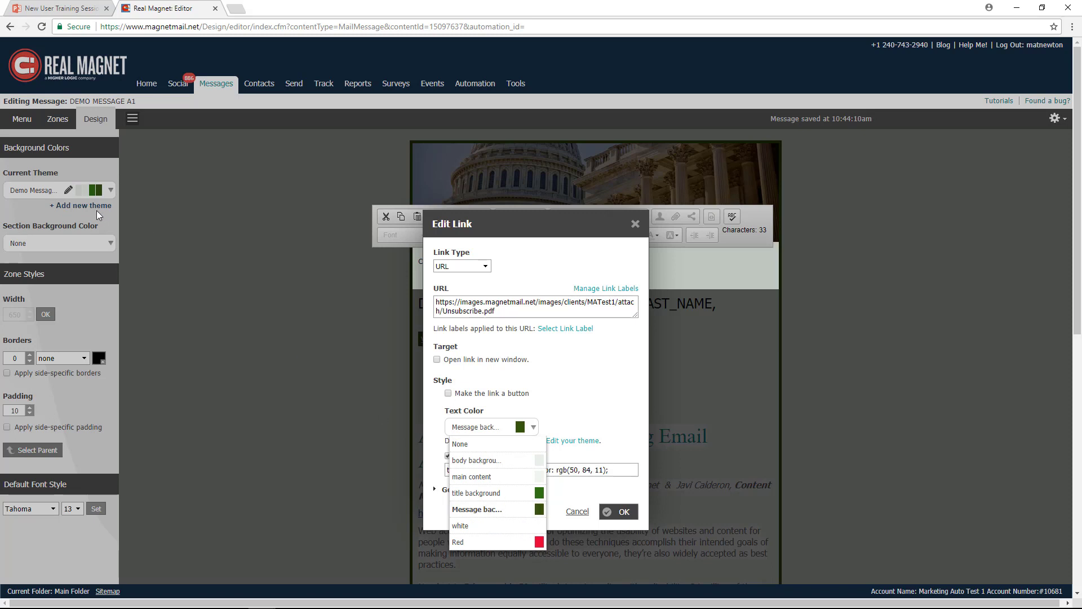
{"action": "left_click", "coordinate": [615, 514]}
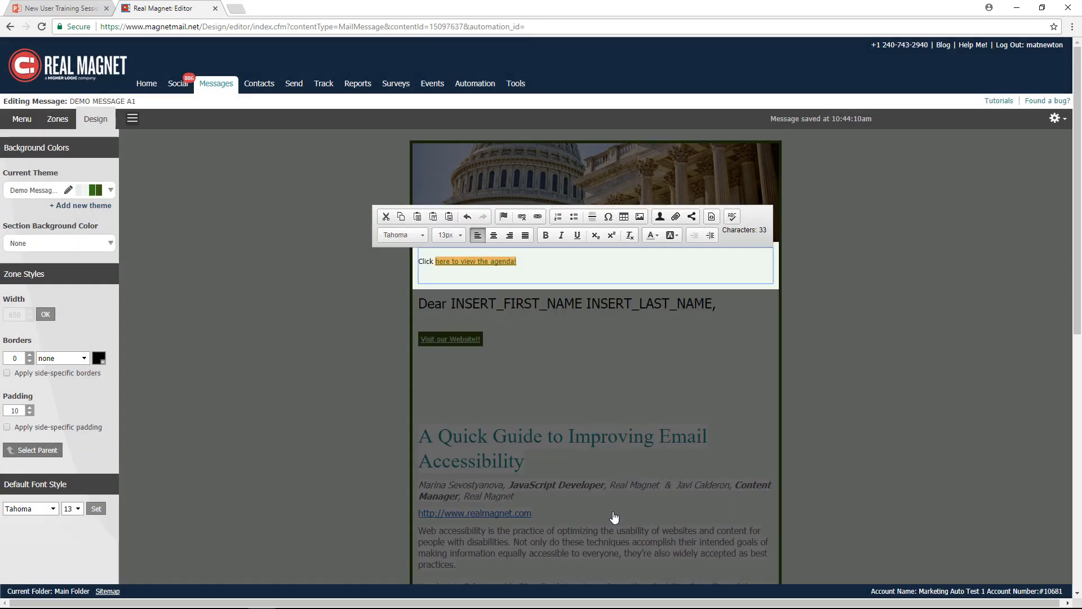
- Set the whole agenda line's font size to 24 and finish editing the zone
{"action": "left_click", "coordinate": [592, 269]}
{"action": "left_click_drag", "start_coordinate": [527, 265], "coordinate": [417, 262]}
{"action": "left_click", "coordinate": [460, 236]}
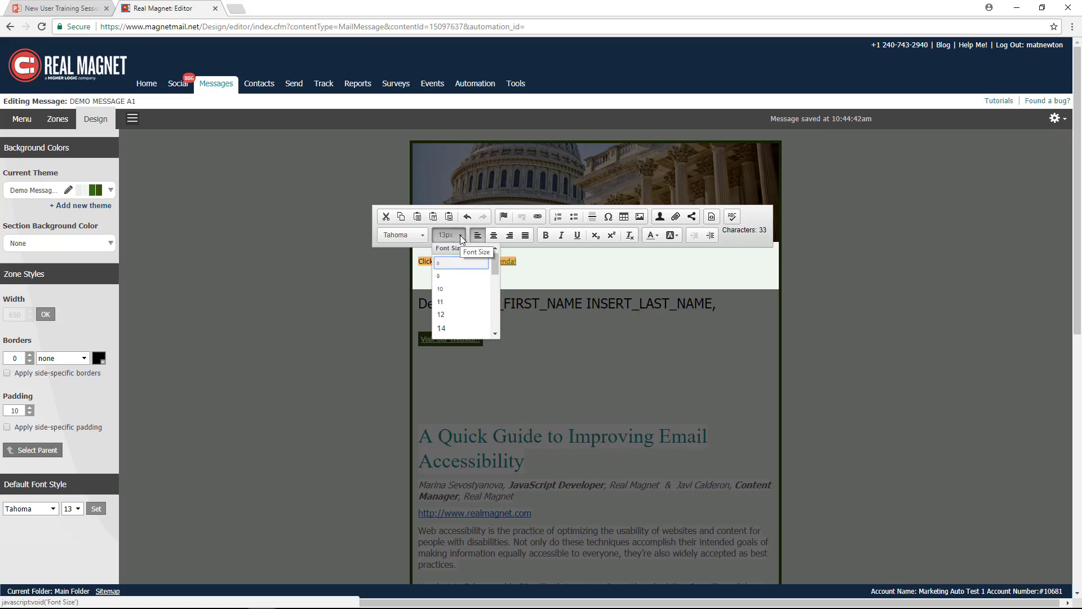
{"action": "scroll", "coordinate": [462, 305], "scroll_direction": "down", "scroll_amount": 3}
{"action": "left_click", "coordinate": [453, 302]}
{"action": "left_click", "coordinate": [647, 267]}
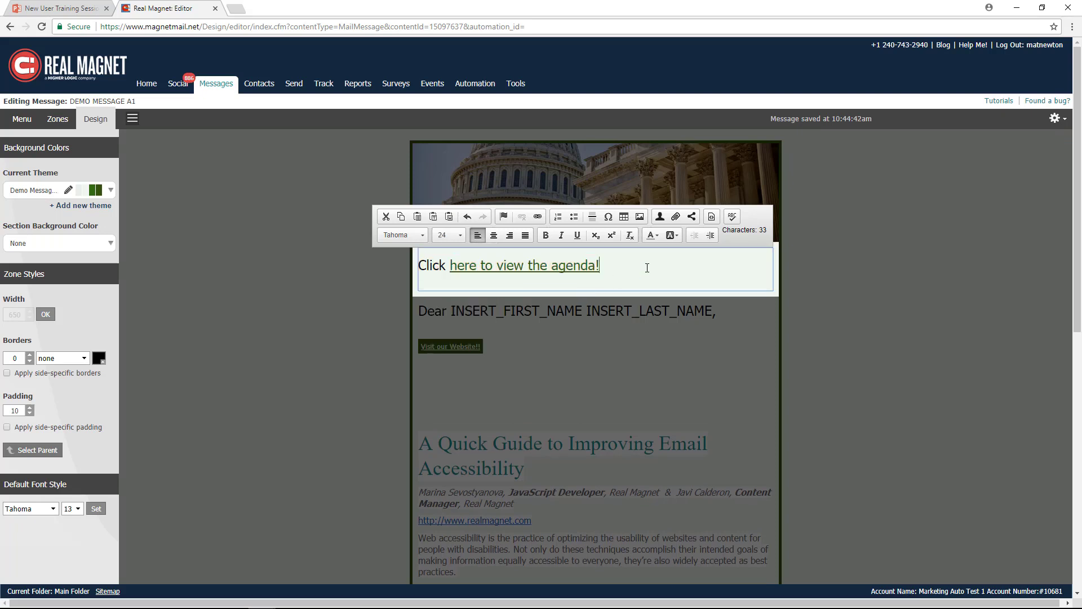
{"action": "left_click", "coordinate": [288, 209]}
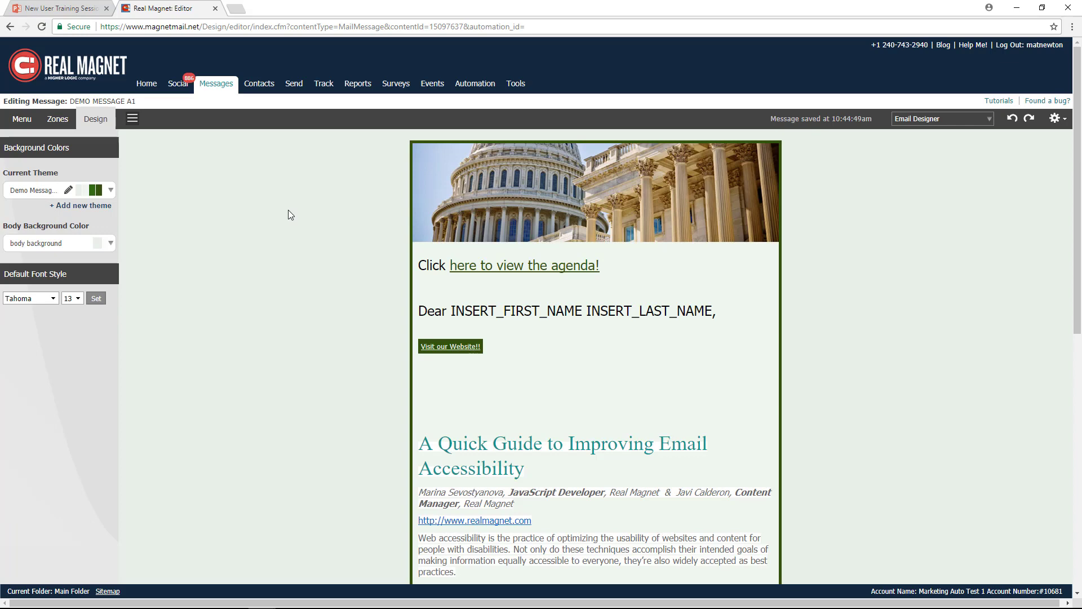
- Add an Image zone directly below the header image and browse the image library for its picture
{"action": "left_click", "coordinate": [59, 119]}
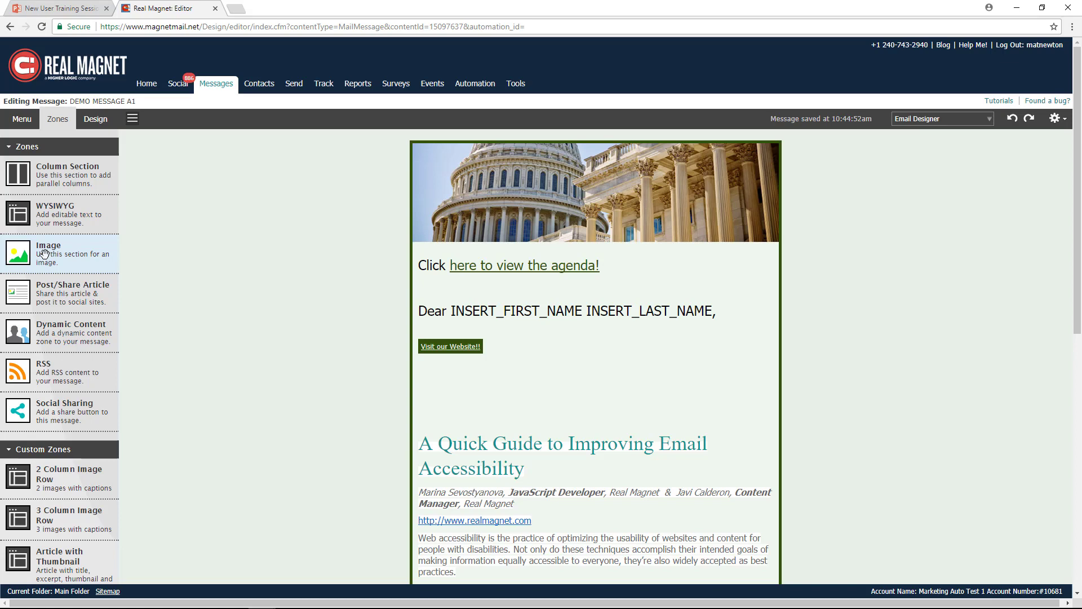
{"action": "left_click_drag", "start_coordinate": [46, 259], "coordinate": [569, 253]}
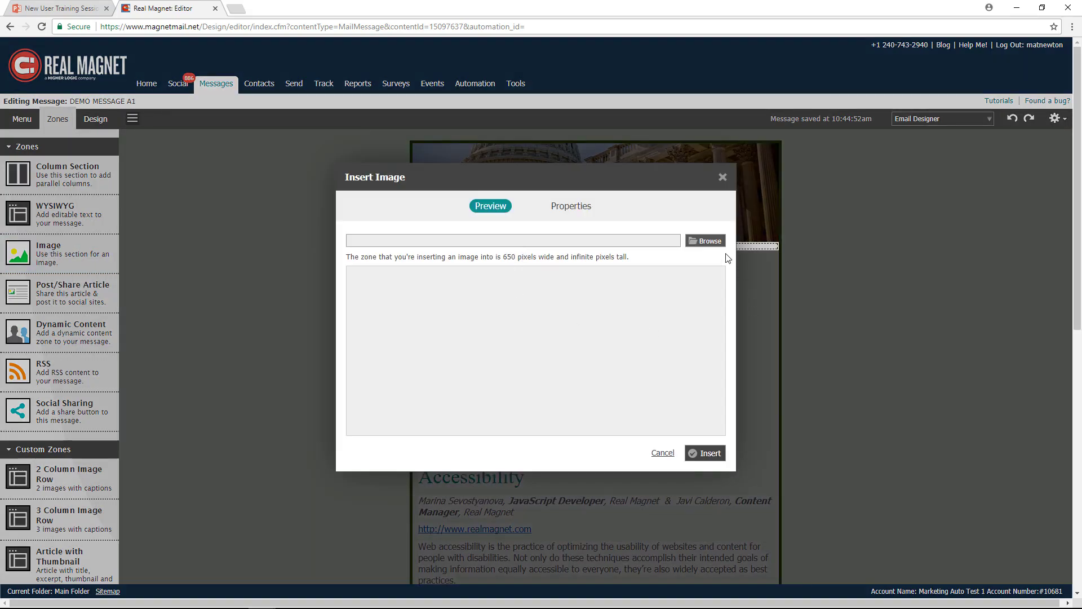
{"action": "left_click", "coordinate": [708, 241]}
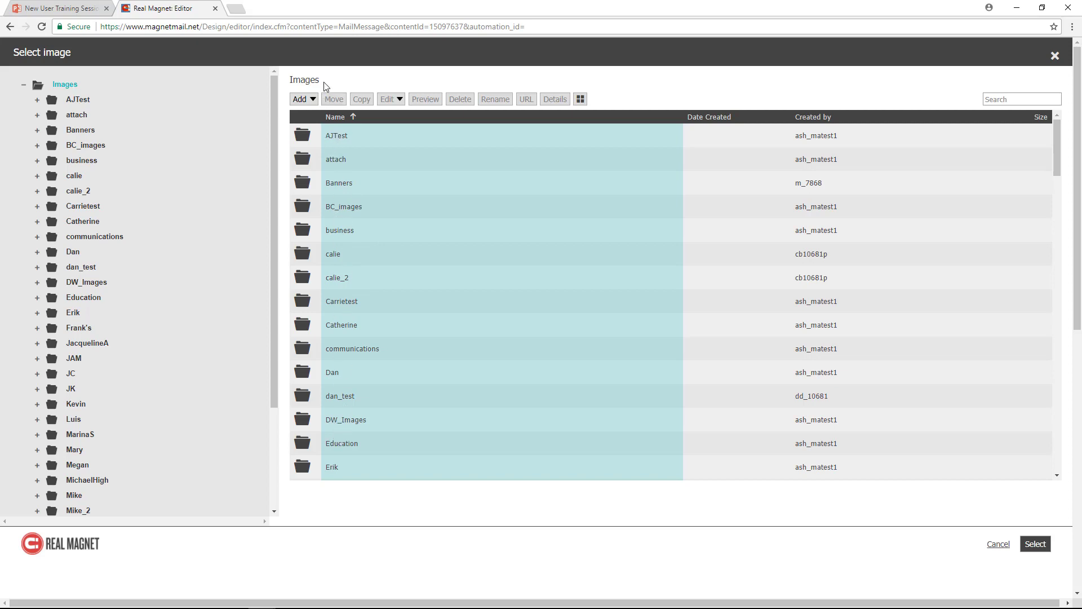
- Upload image_to_resize from the Desktop into the Images folder and locate the uploaded file in the list
{"action": "left_click_drag", "start_coordinate": [322, 81], "coordinate": [288, 84]}
{"action": "left_click", "coordinate": [312, 101]}
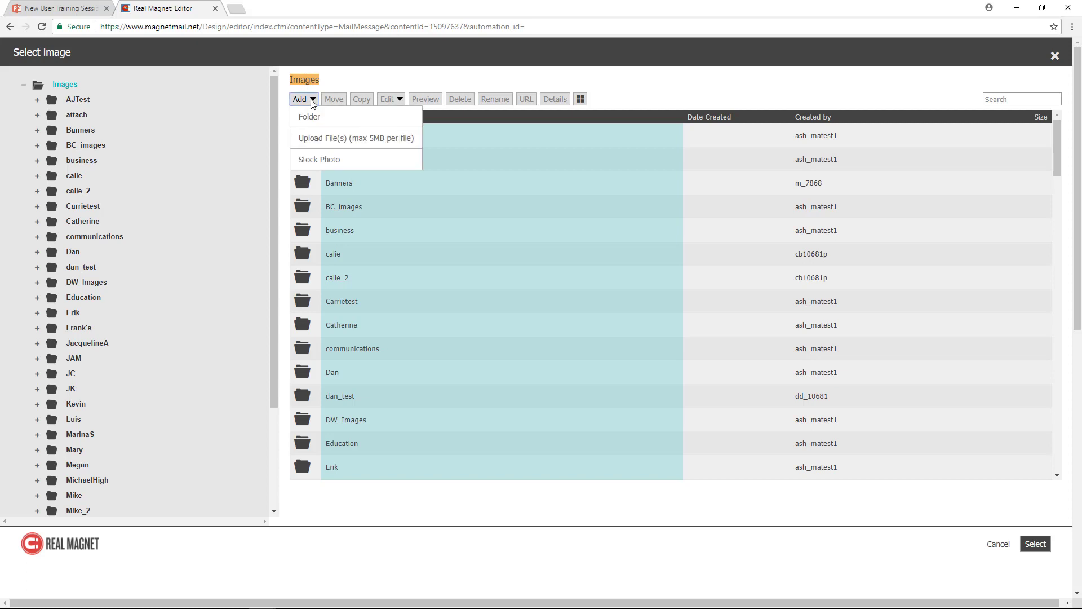
{"action": "left_click", "coordinate": [333, 139]}
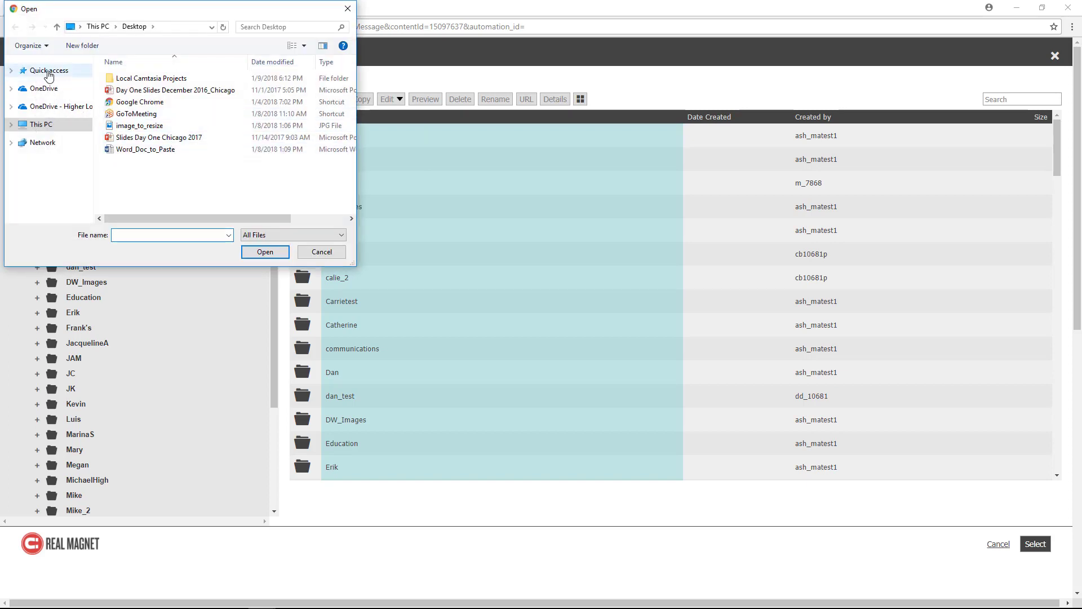
{"action": "left_click", "coordinate": [46, 148]}
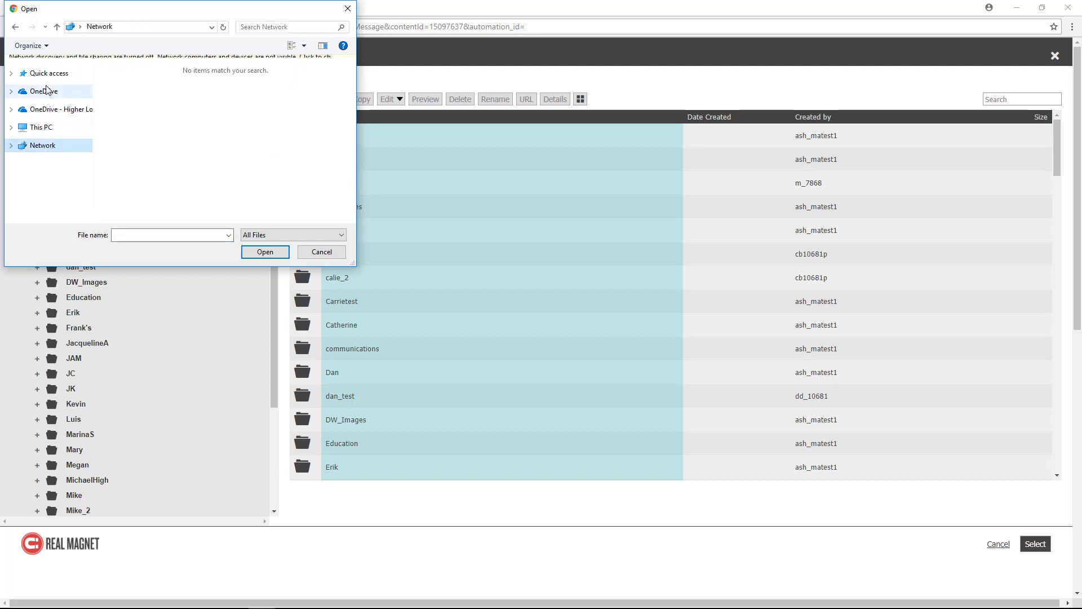
{"action": "left_click", "coordinate": [39, 140]}
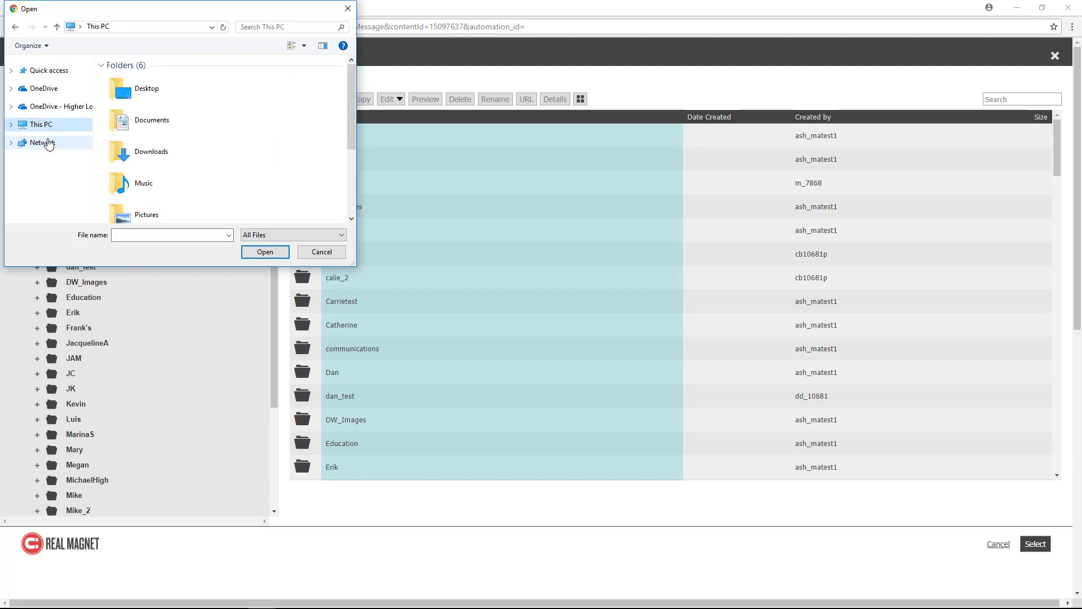
{"action": "left_click", "coordinate": [148, 90]}
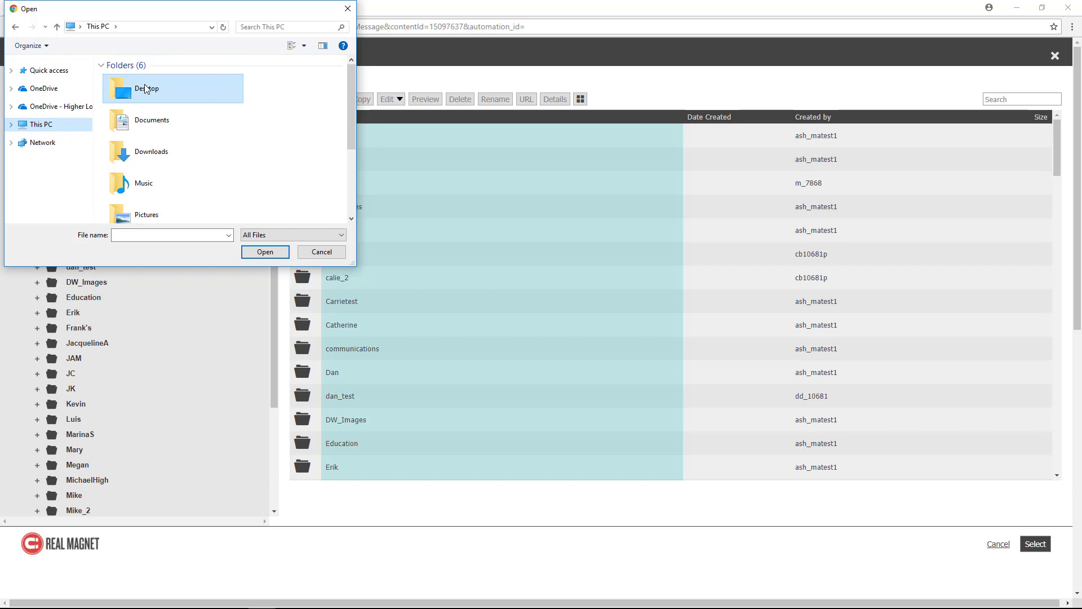
{"action": "left_click", "coordinate": [262, 252]}
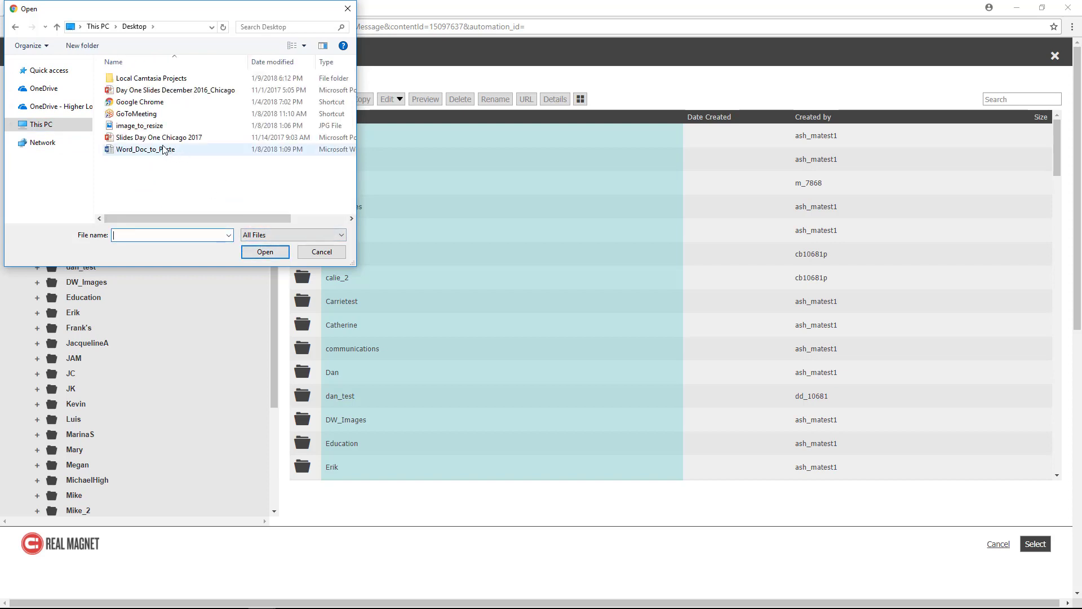
{"action": "left_click", "coordinate": [141, 126]}
{"action": "left_click", "coordinate": [263, 252]}
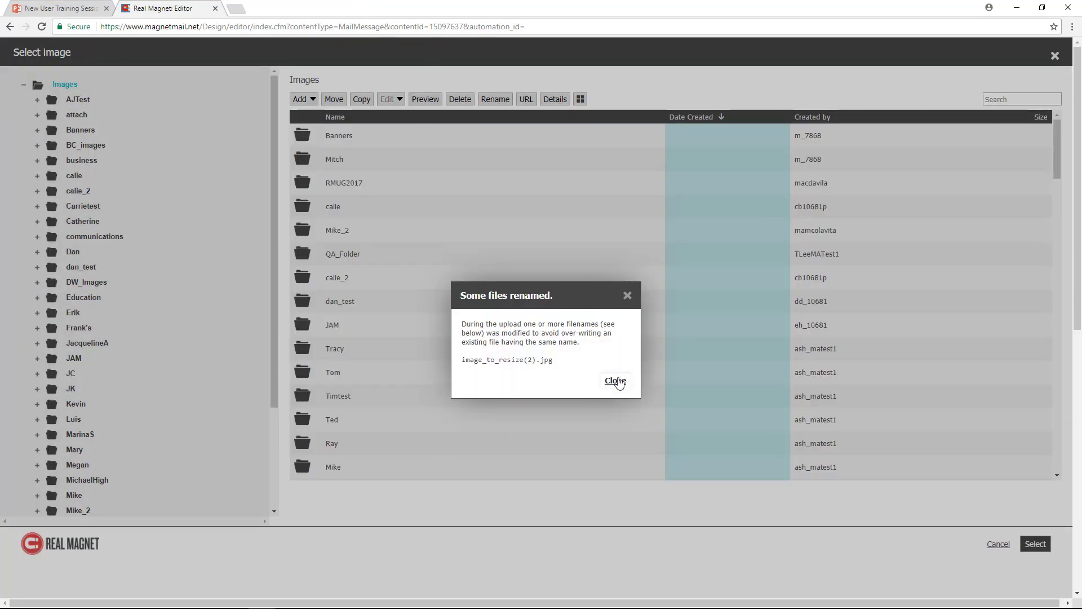
{"action": "left_click", "coordinate": [616, 381]}
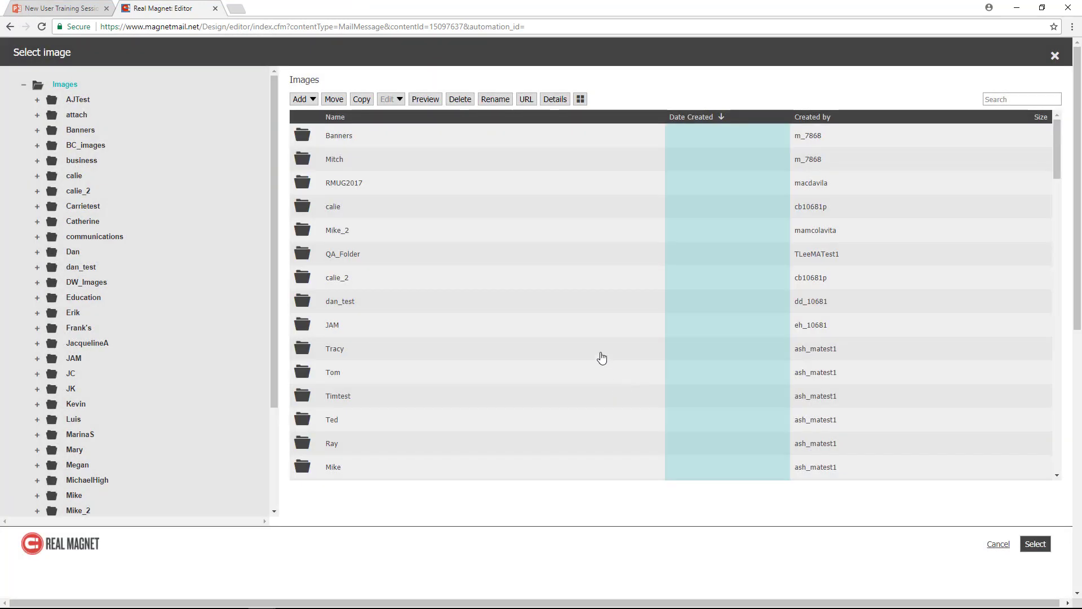
{"action": "left_click_drag", "start_coordinate": [1059, 145], "coordinate": [1058, 294]}
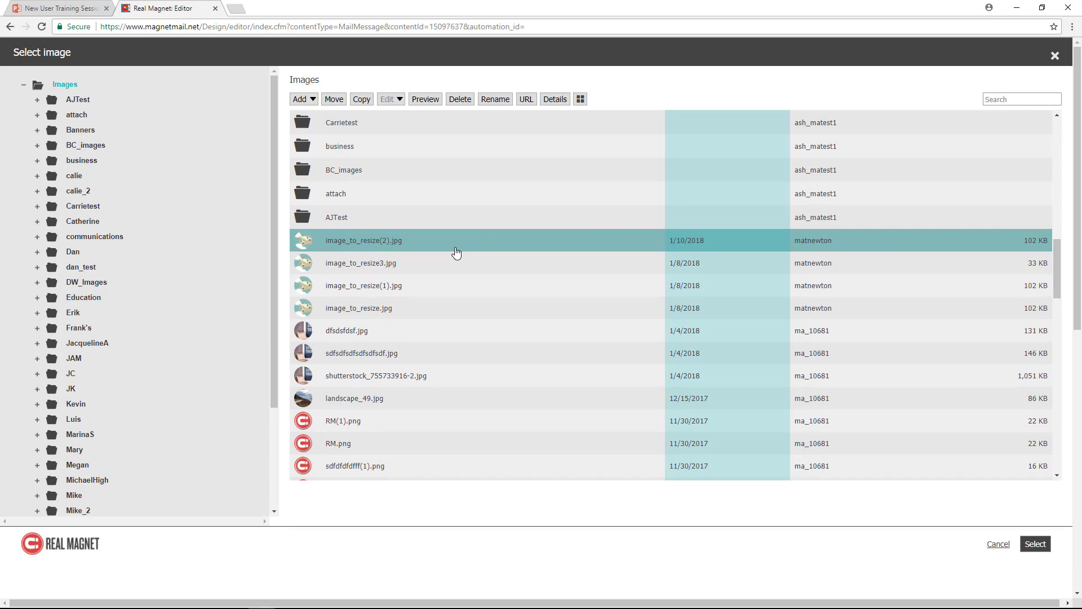
- Choose the uploaded image_to_resize(2).jpg for the image zone and read the notice about its size
{"action": "left_click", "coordinate": [1036, 544]}
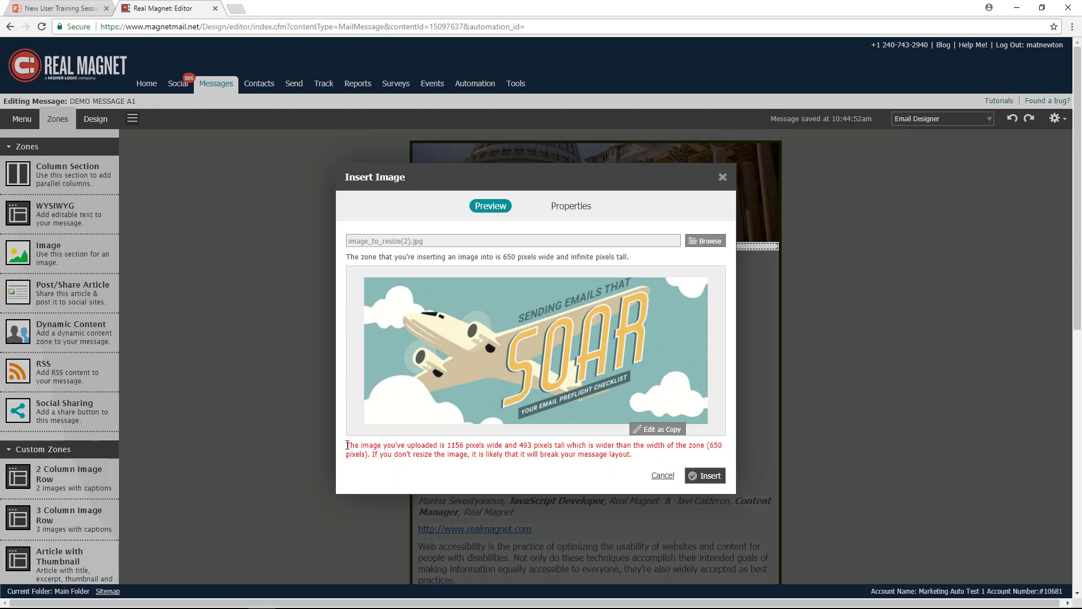
{"action": "left_click_drag", "start_coordinate": [347, 444], "coordinate": [631, 453]}
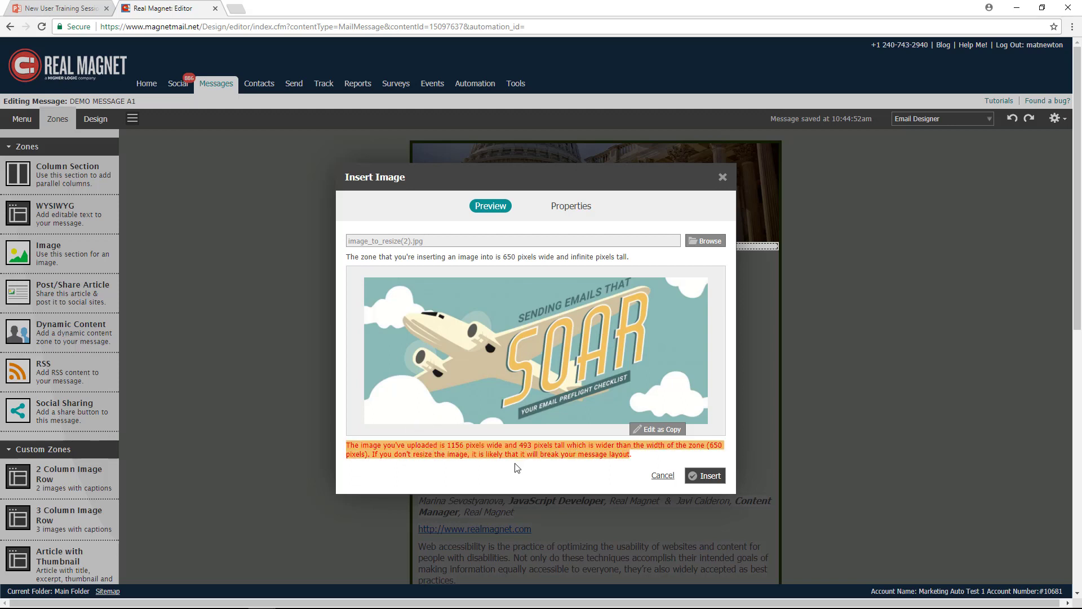
{"action": "left_click", "coordinate": [499, 473]}
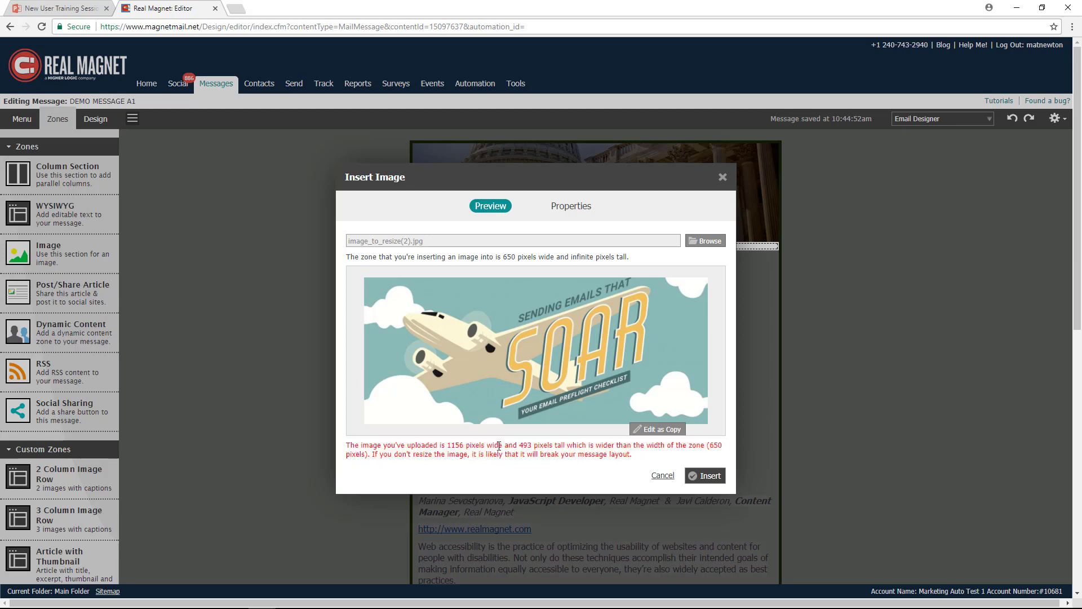
- Make a copy named image_to_resize_A1, resized to the zone's 650 px width, and insert it into the image zone
{"action": "left_click", "coordinate": [663, 431]}
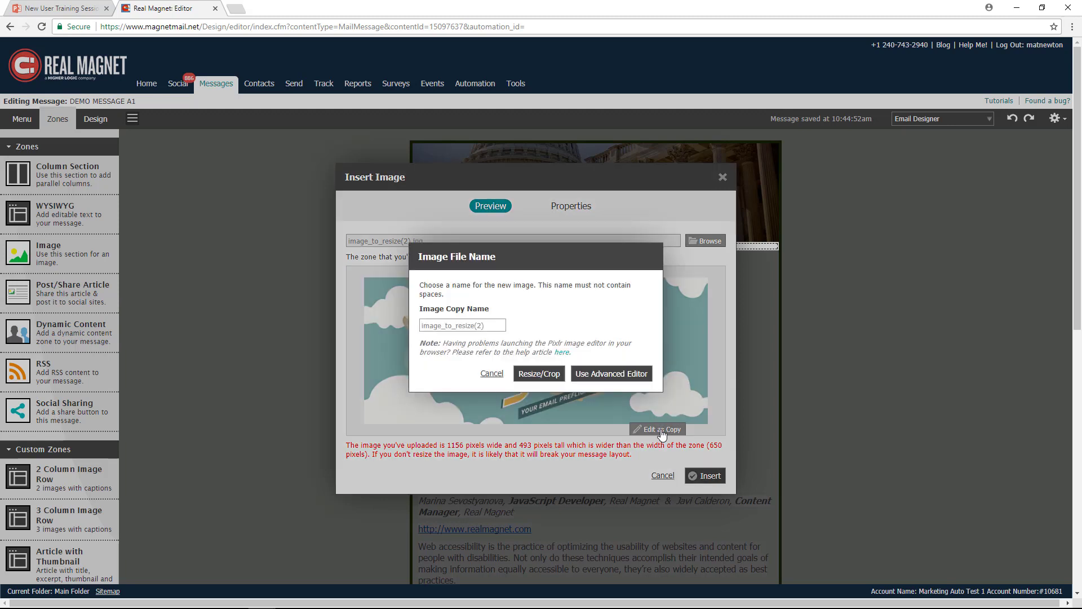
{"action": "left_click", "coordinate": [449, 326]}
{"action": "type", "text": "image_to_r"}
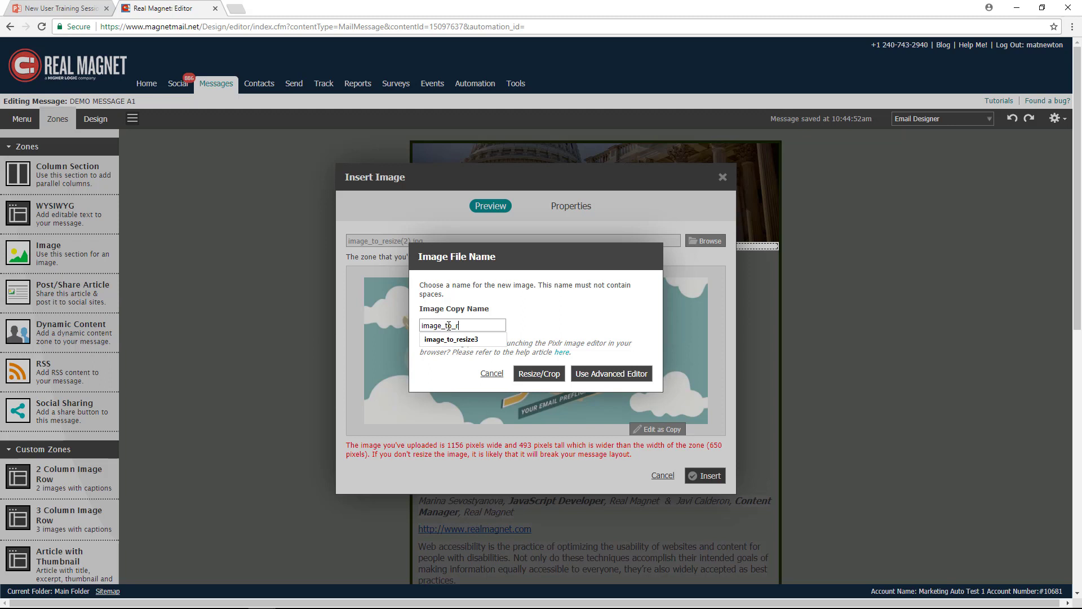
{"action": "type", "text": "esize_A1"}
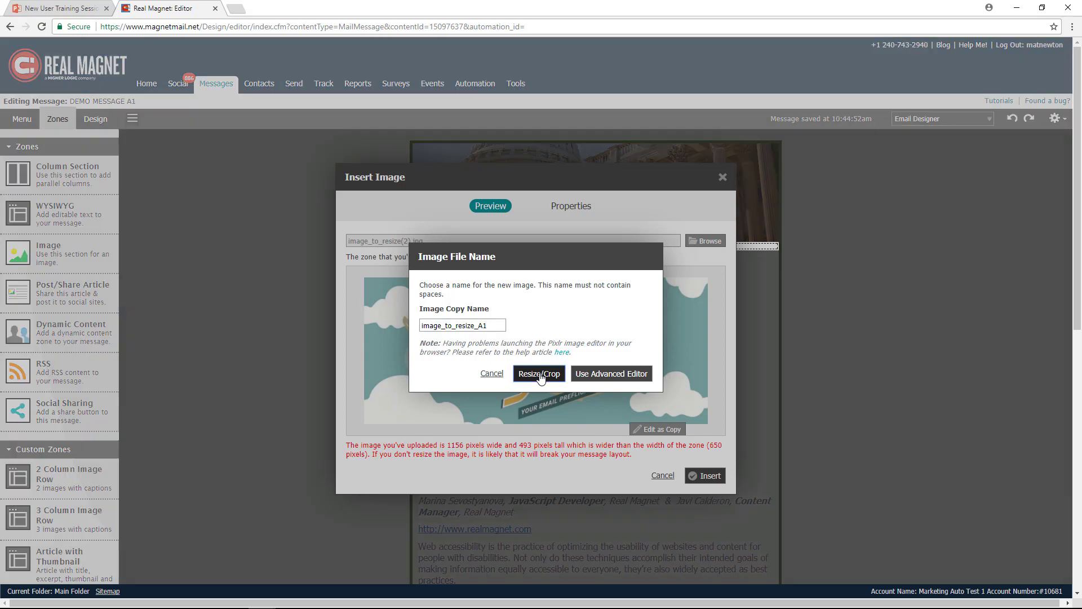
{"action": "left_click", "coordinate": [540, 375]}
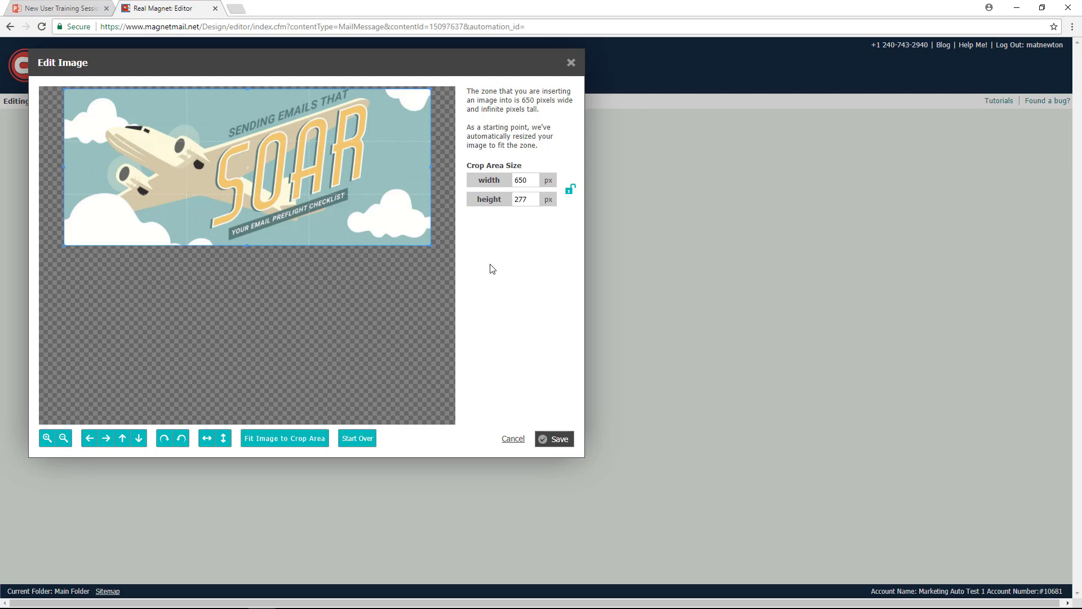
{"action": "left_click", "coordinate": [555, 443]}
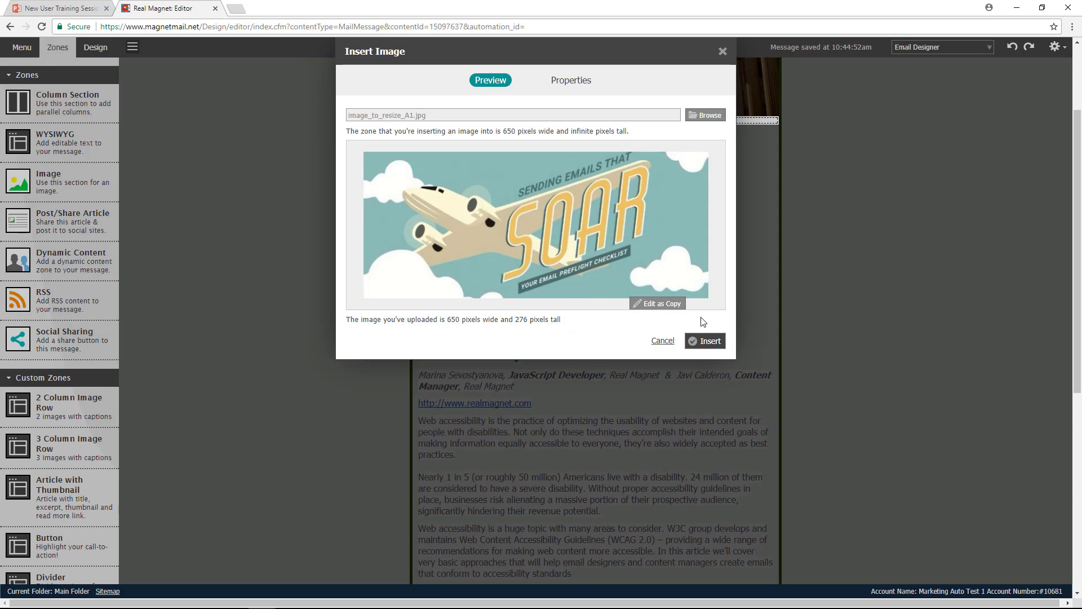
{"action": "left_click", "coordinate": [708, 341]}
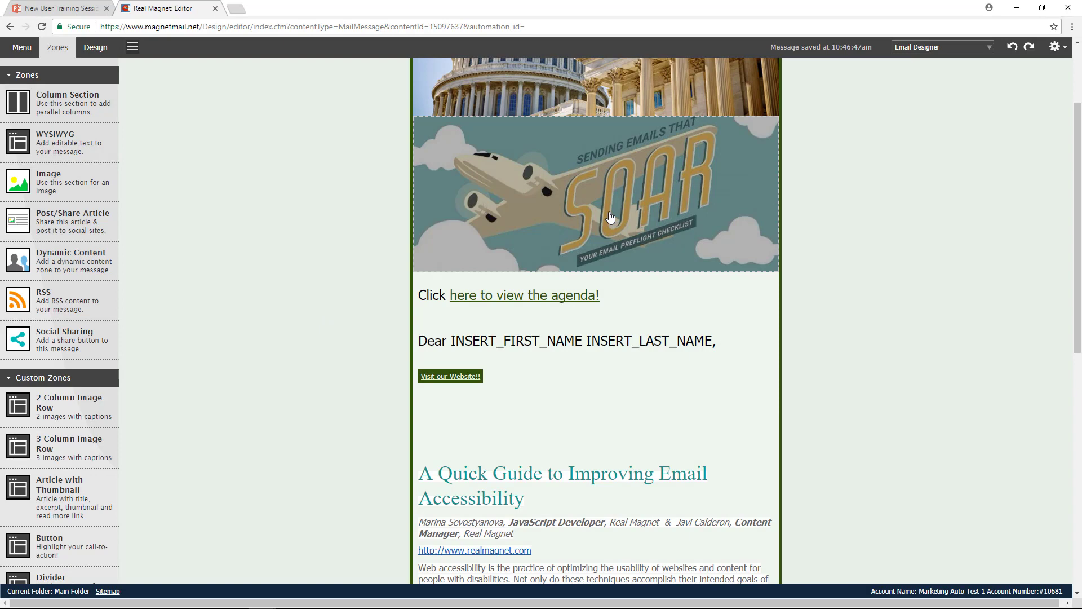
- Insert a two-column section between the header image and the SOAR image
{"action": "scroll", "coordinate": [610, 217], "scroll_direction": "up", "scroll_amount": 2}
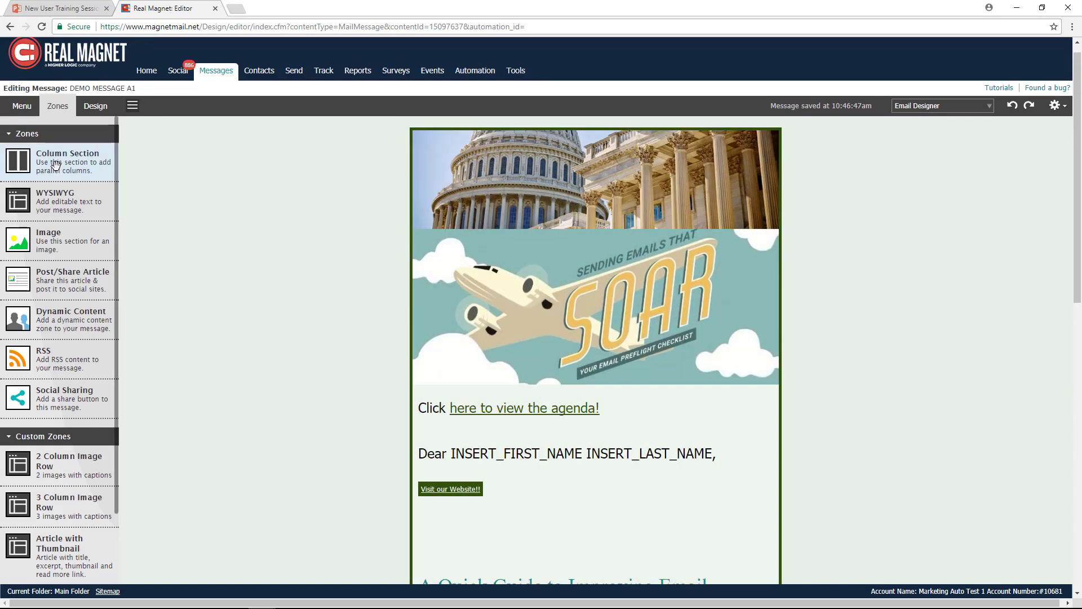
{"action": "left_click_drag", "start_coordinate": [55, 164], "coordinate": [579, 230]}
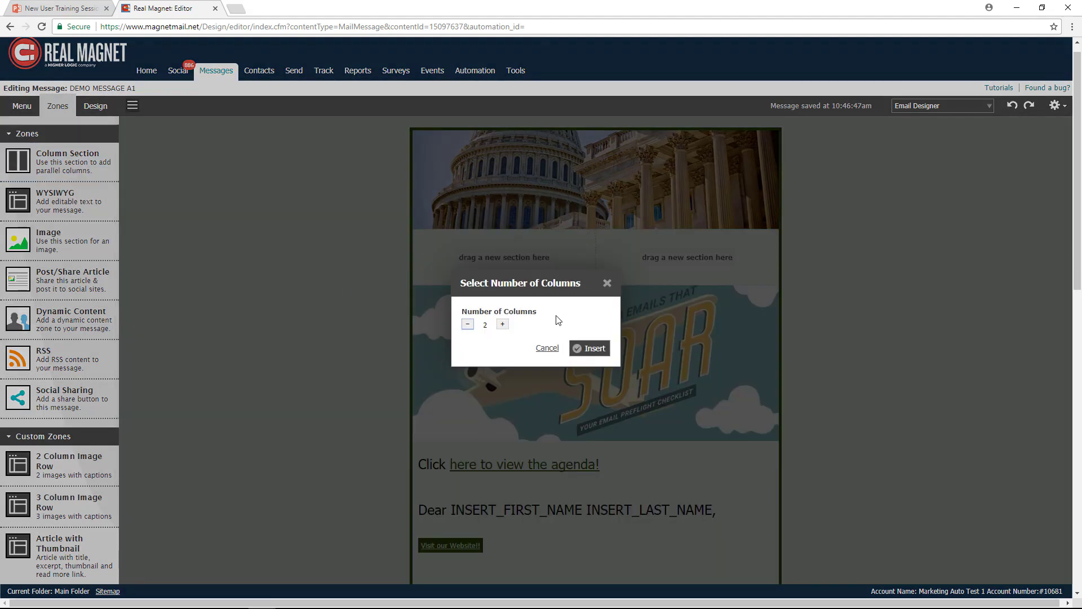
{"action": "left_click_drag", "start_coordinate": [535, 282], "coordinate": [582, 301]}
{"action": "left_click", "coordinate": [550, 344]}
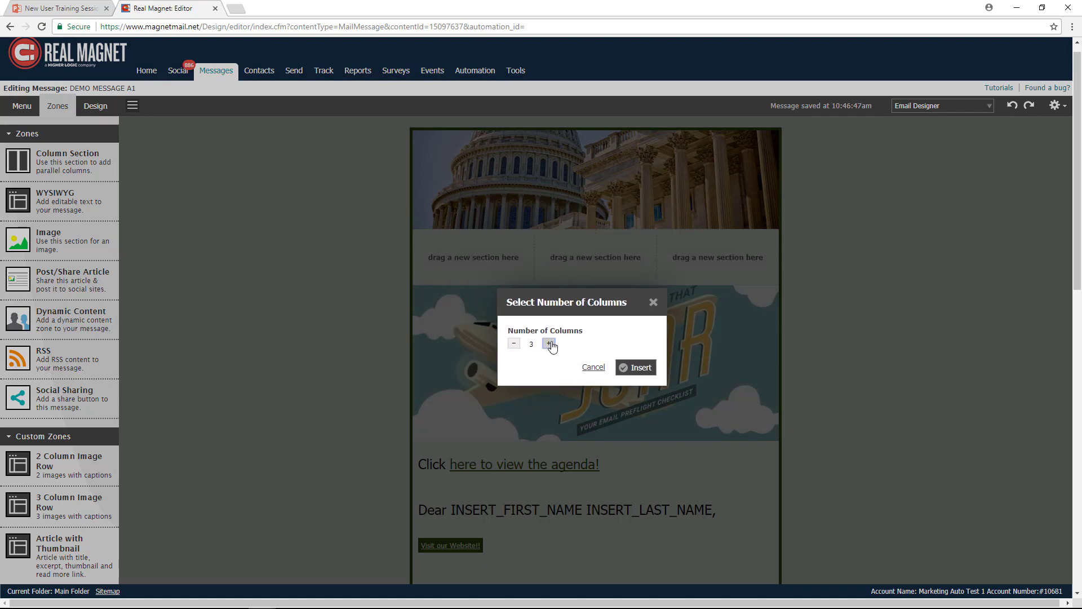
{"action": "left_click", "coordinate": [551, 344]}
{"action": "left_click", "coordinate": [516, 346]}
{"action": "left_click", "coordinate": [515, 345]}
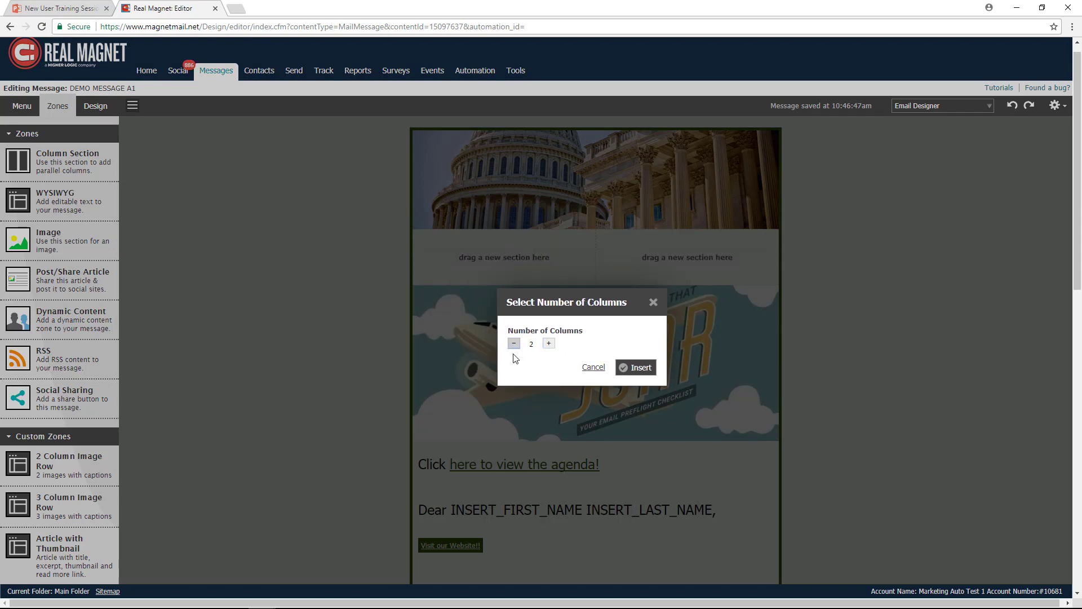
{"action": "left_click", "coordinate": [640, 369]}
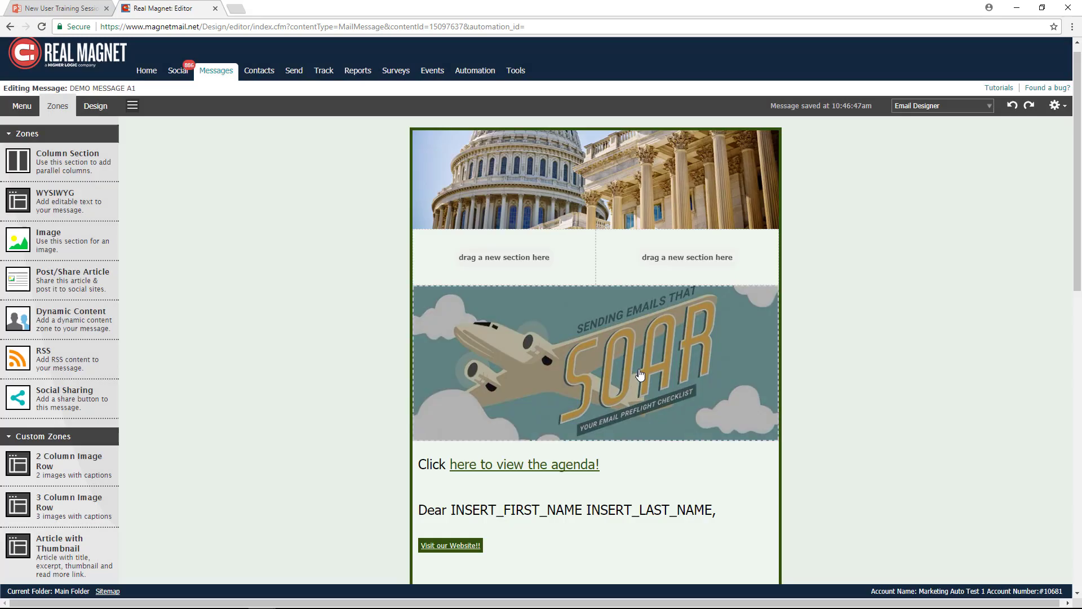
- Add a WYSIWYG text zone to each of the two columns and finish editing them
{"action": "left_click_drag", "start_coordinate": [55, 214], "coordinate": [468, 253]}
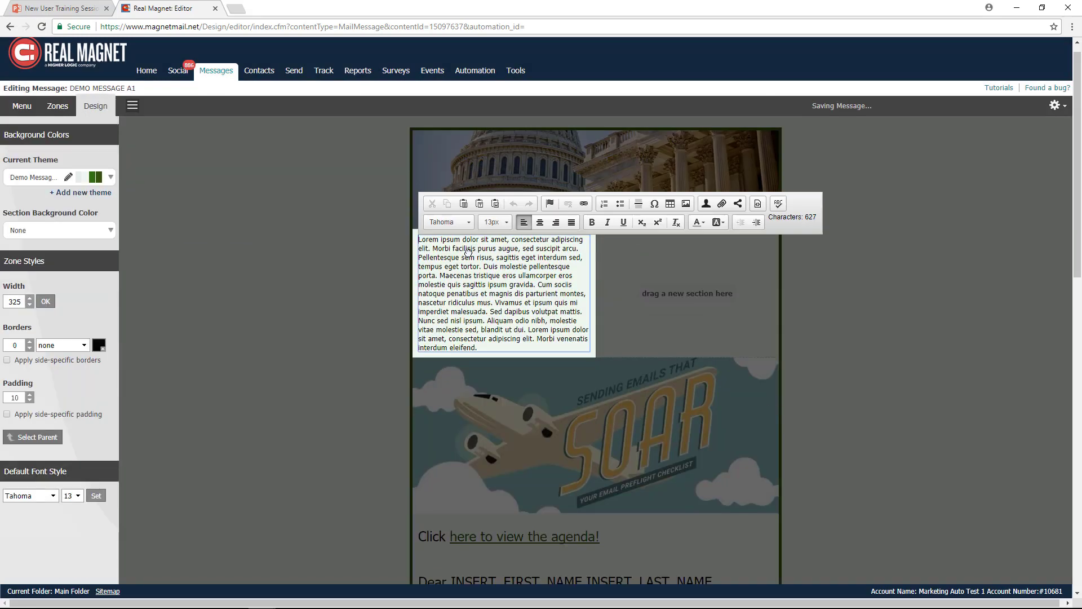
{"action": "left_click", "coordinate": [58, 107]}
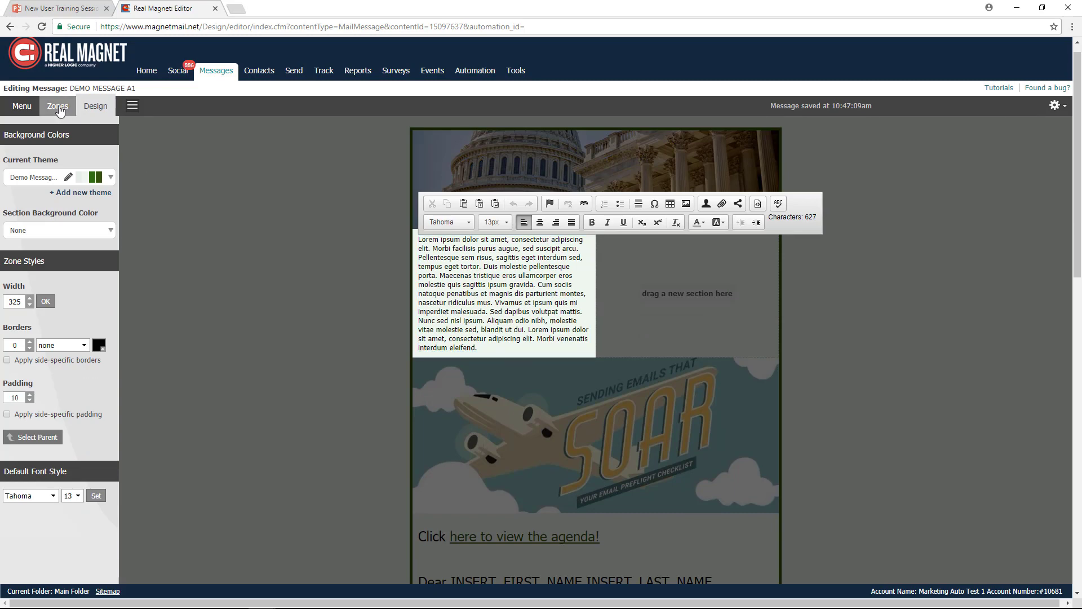
{"action": "left_click_drag", "start_coordinate": [49, 204], "coordinate": [657, 295]}
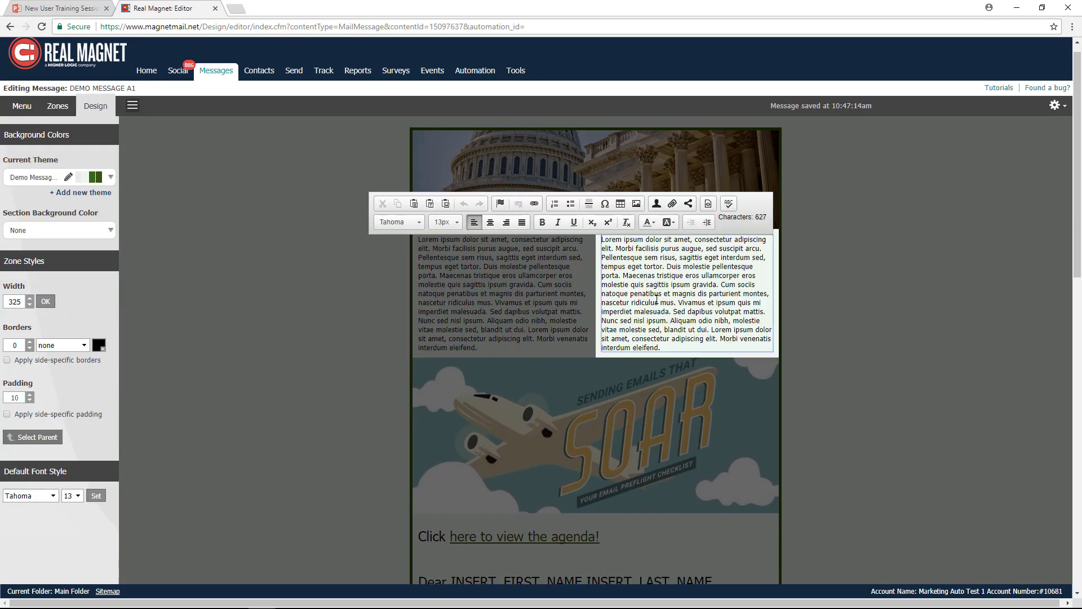
{"action": "left_click", "coordinate": [820, 298]}
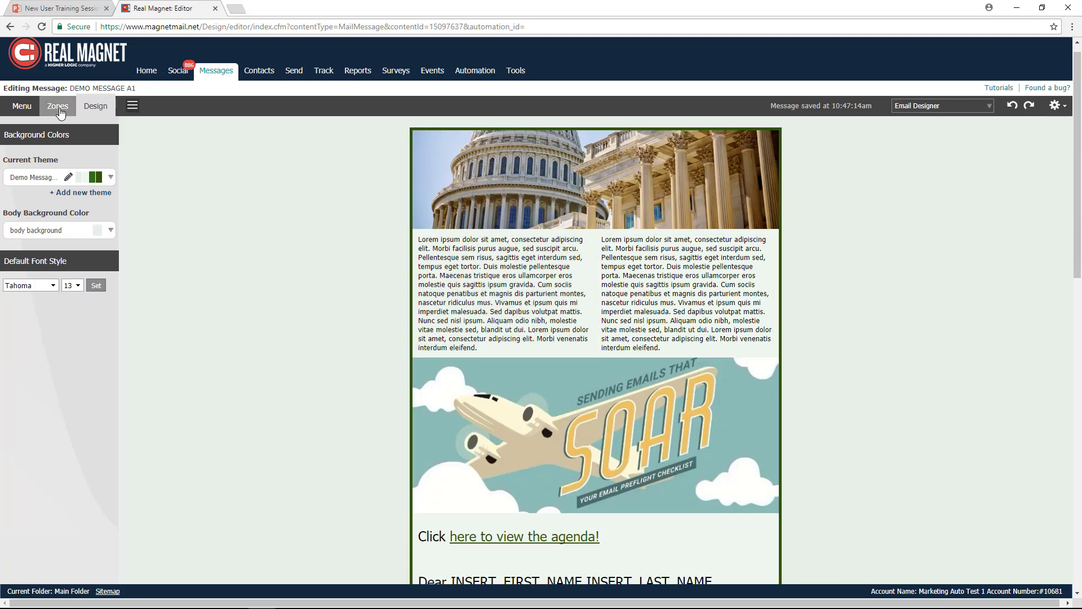
- Add a Dynamic Content zone directly below the header image as a new block named DEMO A1
{"action": "left_click", "coordinate": [58, 109]}
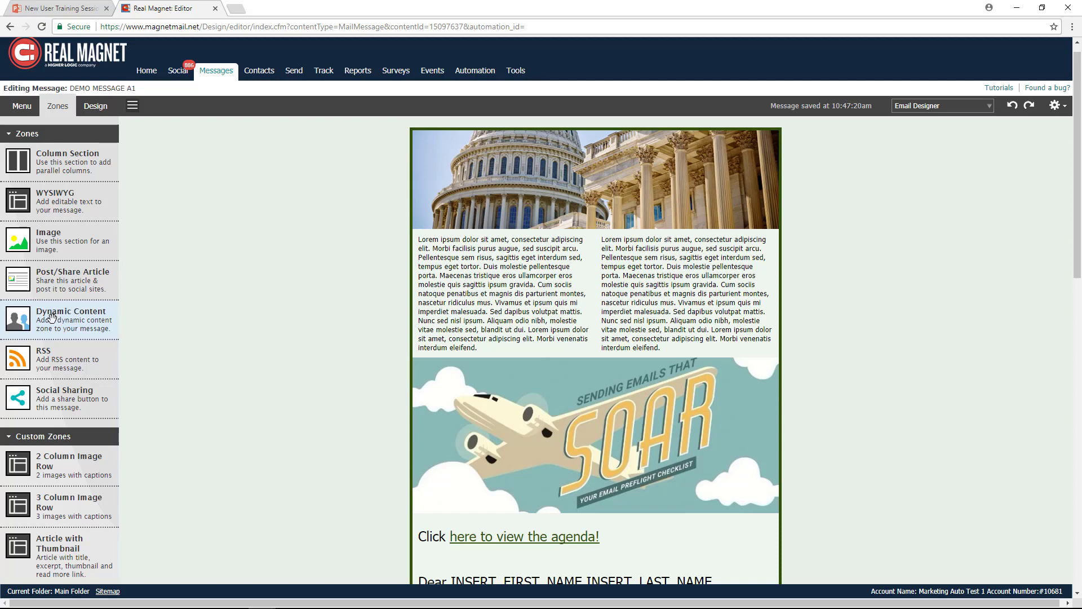
{"action": "left_click_drag", "start_coordinate": [52, 316], "coordinate": [586, 234]}
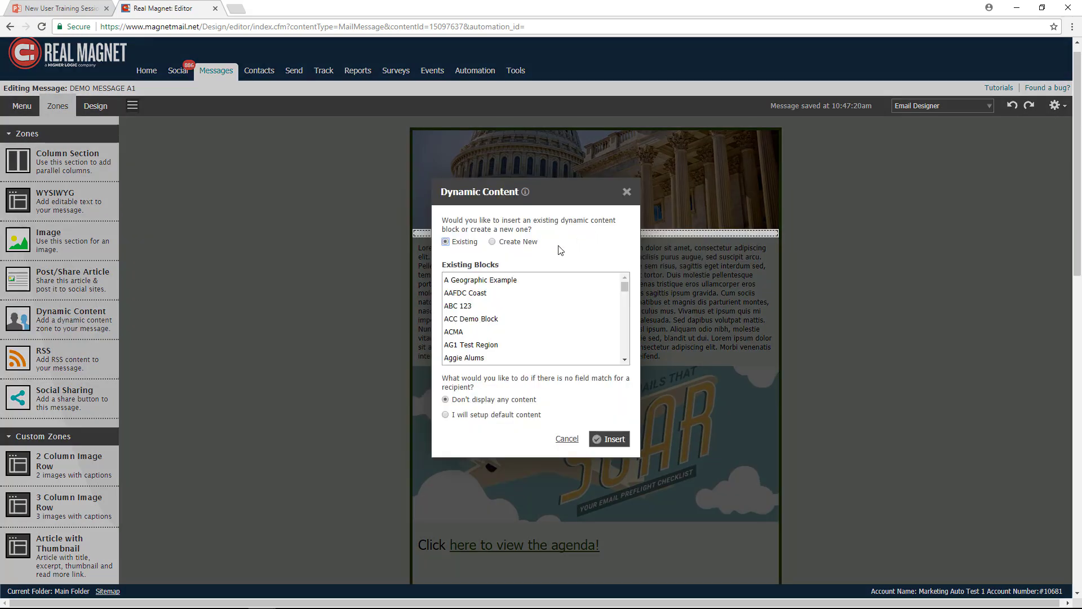
{"action": "left_click", "coordinate": [492, 242]}
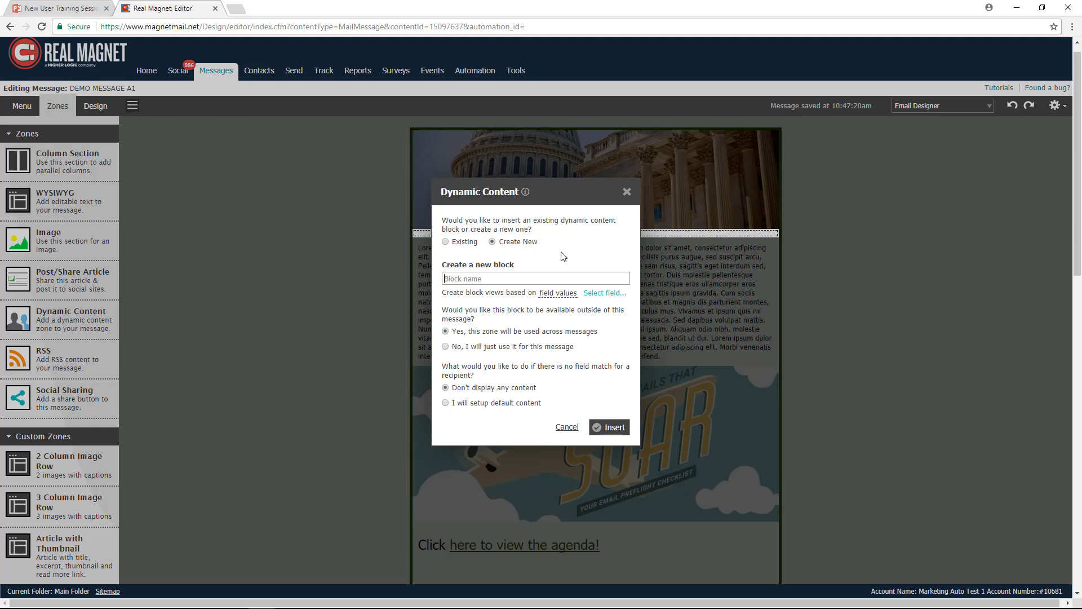
{"action": "type", "text": "DEMO A1"}
{"action": "left_click_drag", "start_coordinate": [445, 279], "coordinate": [489, 280]}
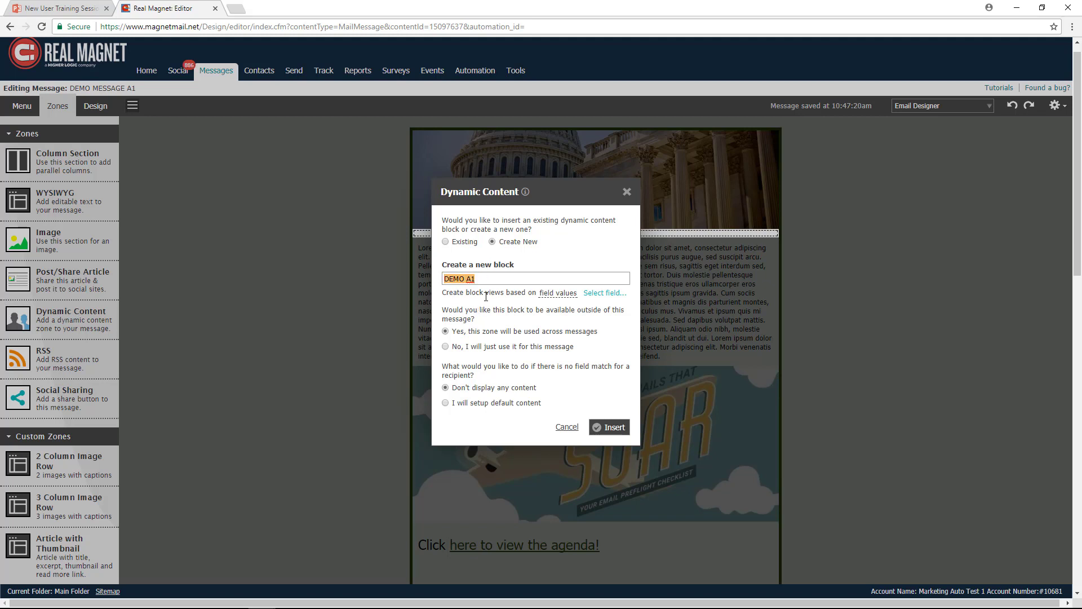
- Base the block's views on the State field, limit the block to this message, and insert it
{"action": "left_click", "coordinate": [605, 294]}
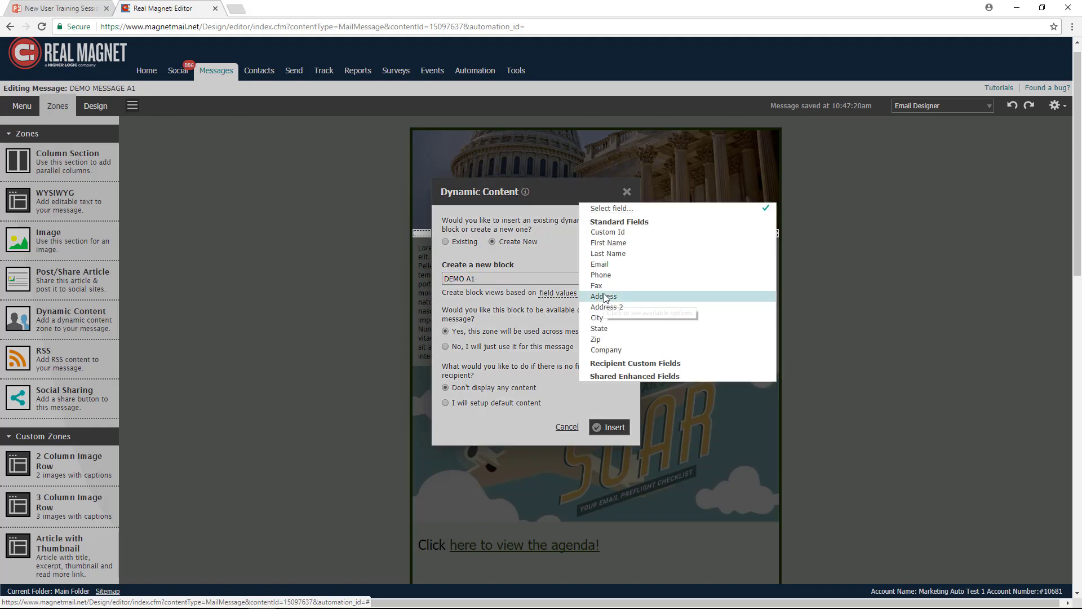
{"action": "left_click", "coordinate": [614, 329]}
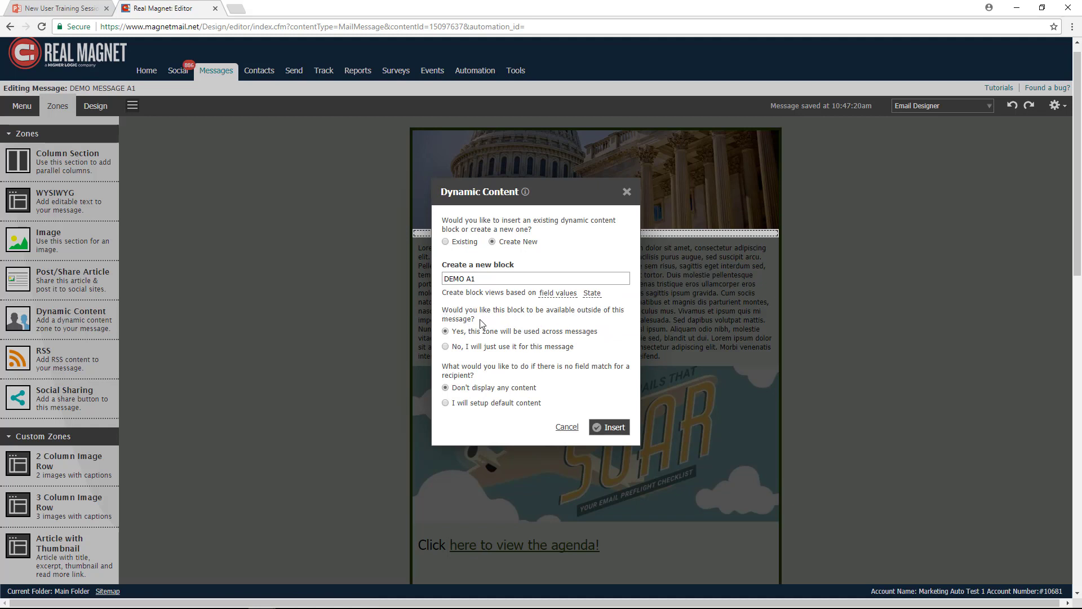
{"action": "left_click", "coordinate": [446, 347]}
{"action": "left_click", "coordinate": [609, 431]}
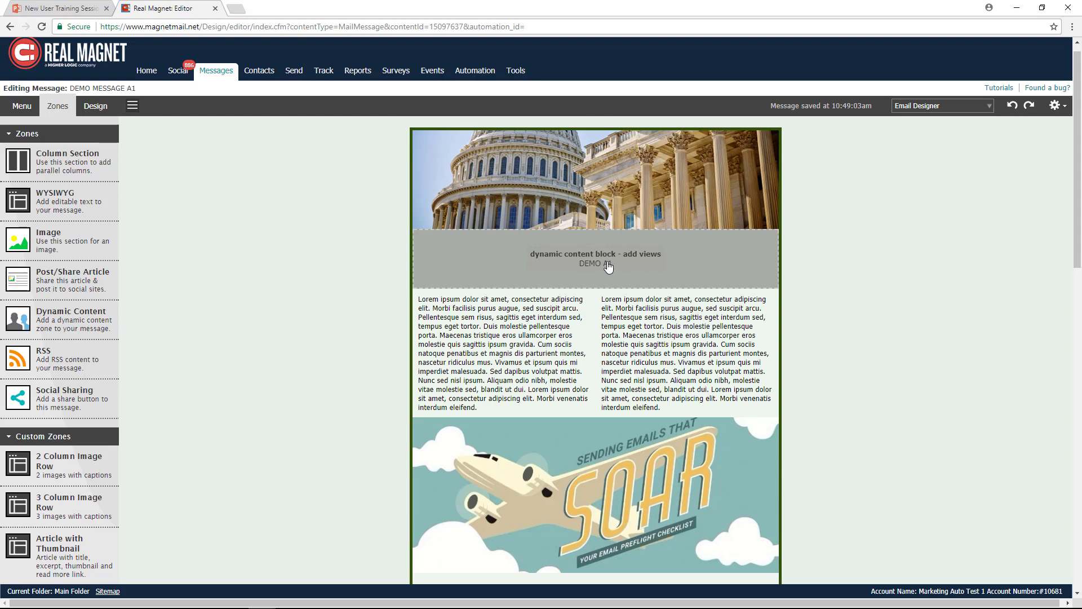
- Add a view named West Coast to the DEMO A1 block, displayed when State is CA or WA
{"action": "left_click", "coordinate": [609, 267]}
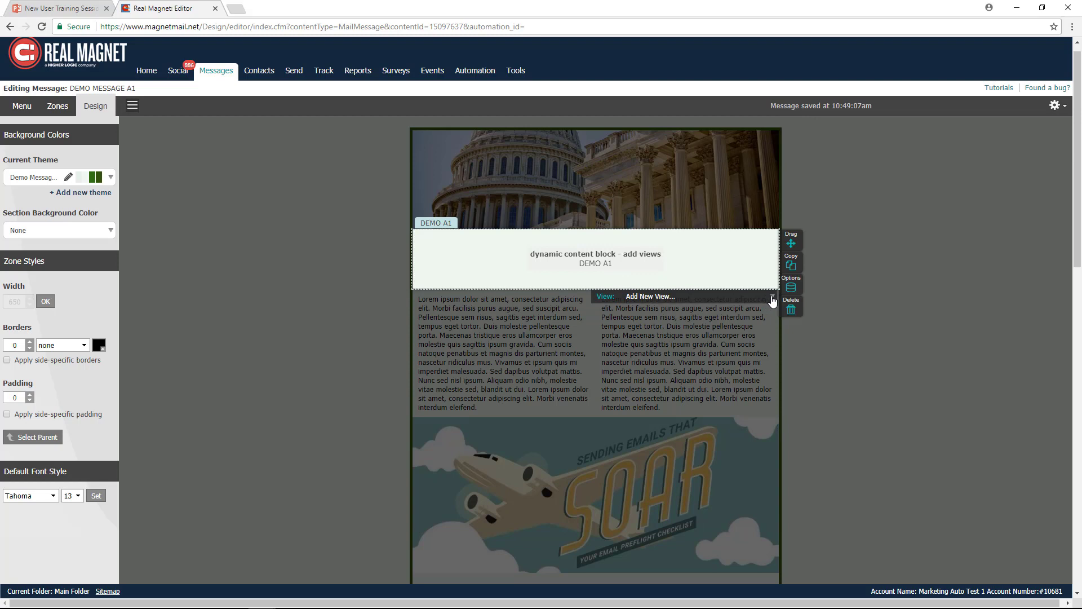
{"action": "left_click", "coordinate": [772, 300]}
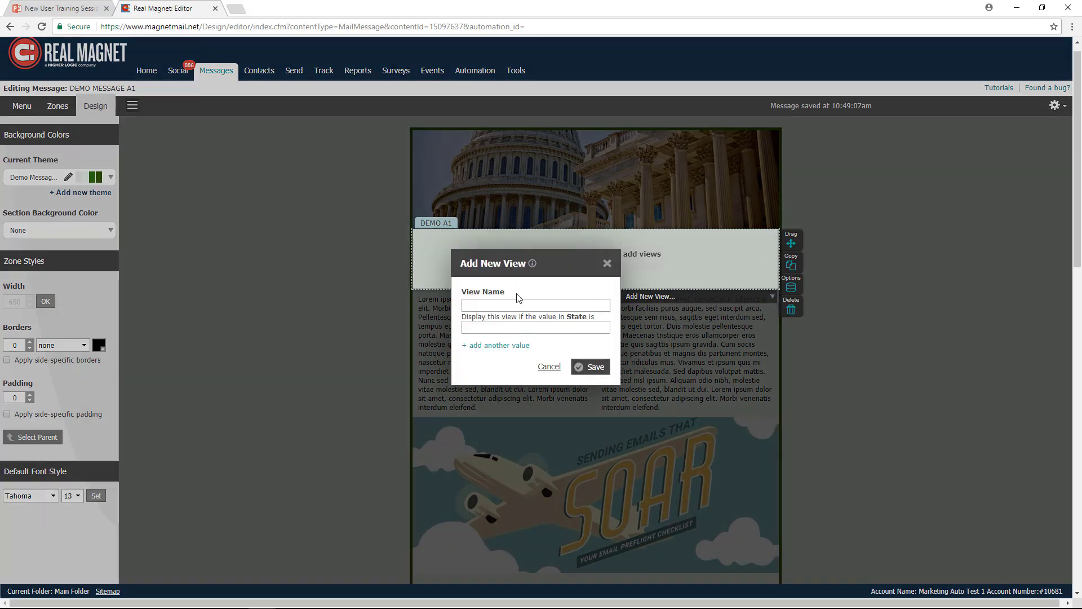
{"action": "left_click", "coordinate": [501, 304]}
{"action": "type", "text": "West Coa"}
{"action": "type", "text": "st"}
{"action": "type", "text": "CA"}
{"action": "left_click", "coordinate": [483, 346]}
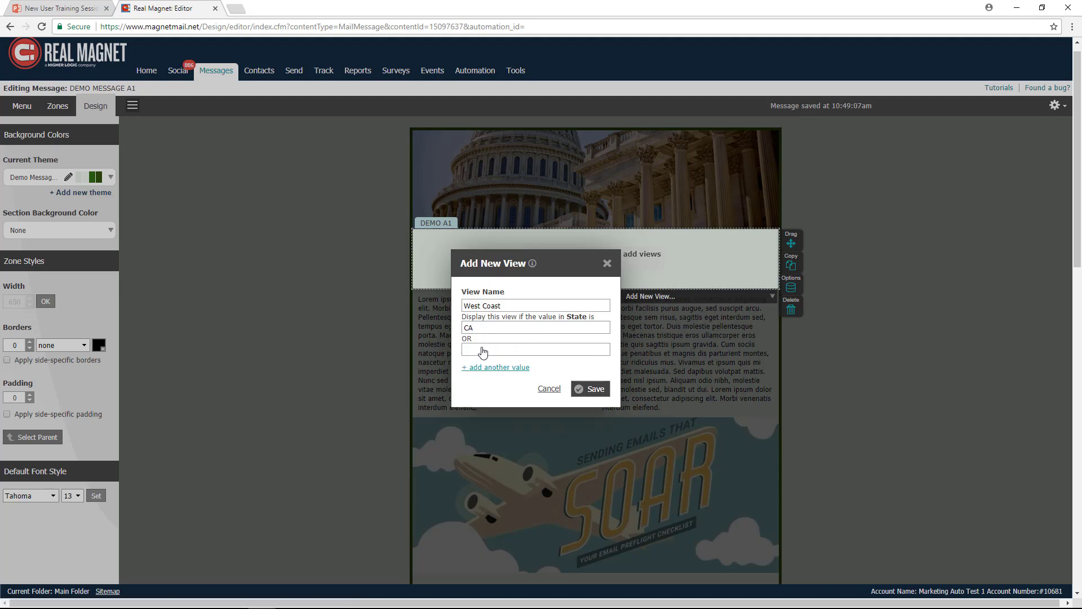
{"action": "type", "text": "WA"}
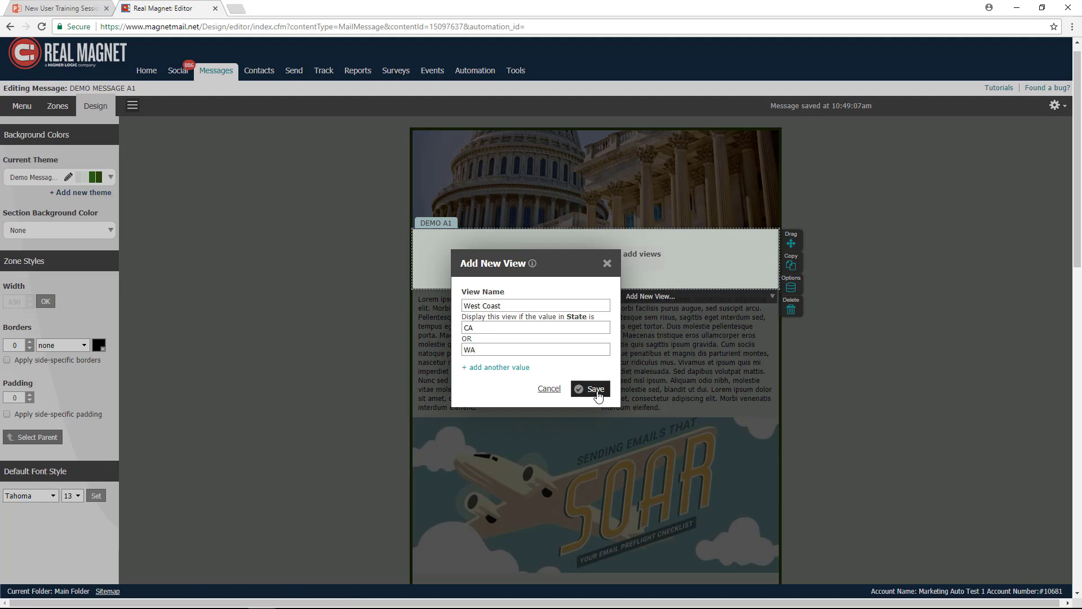
{"action": "left_click", "coordinate": [596, 389]}
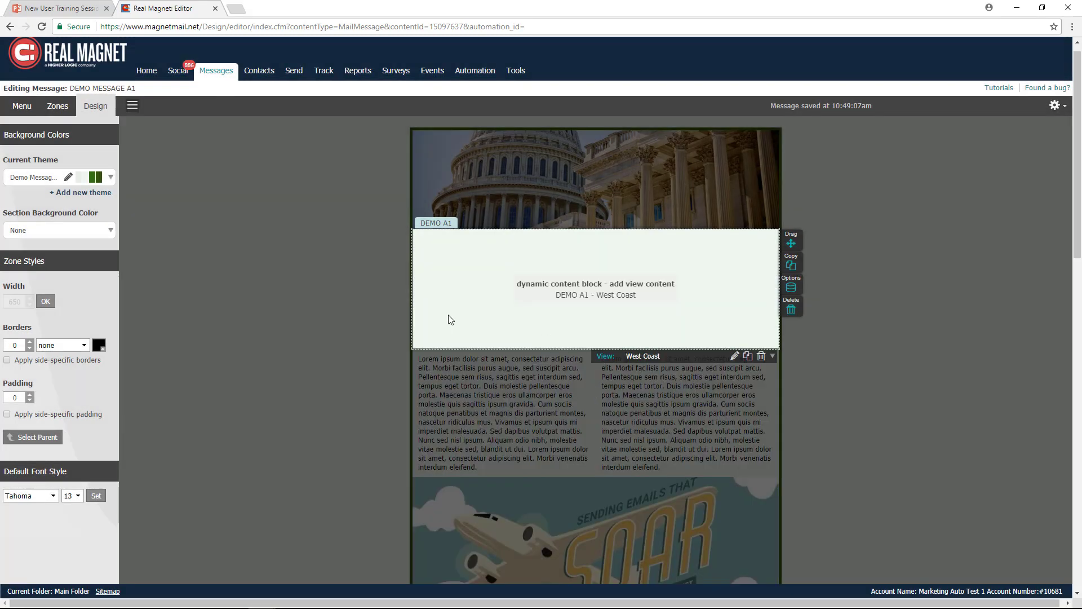
- Add a WYSIWYG zone to the West Coast view and delete its placeholder text
{"action": "left_click", "coordinate": [54, 109]}
{"action": "left_click_drag", "start_coordinate": [54, 198], "coordinate": [517, 269]}
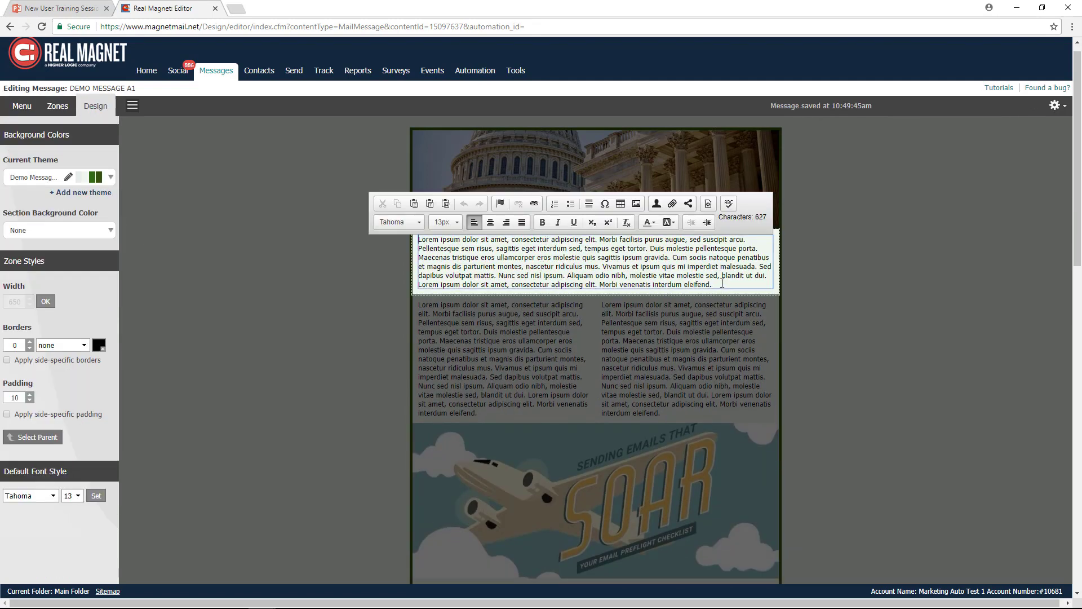
{"action": "left_click_drag", "start_coordinate": [722, 283], "coordinate": [419, 241]}
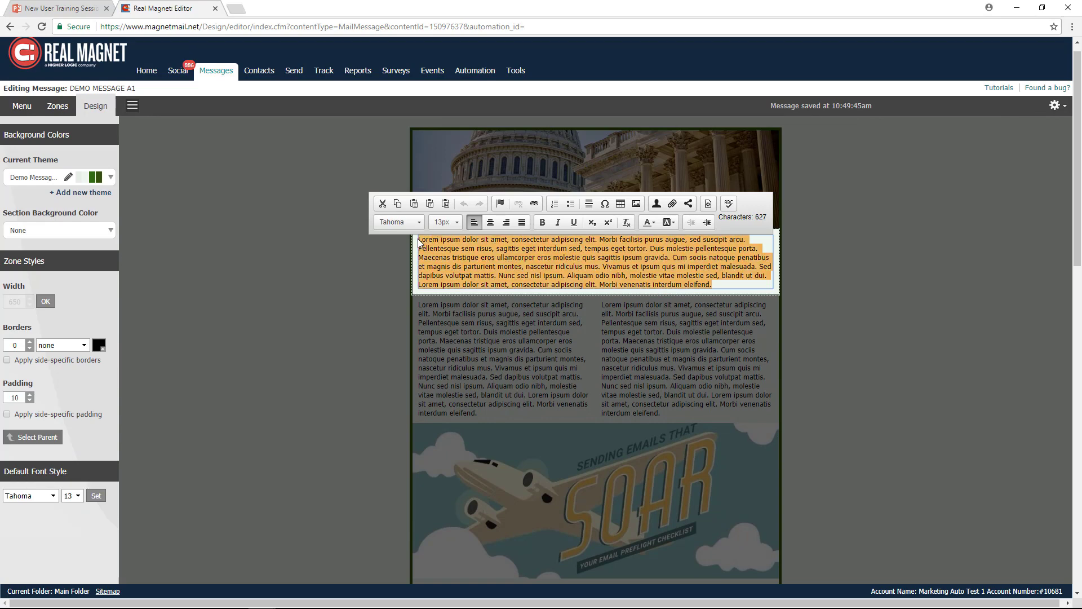
{"action": "key", "text": "Delete"}
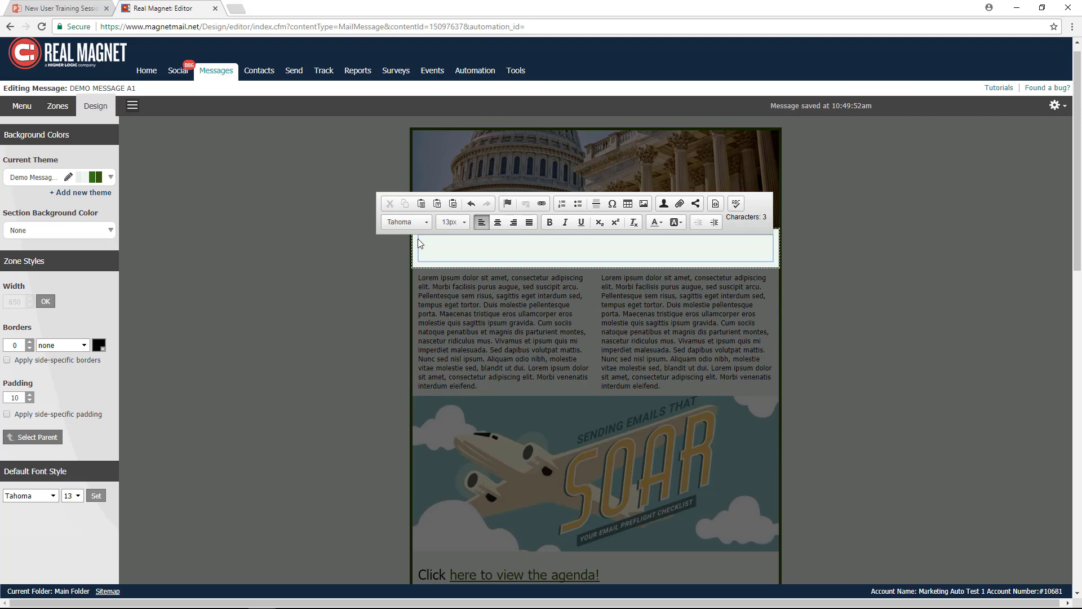
- Enter "This is what people will see if the state is CA or WA" as the West Coast view's text
{"action": "type", "text": "This is wha"}
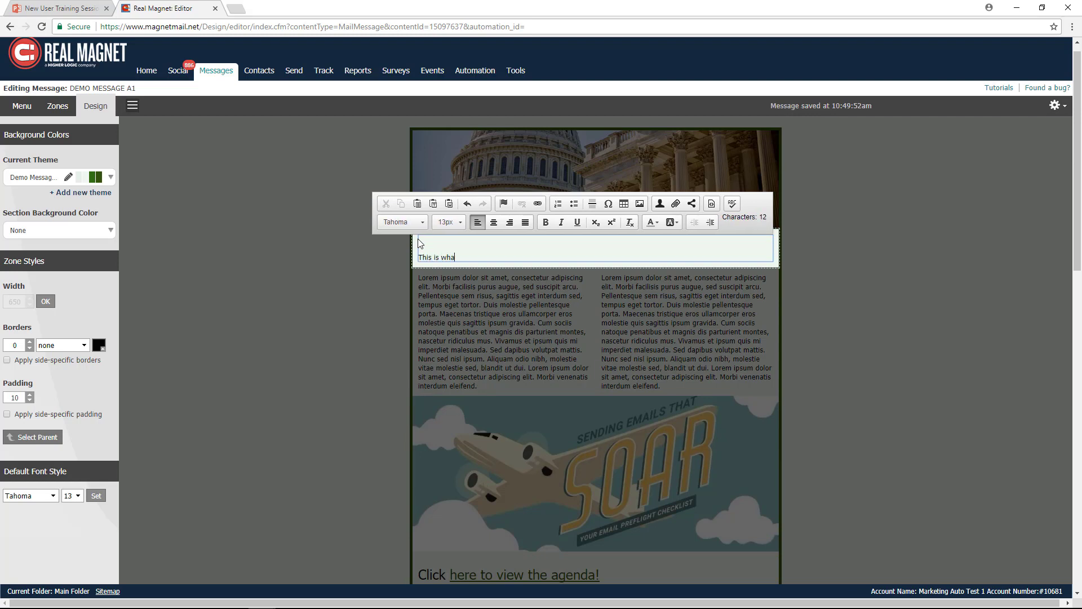
{"action": "type", "text": "t peol"}
{"action": "type", "text": "ple will see i"}
{"action": "type", "text": "f the st"}
{"action": "type", "text": "ate is CA "}
{"action": "type", "text": "or WA"}
{"action": "key", "text": "Return"}
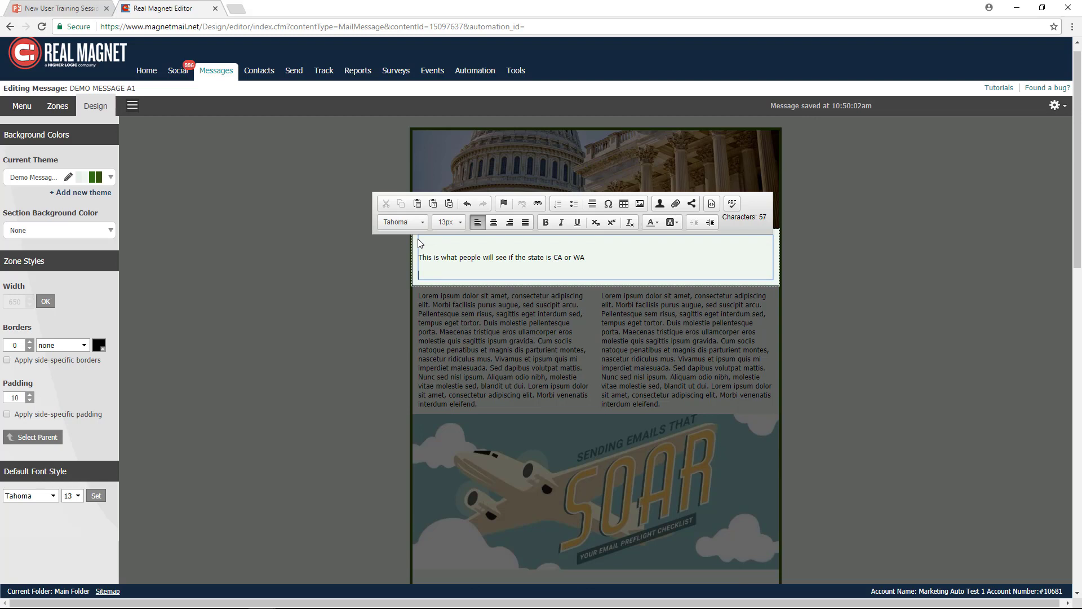
- Set the font size of the West Coast view's text to 20
{"action": "left_click_drag", "start_coordinate": [583, 264], "coordinate": [418, 259]}
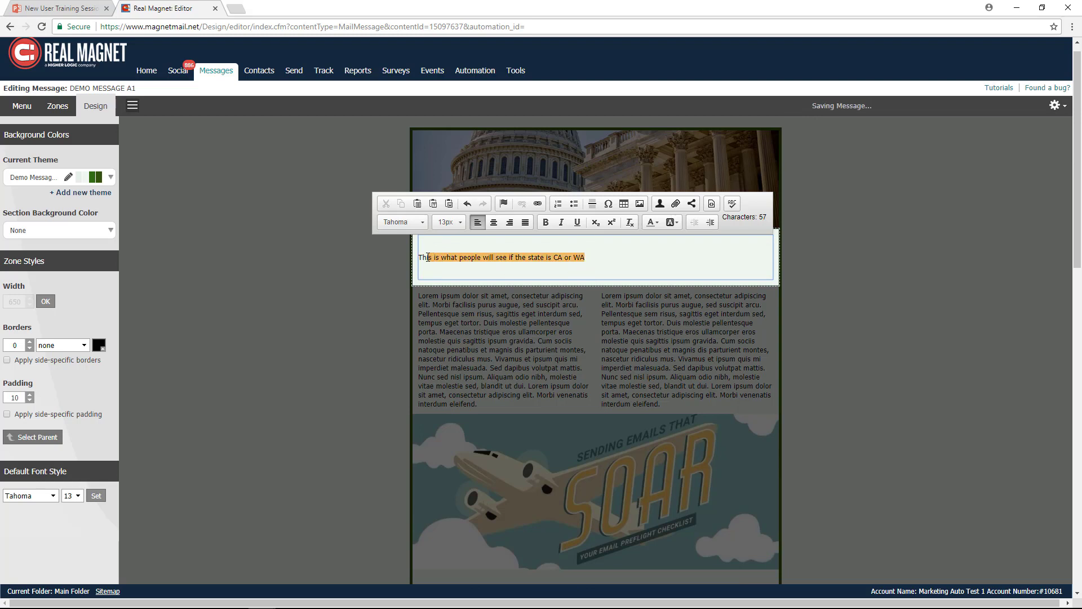
{"action": "left_click", "coordinate": [449, 222]}
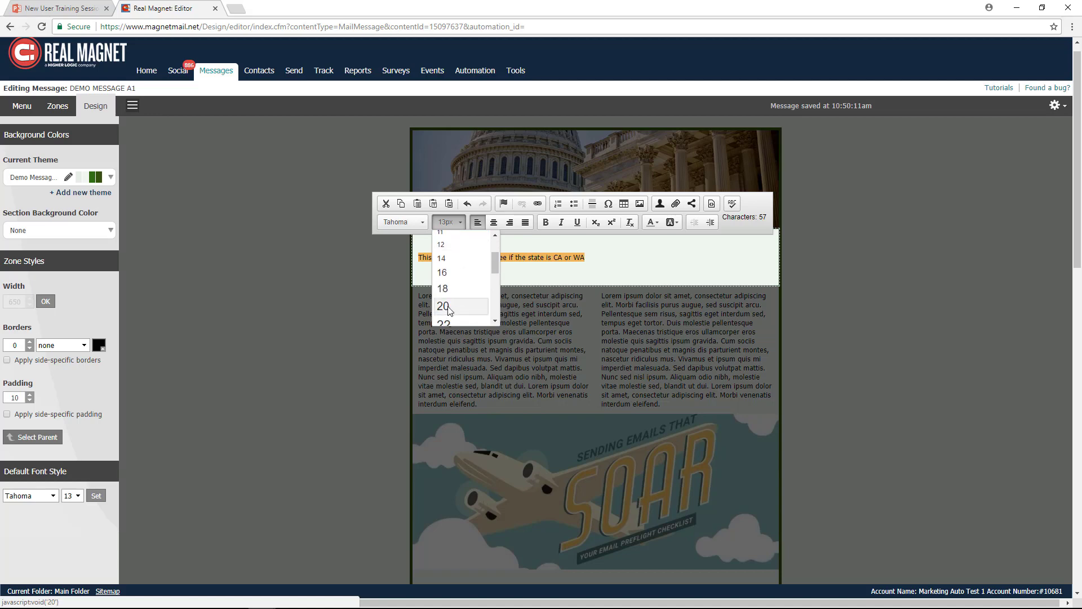
{"action": "left_click", "coordinate": [448, 309]}
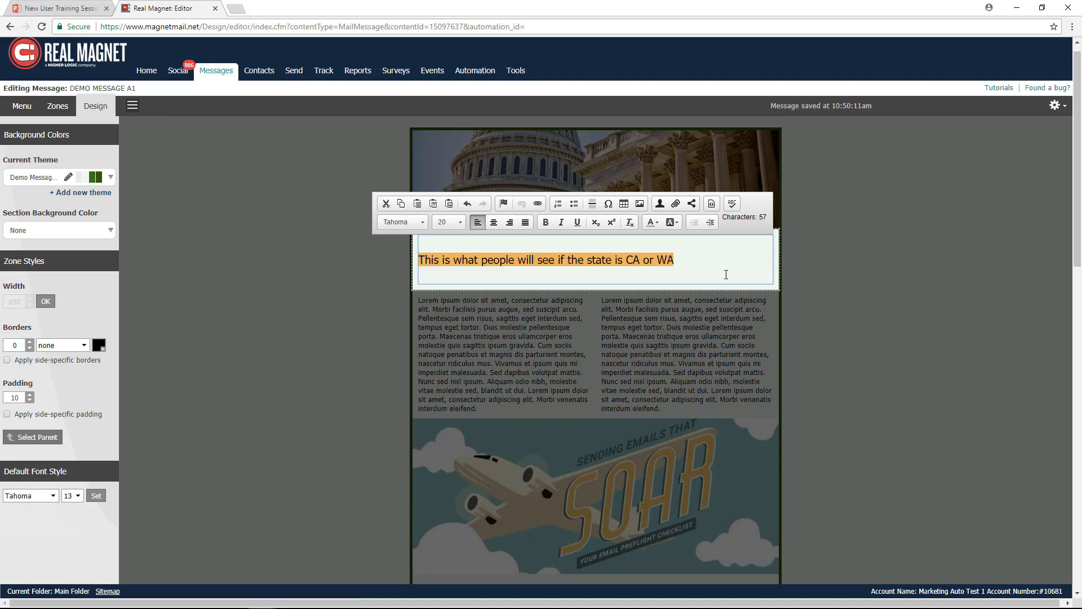
{"action": "left_click", "coordinate": [838, 272]}
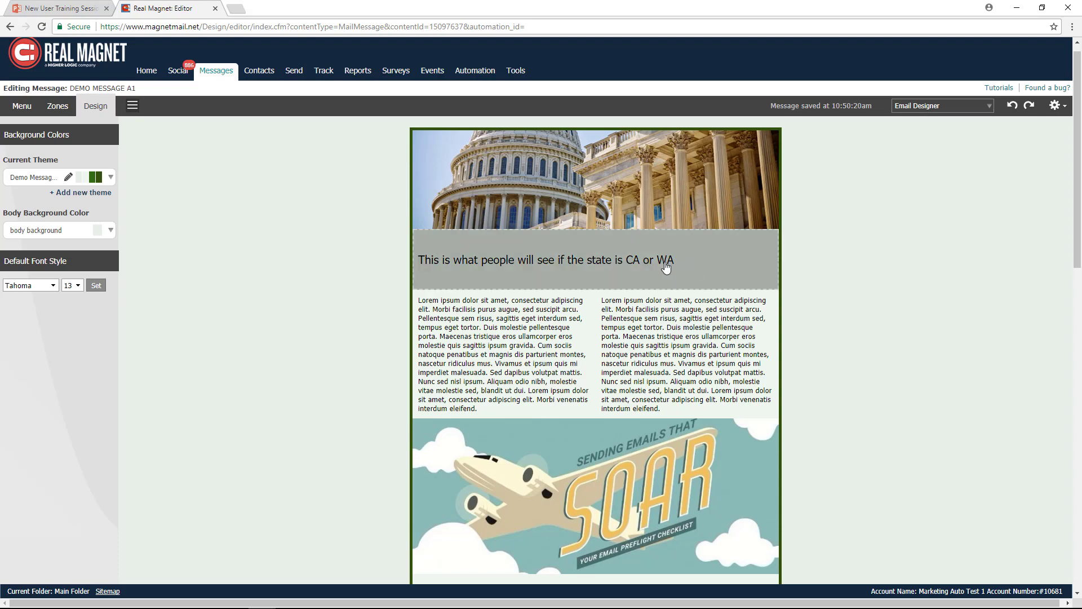
- Add a view named East Coast to the DEMO A1 block, displayed when State is NY
{"action": "left_click", "coordinate": [666, 268]}
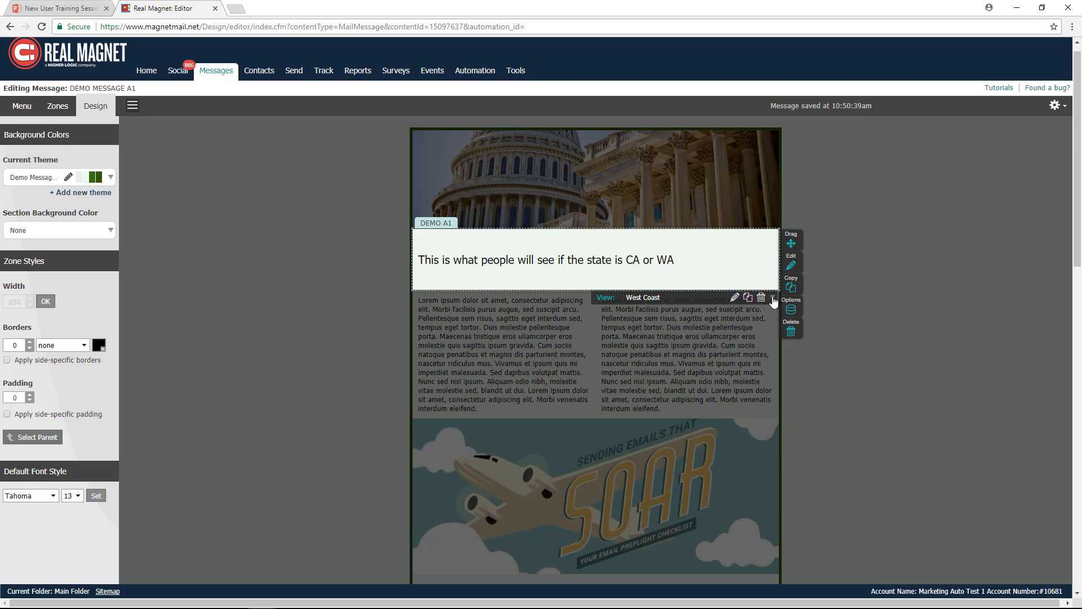
{"action": "left_click", "coordinate": [773, 299]}
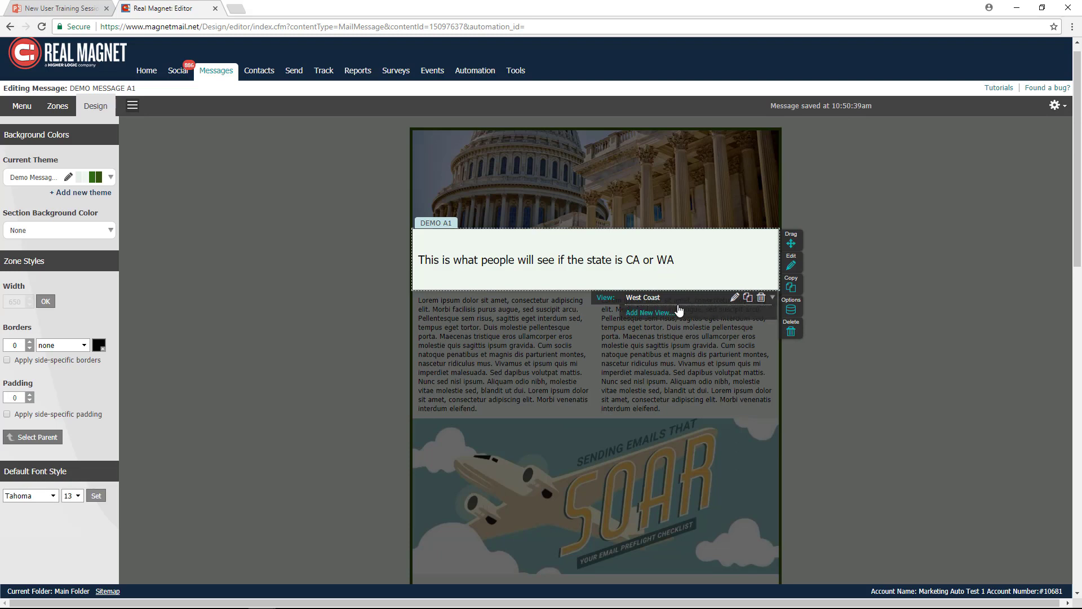
{"action": "left_click", "coordinate": [649, 313]}
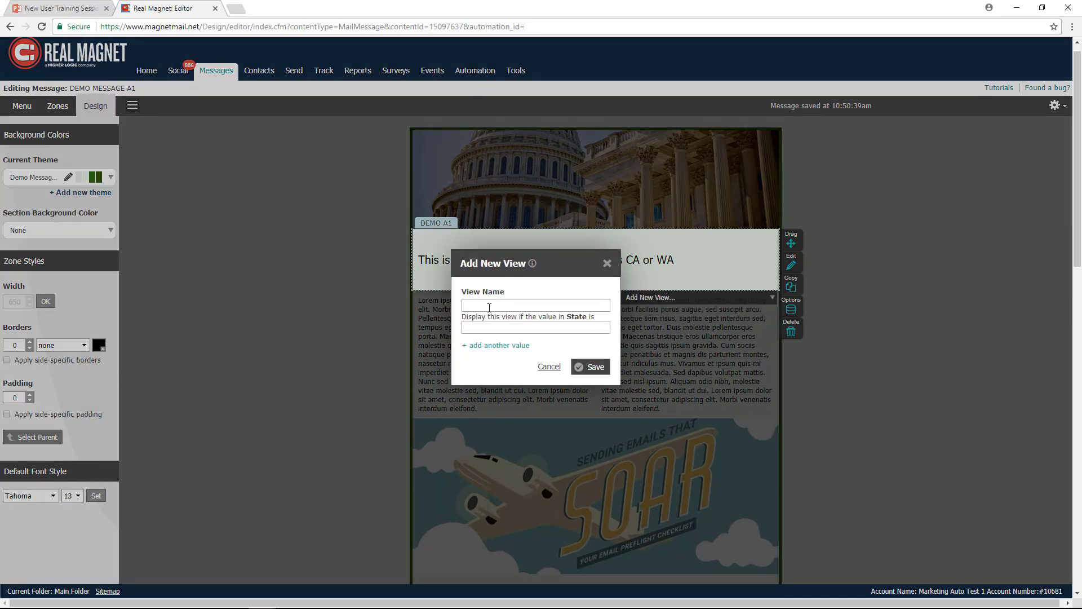
{"action": "type", "text": "East Coast"}
{"action": "left_click", "coordinate": [505, 326]}
{"action": "type", "text": "NY"}
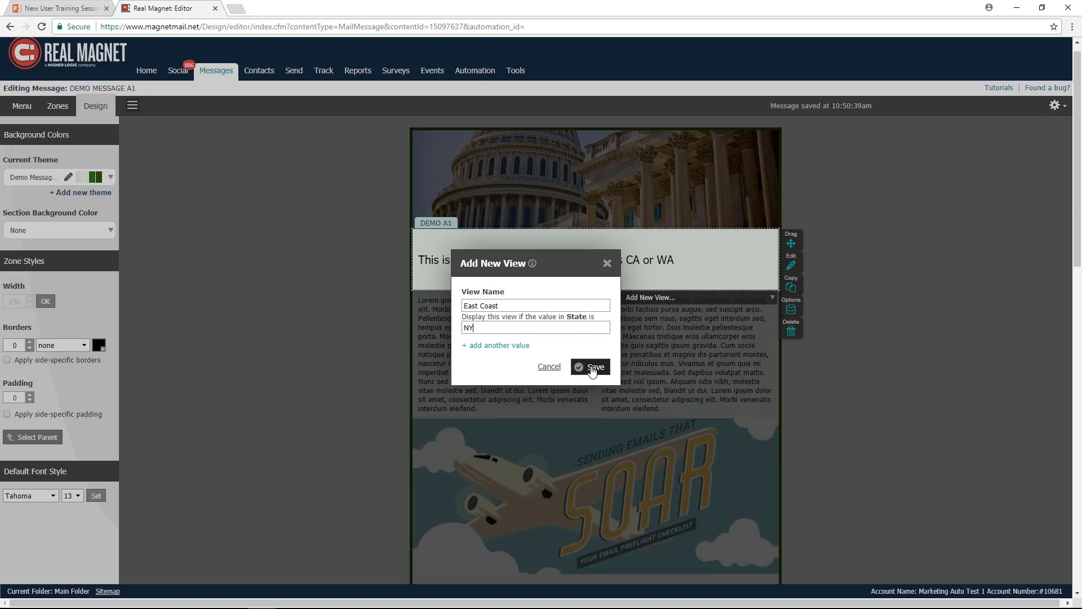
{"action": "left_click", "coordinate": [592, 367]}
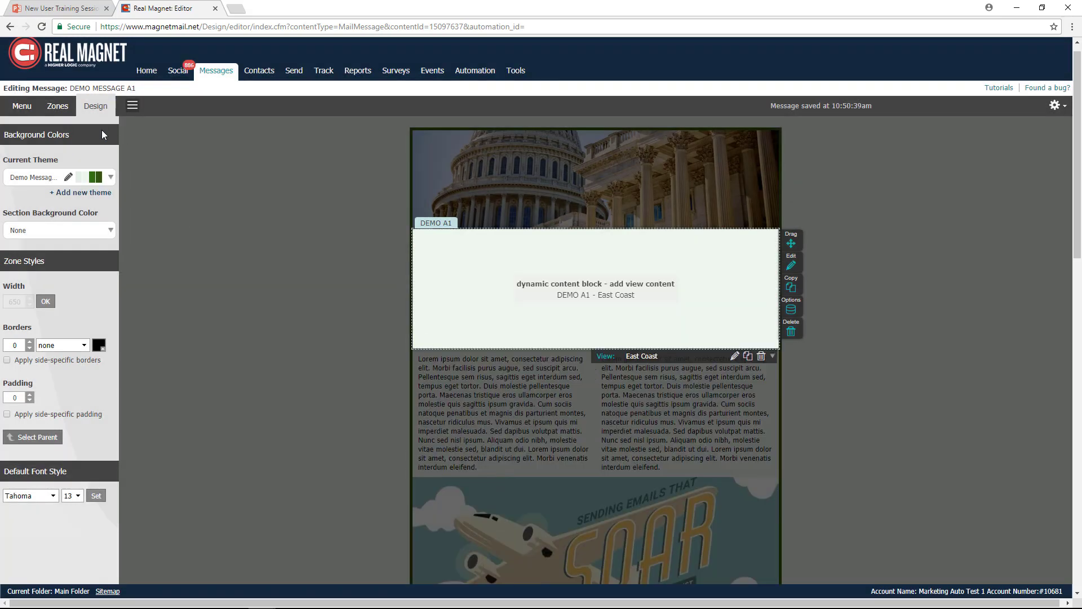
- Add a WYSIWYG zone to the East Coast view and delete its placeholder text
{"action": "left_click", "coordinate": [56, 107]}
{"action": "left_click_drag", "start_coordinate": [52, 194], "coordinate": [526, 265]}
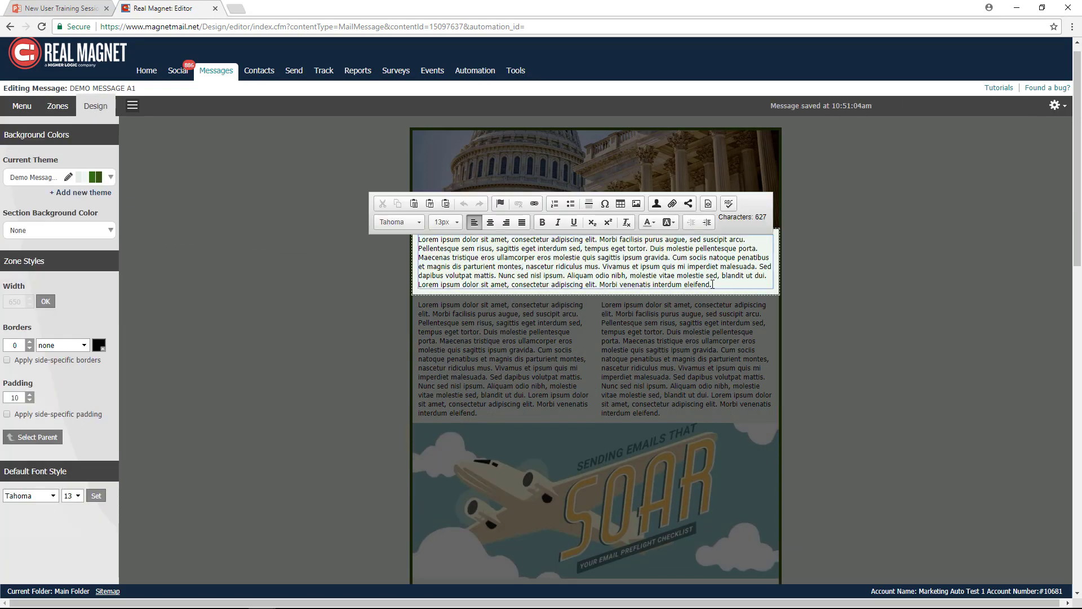
{"action": "left_click_drag", "start_coordinate": [713, 284], "coordinate": [398, 243]}
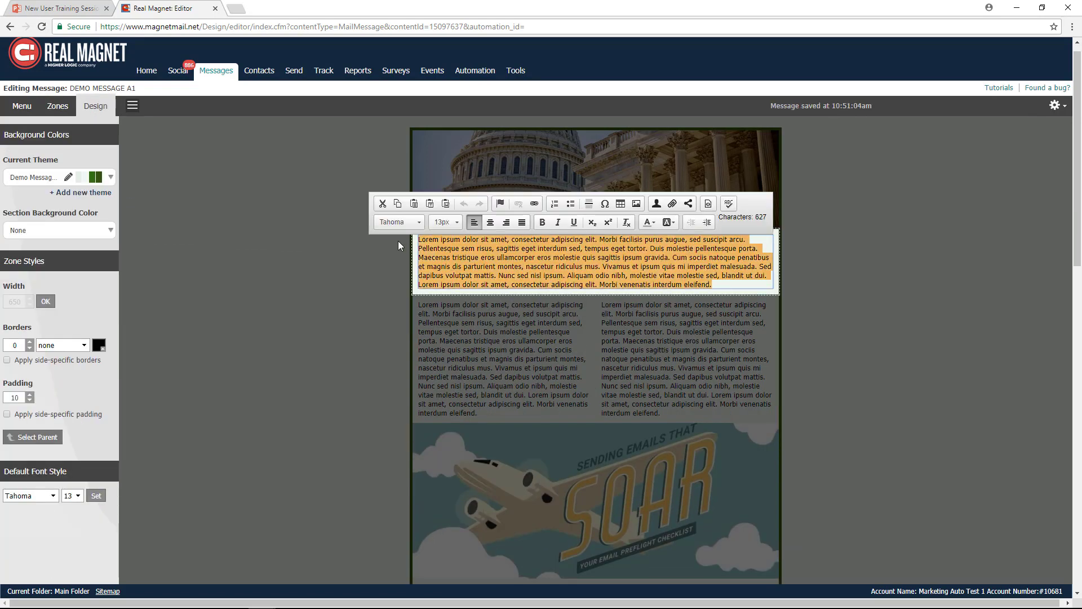
{"action": "key", "text": "Delete"}
- Enter "This is what people will see with NY in the state" as the East Coast view's text
{"action": "type", "text": "This i"}
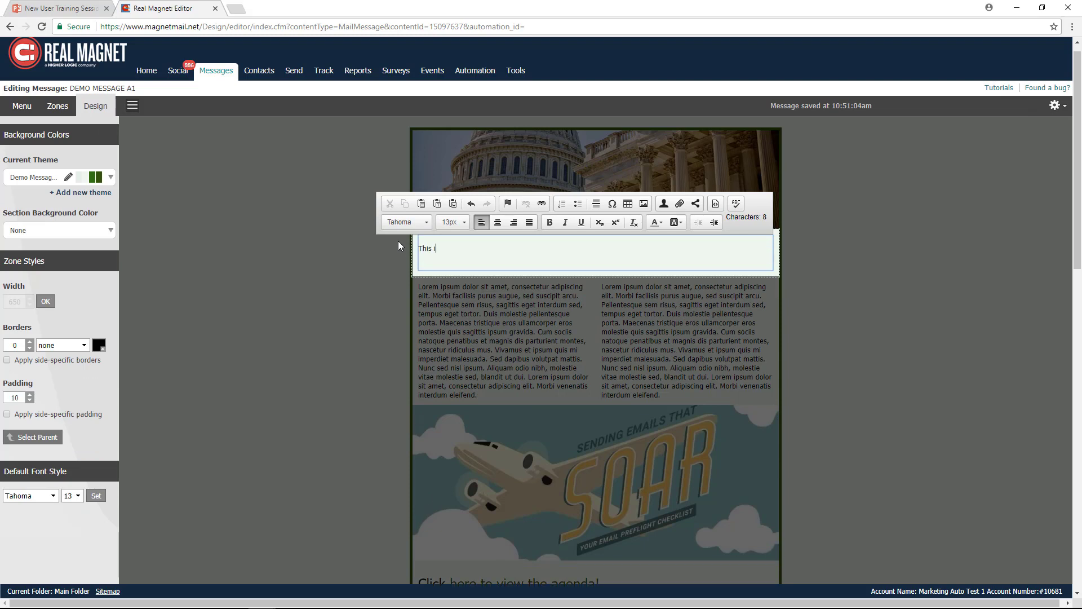
{"action": "type", "text": "s what pe"}
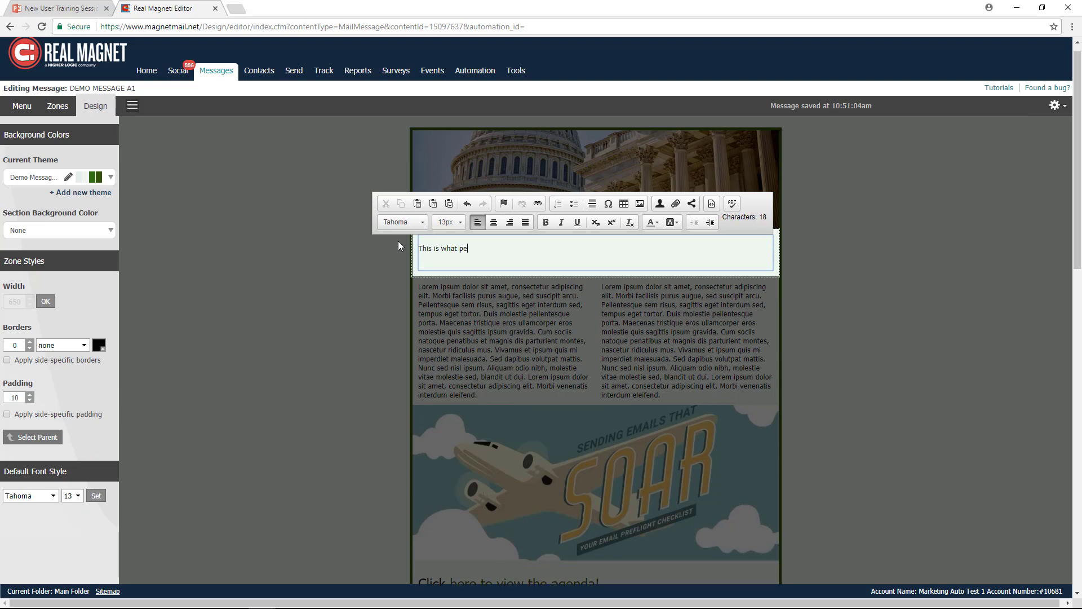
{"action": "type", "text": "ople will see with NY in the state"}
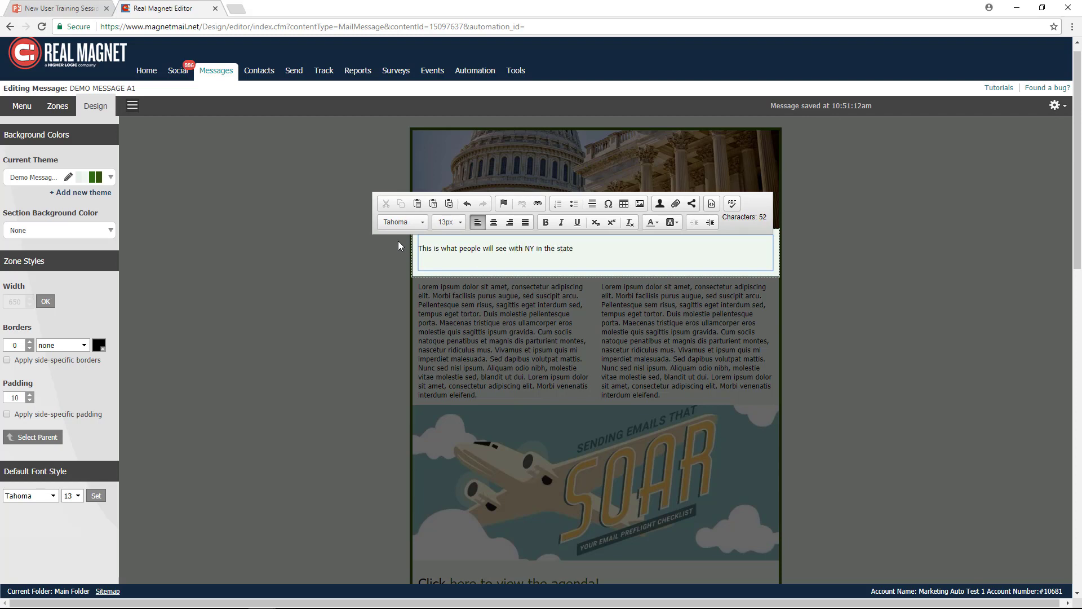
- Set the font size of the East Coast view's text to 20
{"action": "left_click_drag", "start_coordinate": [572, 249], "coordinate": [418, 249]}
{"action": "left_click", "coordinate": [463, 226]}
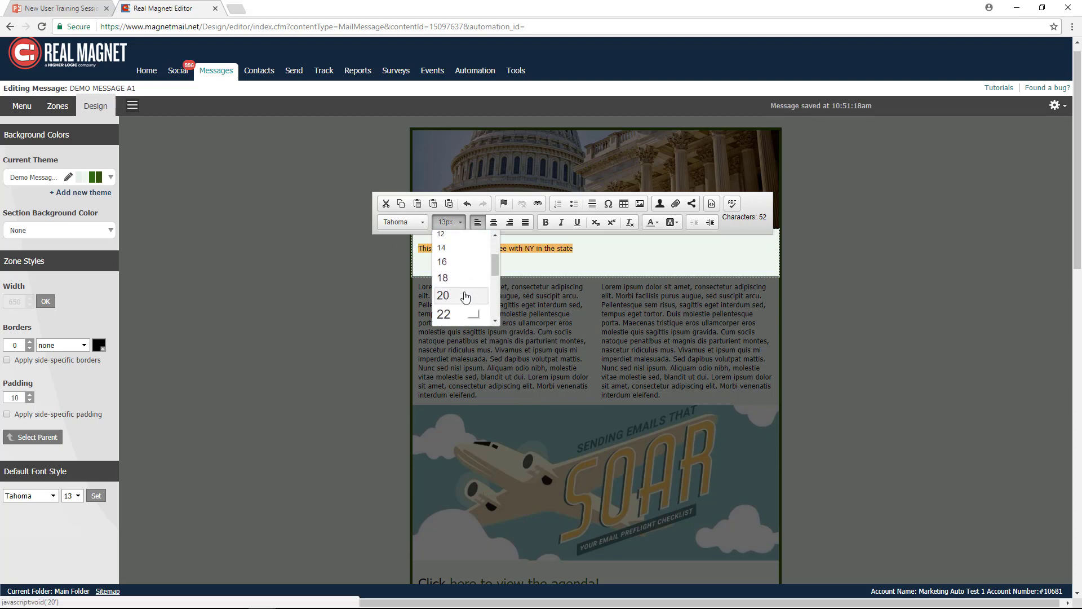
{"action": "left_click", "coordinate": [451, 297]}
{"action": "left_click", "coordinate": [817, 276]}
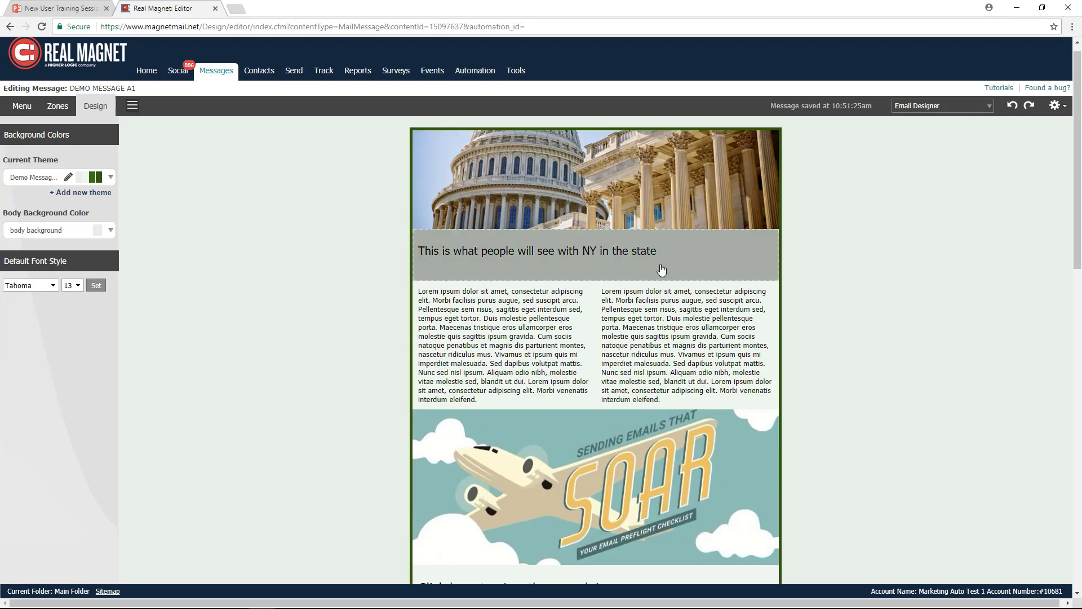
- Compare the DEMO A1 block's two views by showing West Coast and returning to East Coast
{"action": "left_click", "coordinate": [662, 270]}
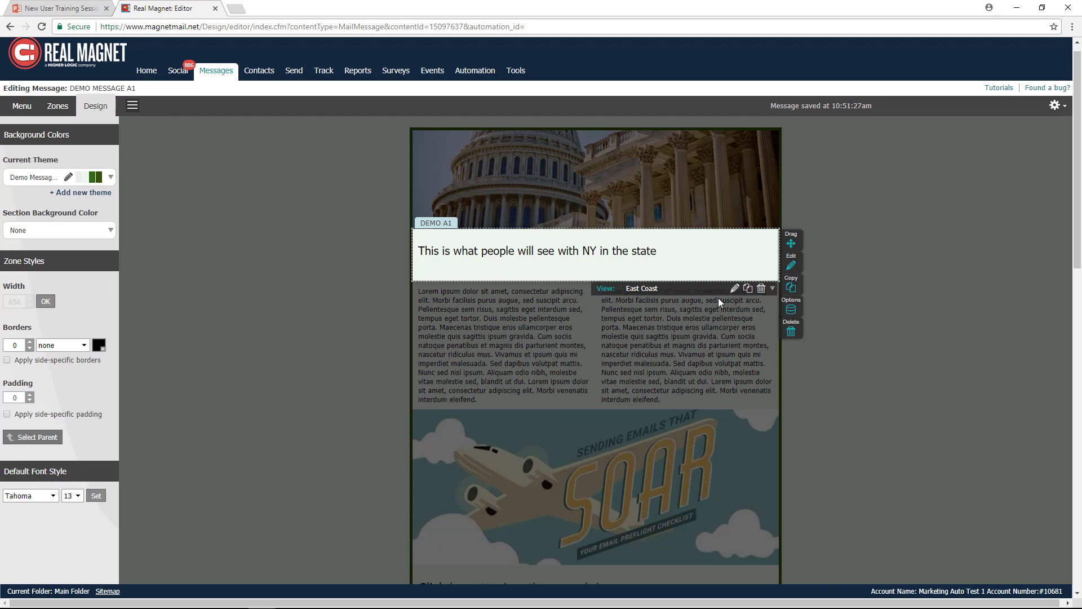
{"action": "left_click", "coordinate": [772, 288]}
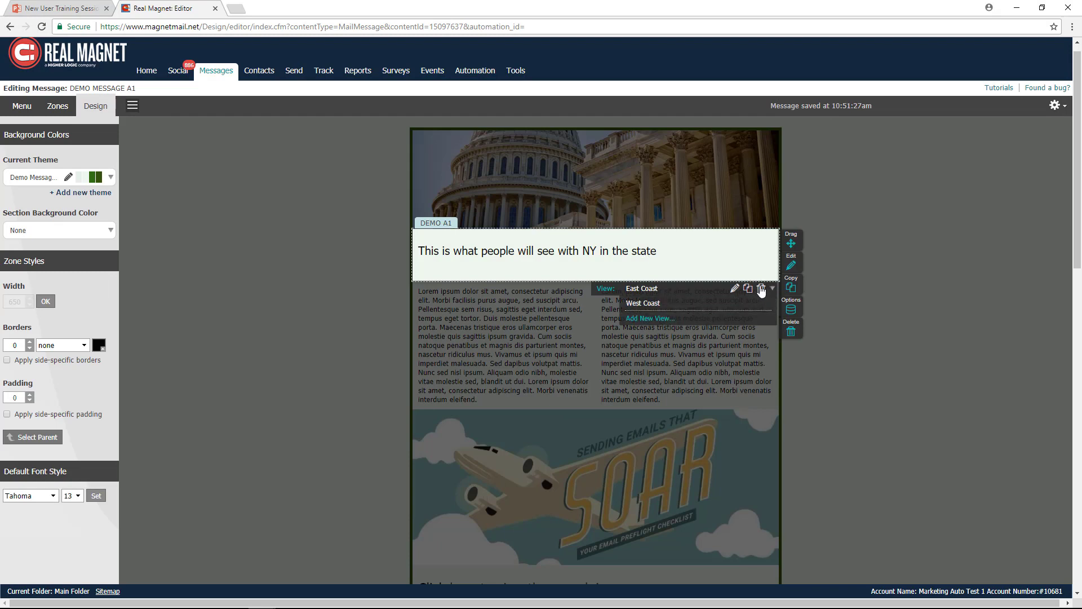
{"action": "left_click", "coordinate": [648, 304]}
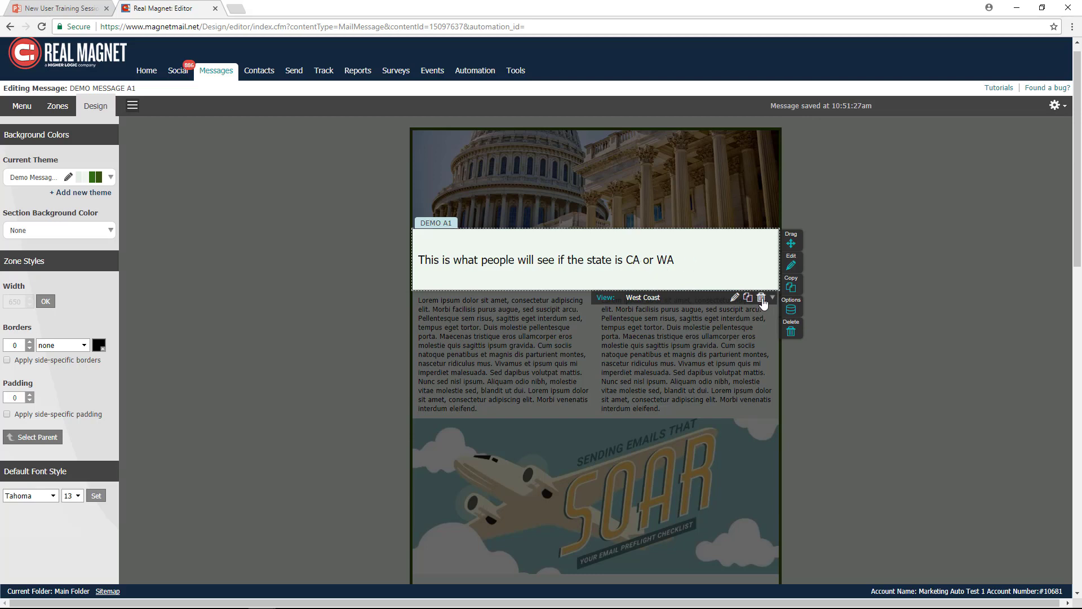
{"action": "left_click", "coordinate": [772, 299]}
{"action": "left_click", "coordinate": [648, 311]}
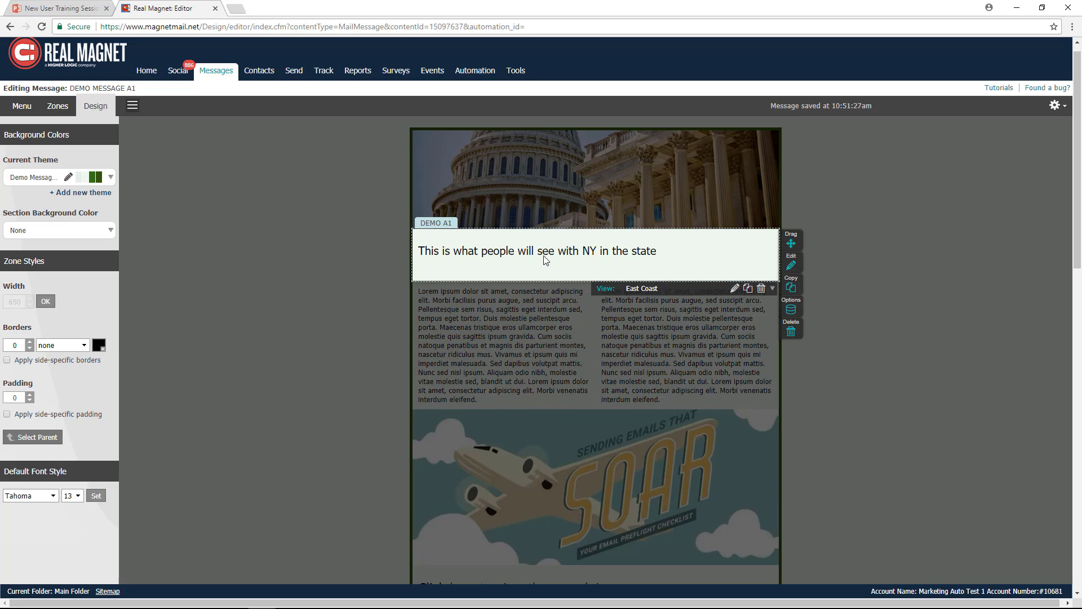
{"action": "left_click", "coordinate": [331, 271]}
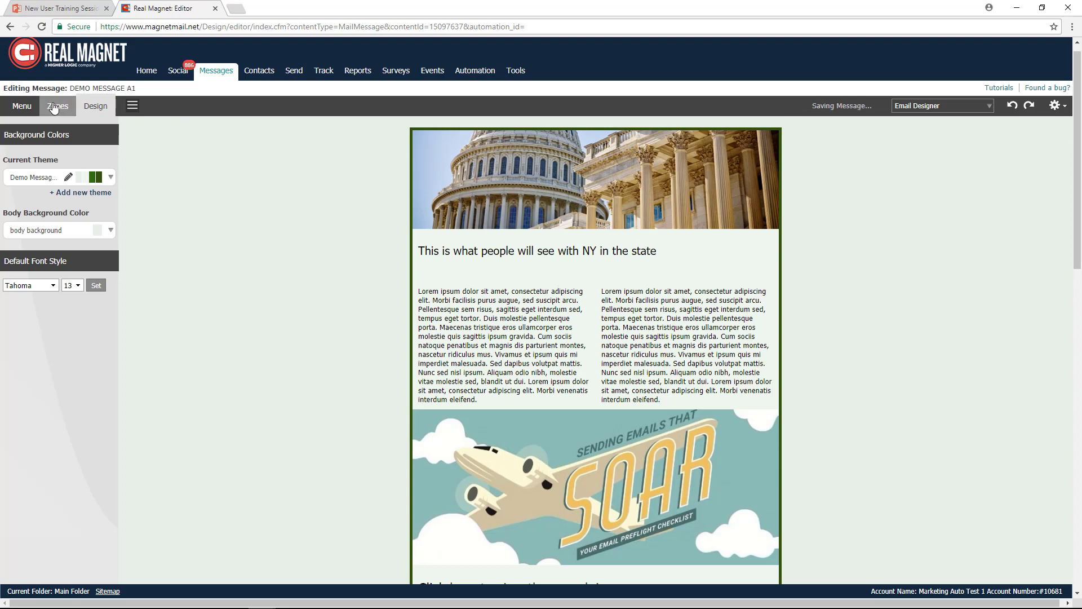
- Add a Social Sharing zone above the header image, using the plain black Twitter, Facebook and LinkedIn icons with dividers
{"action": "left_click", "coordinate": [55, 108]}
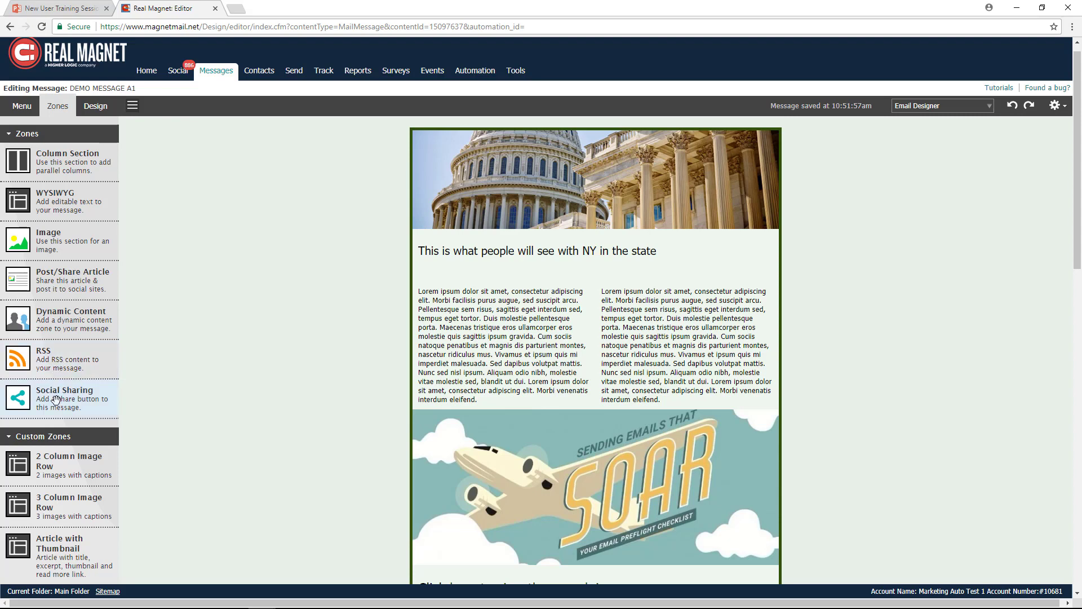
{"action": "left_click_drag", "start_coordinate": [55, 399], "coordinate": [586, 126]}
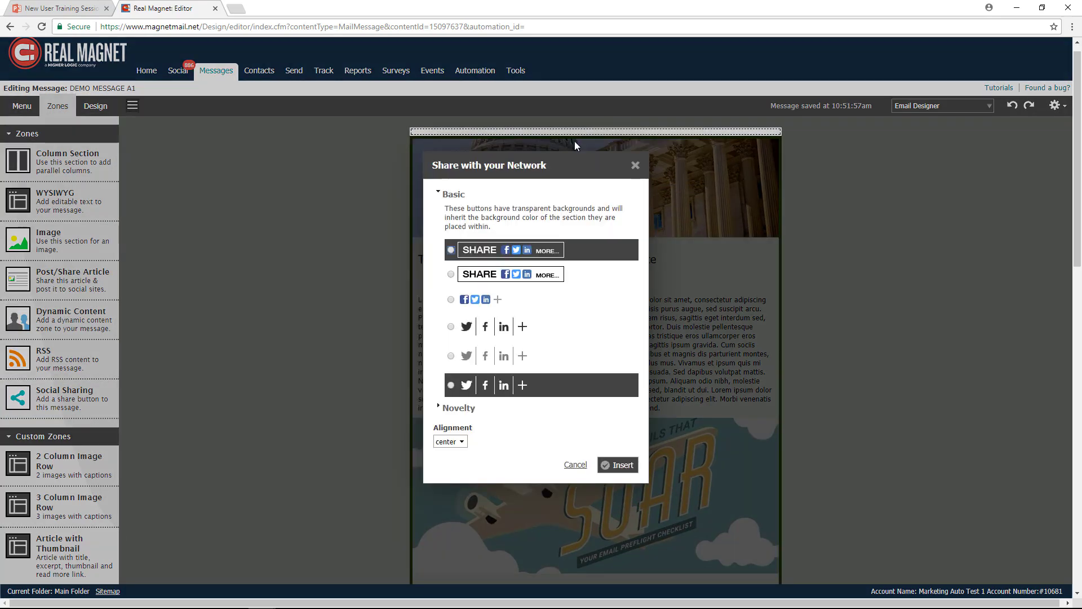
{"action": "left_click", "coordinate": [451, 327]}
{"action": "left_click", "coordinate": [620, 467]}
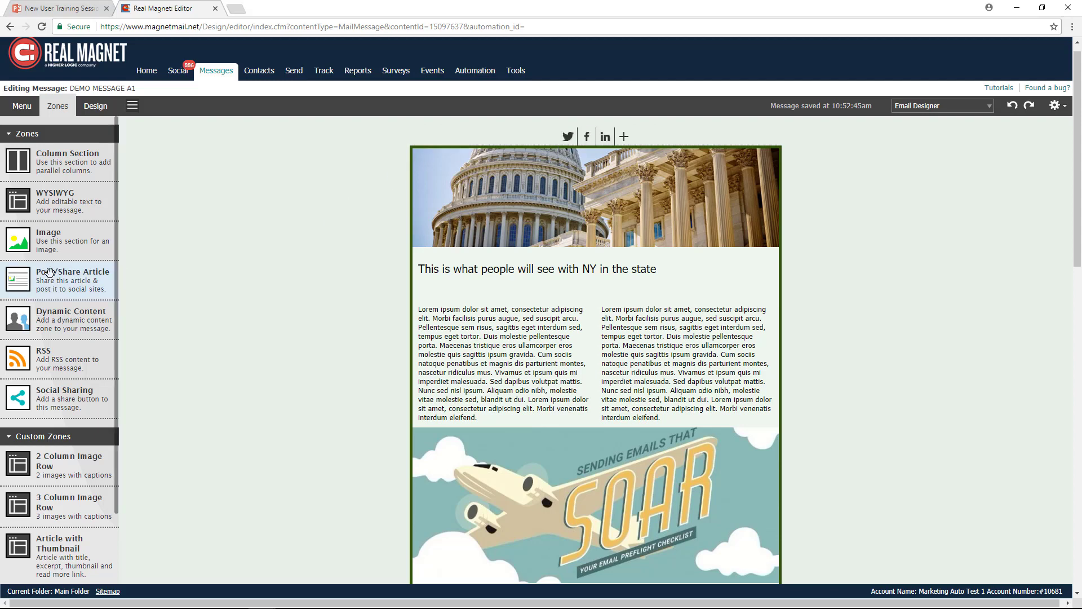
- Add a Button custom zone between the two-column text section and the SOAR image
{"action": "scroll", "coordinate": [64, 257], "scroll_direction": "down", "scroll_amount": 3}
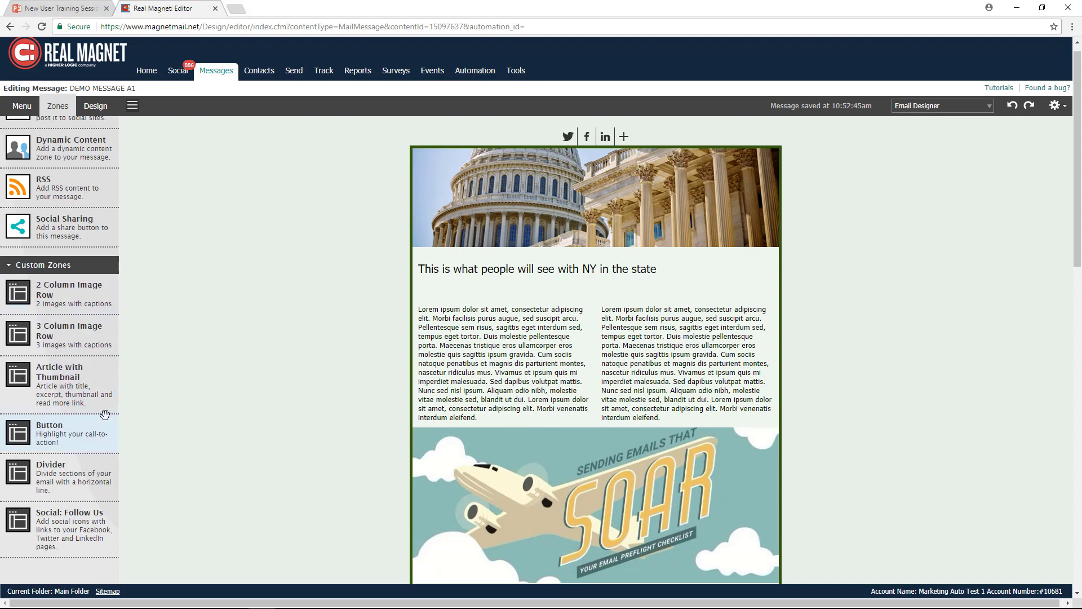
{"action": "left_click_drag", "start_coordinate": [380, 343], "coordinate": [612, 458]}
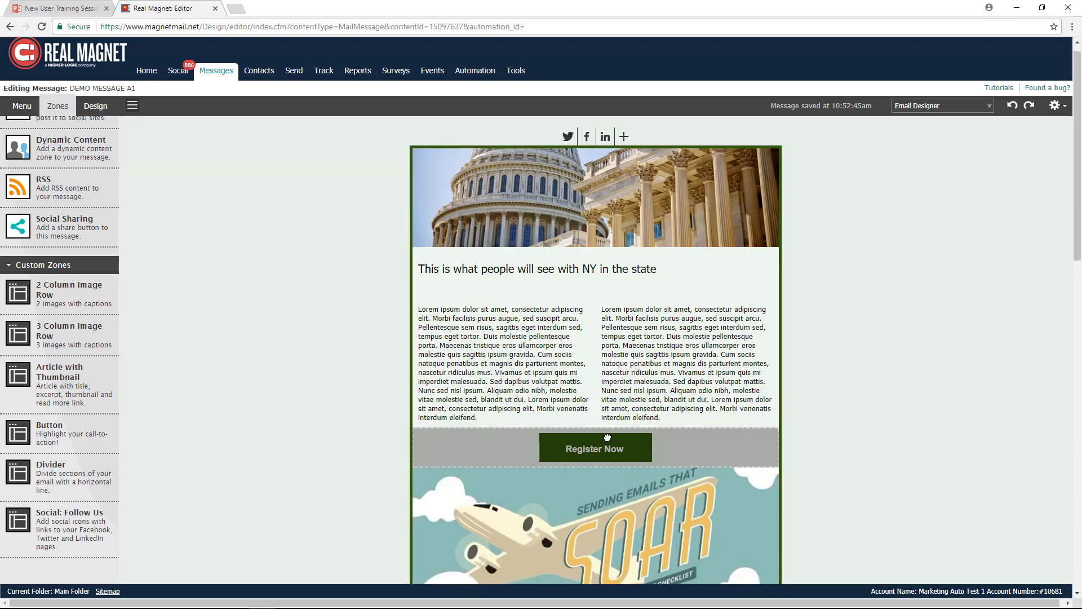
{"action": "scroll", "coordinate": [867, 416], "scroll_direction": "down", "scroll_amount": 2}
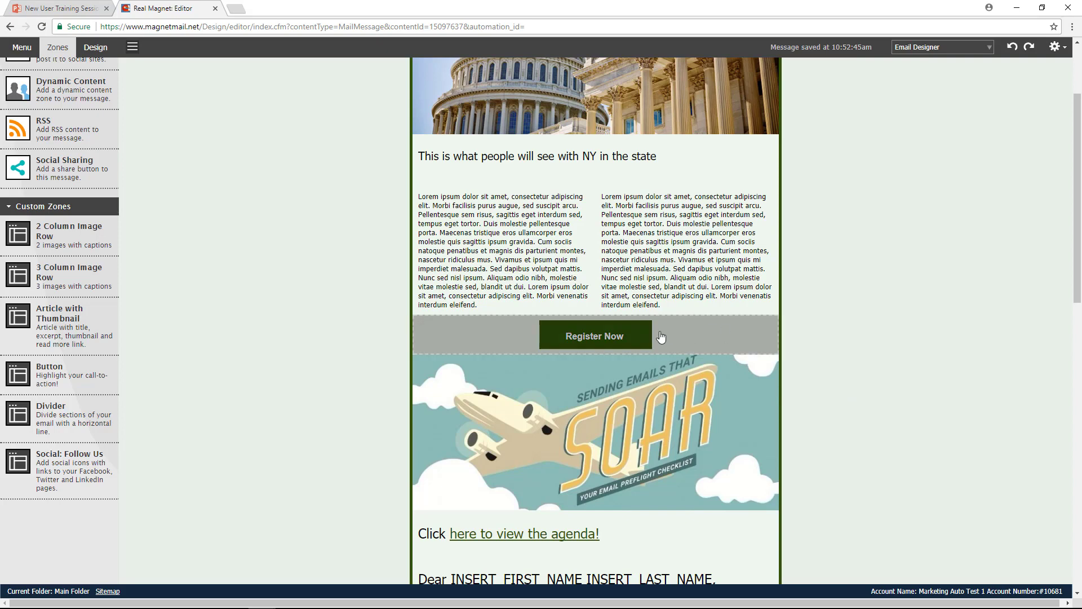
{"action": "scroll", "coordinate": [303, 312], "scroll_direction": "up", "scroll_amount": 2}
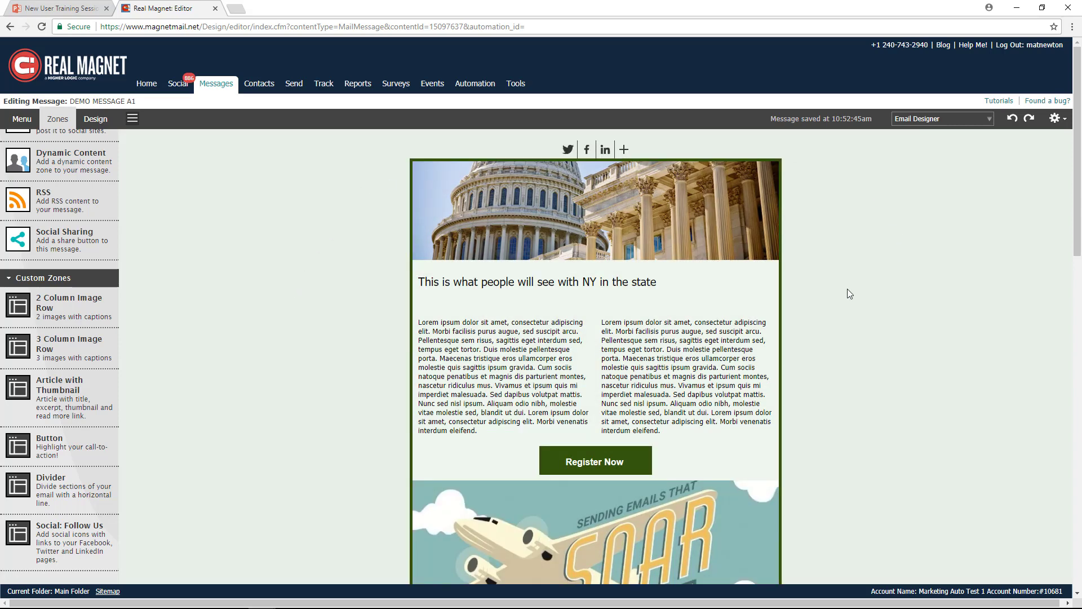
- Review and save the message's Text Version, and return to the Email Designer
{"action": "left_click", "coordinate": [946, 120]}
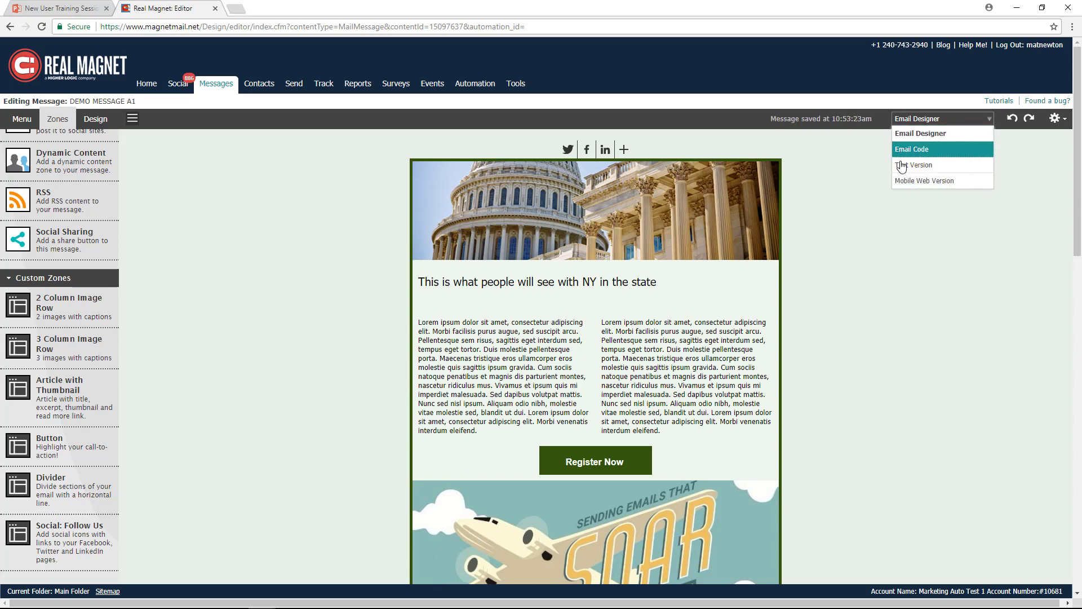
{"action": "left_click", "coordinate": [928, 168]}
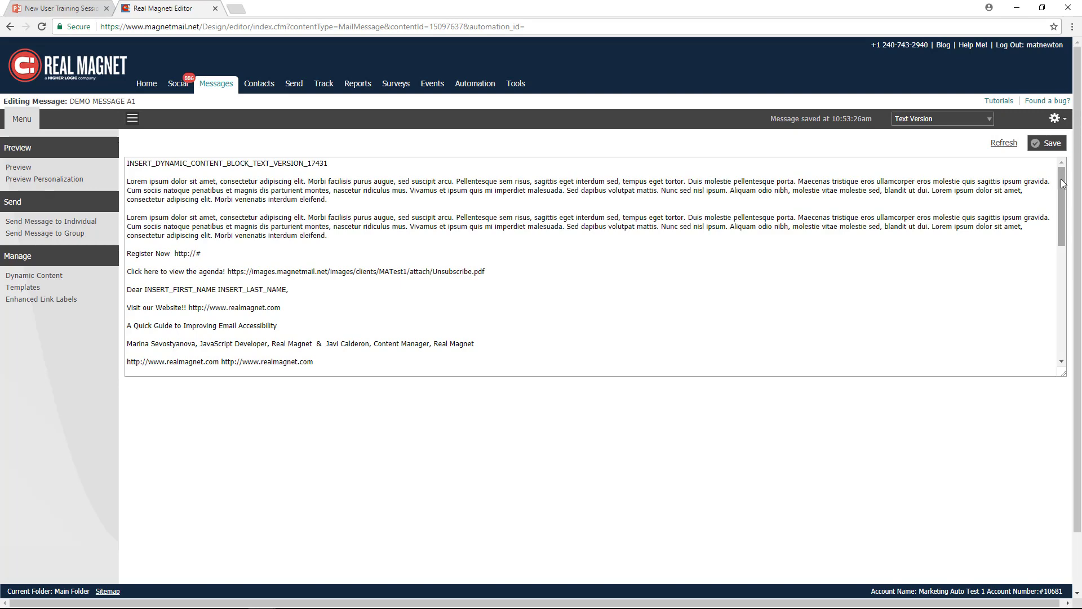
{"action": "left_click_drag", "start_coordinate": [1063, 186], "coordinate": [1058, 163]}
{"action": "left_click", "coordinate": [1055, 147]}
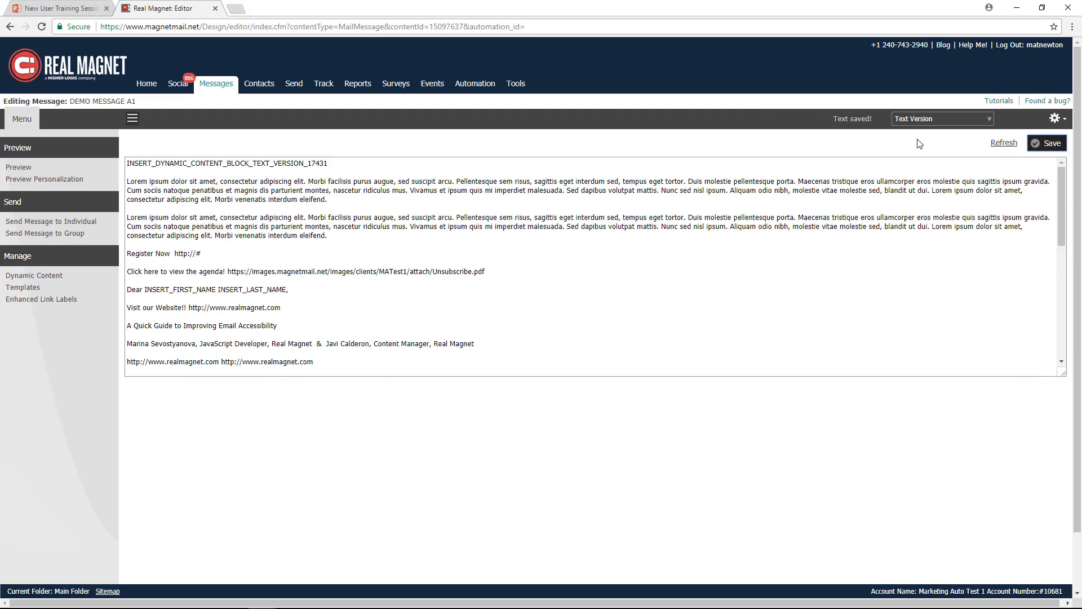
{"action": "left_click", "coordinate": [916, 118]}
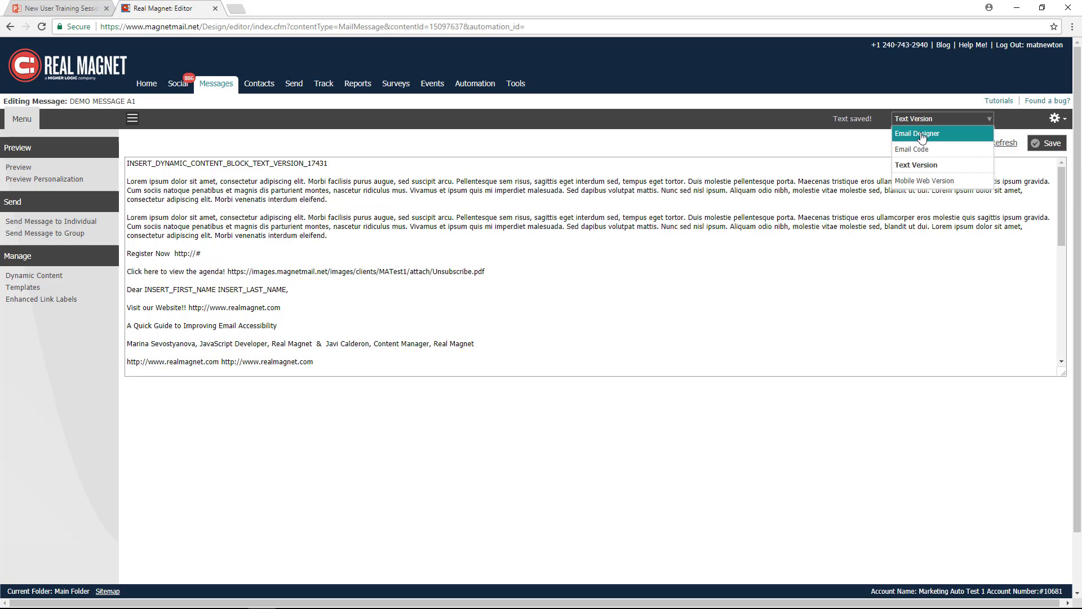
{"action": "left_click", "coordinate": [921, 134]}
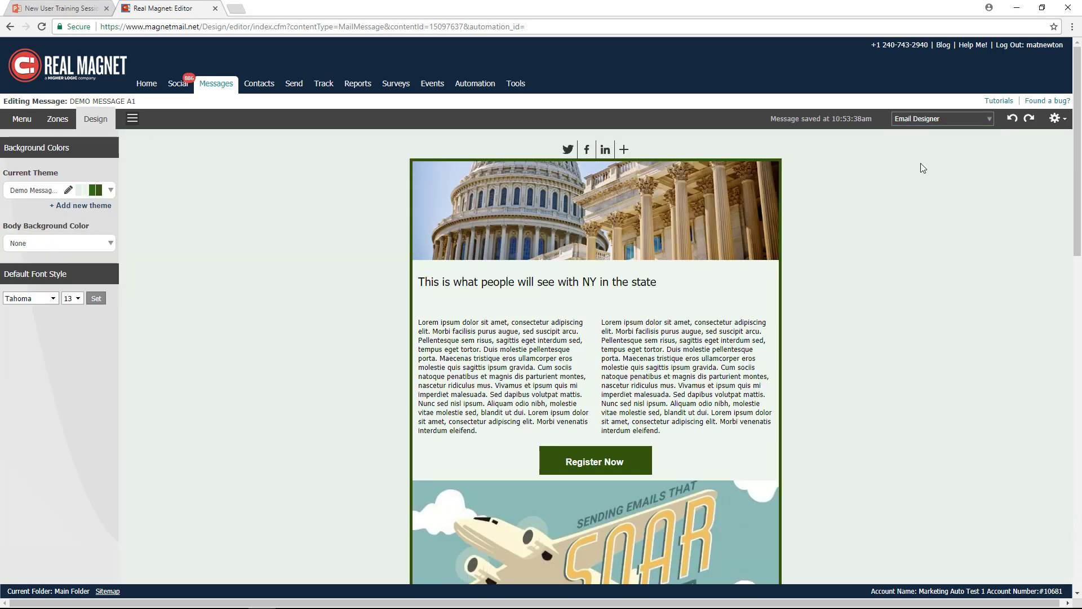
- Refresh the message's Text Version with the content of the HTML version, save it, and return to the Email Designer
{"action": "left_click", "coordinate": [951, 119]}
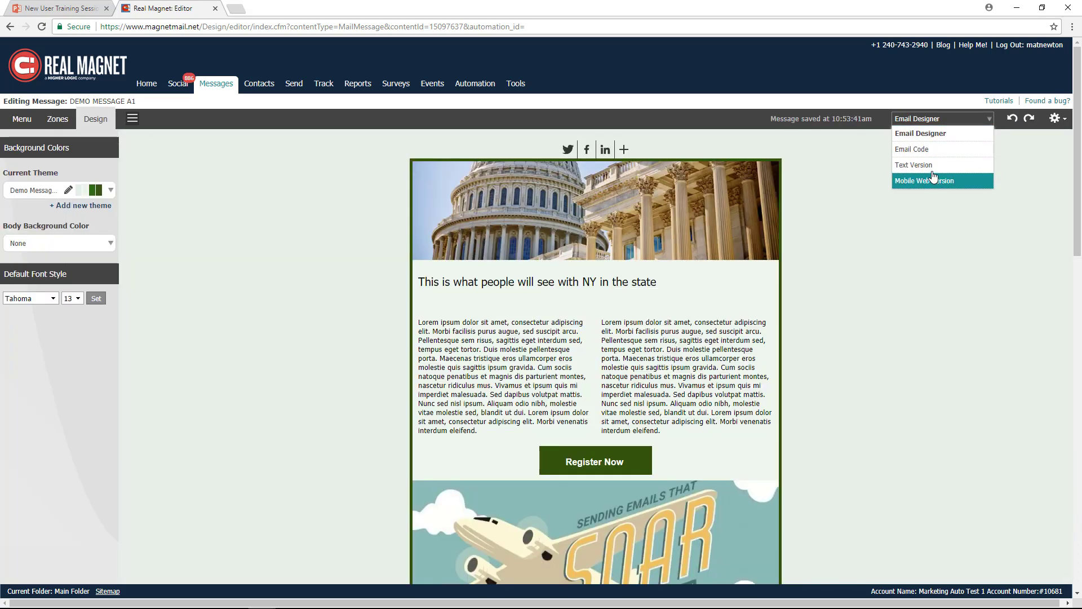
{"action": "left_click", "coordinate": [933, 164]}
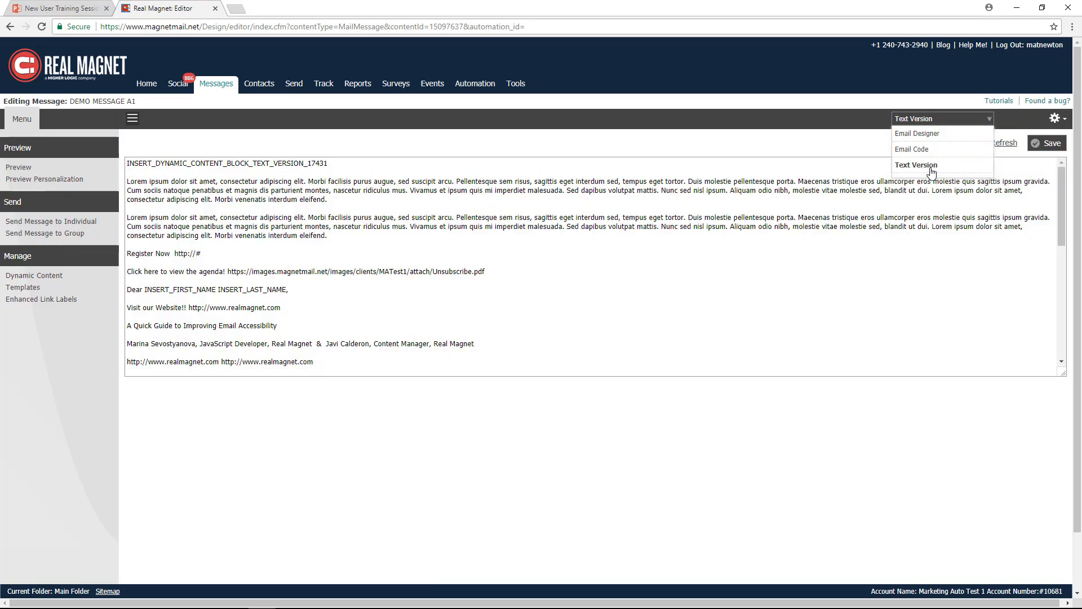
{"action": "left_click", "coordinate": [1001, 143]}
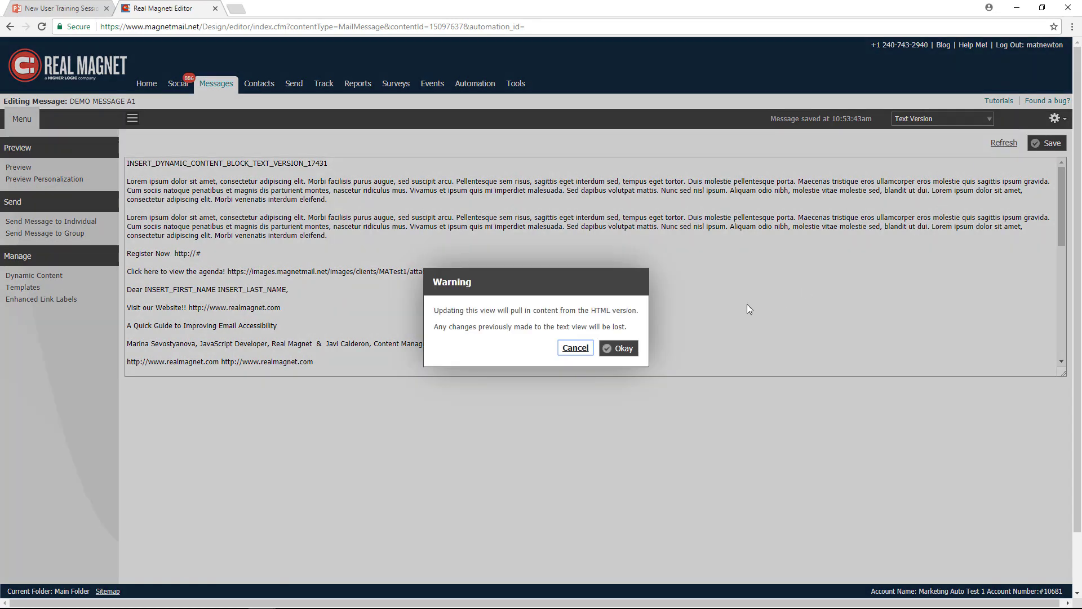
{"action": "left_click", "coordinate": [622, 349]}
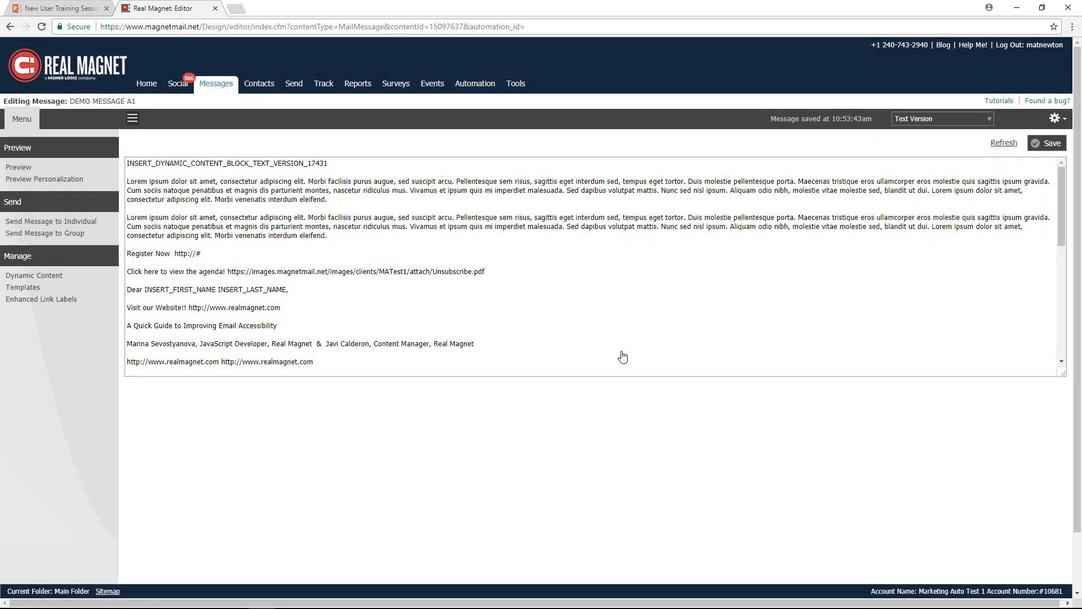
{"action": "left_click", "coordinate": [1049, 144]}
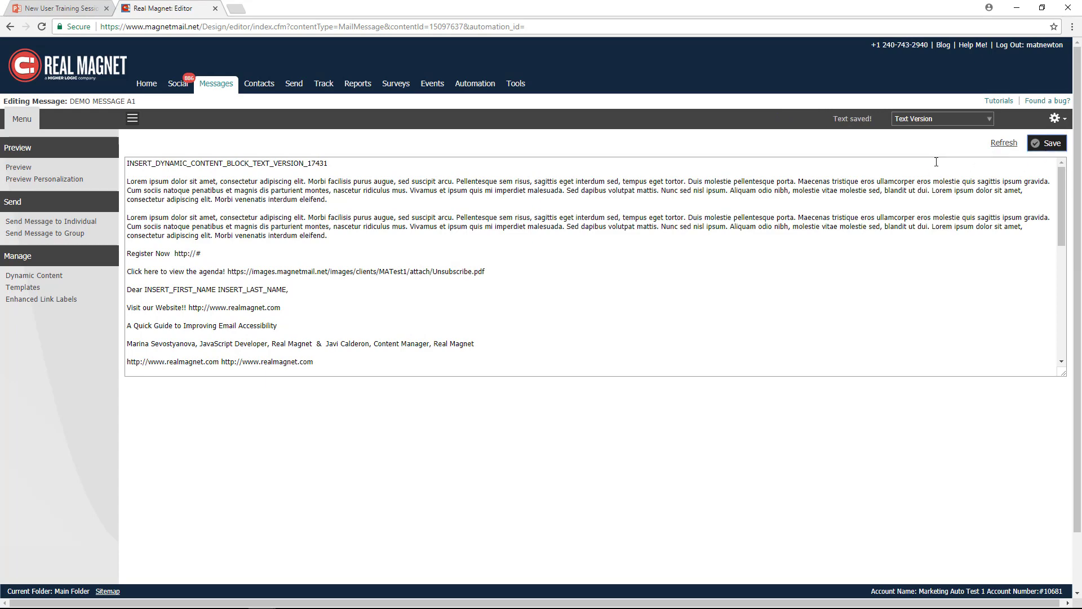
{"action": "left_click", "coordinate": [931, 120]}
{"action": "left_click", "coordinate": [930, 134]}
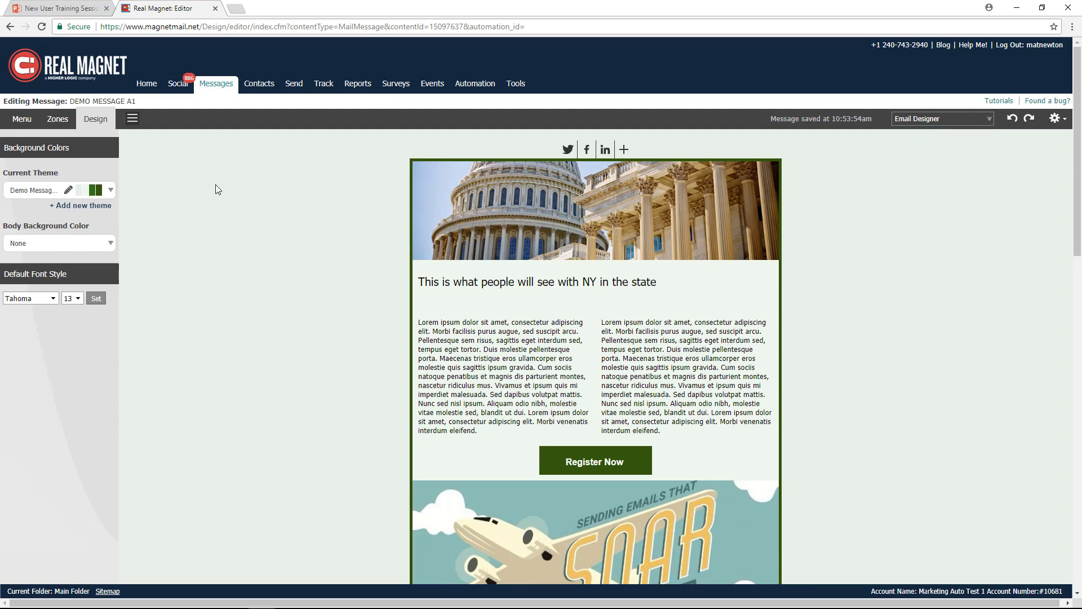
- Preview DEMO MESSAGE A1 down to the agenda and website links, close the preview, and check the editor's last-saved status
{"action": "left_click", "coordinate": [21, 120]}
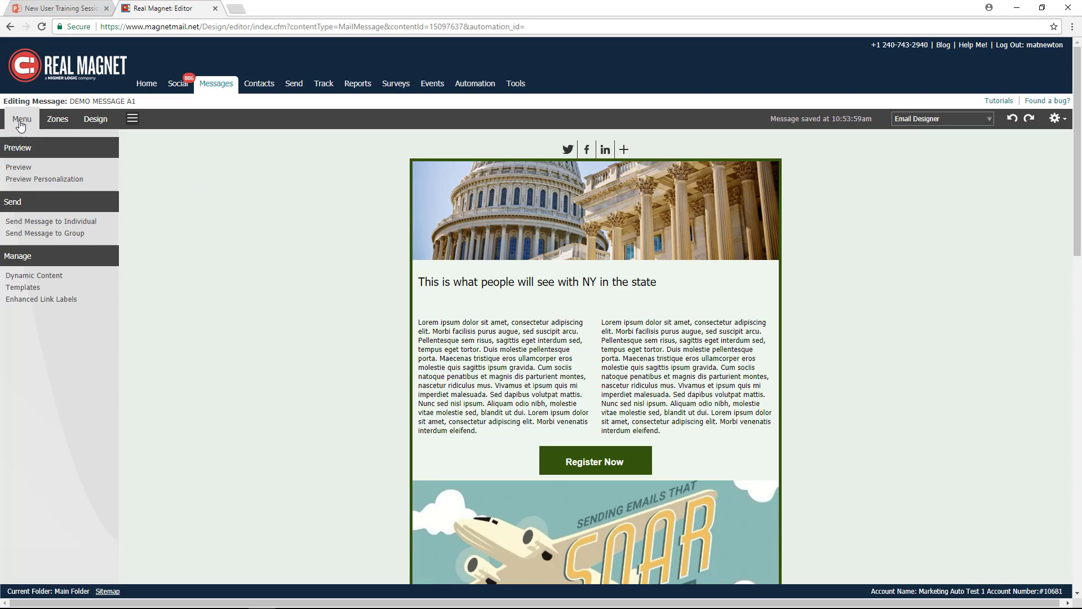
{"action": "left_click", "coordinate": [17, 168]}
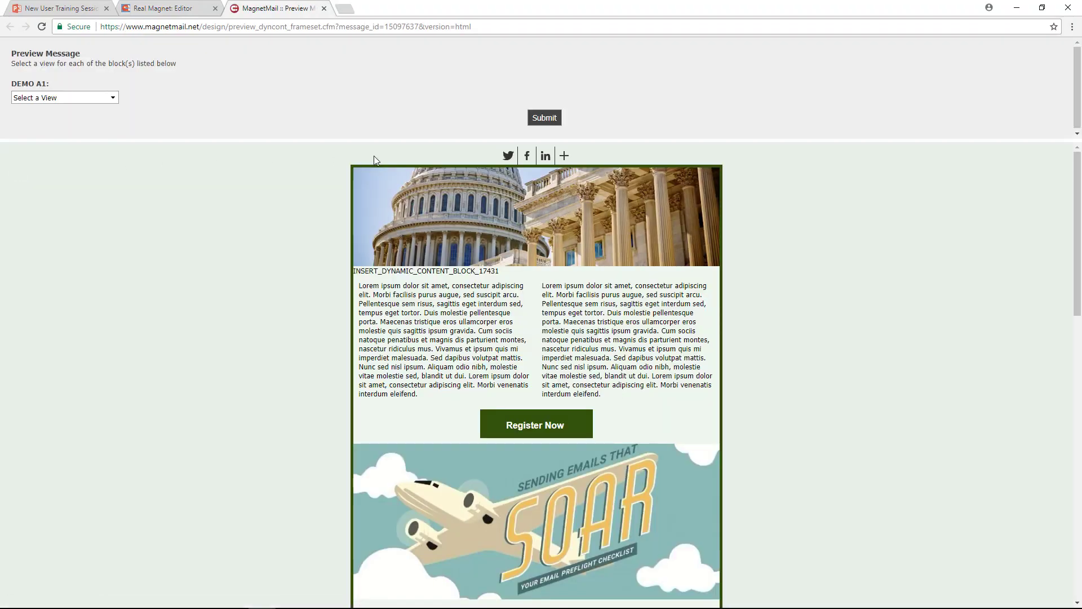
{"action": "left_click_drag", "start_coordinate": [1078, 179], "coordinate": [1078, 266]}
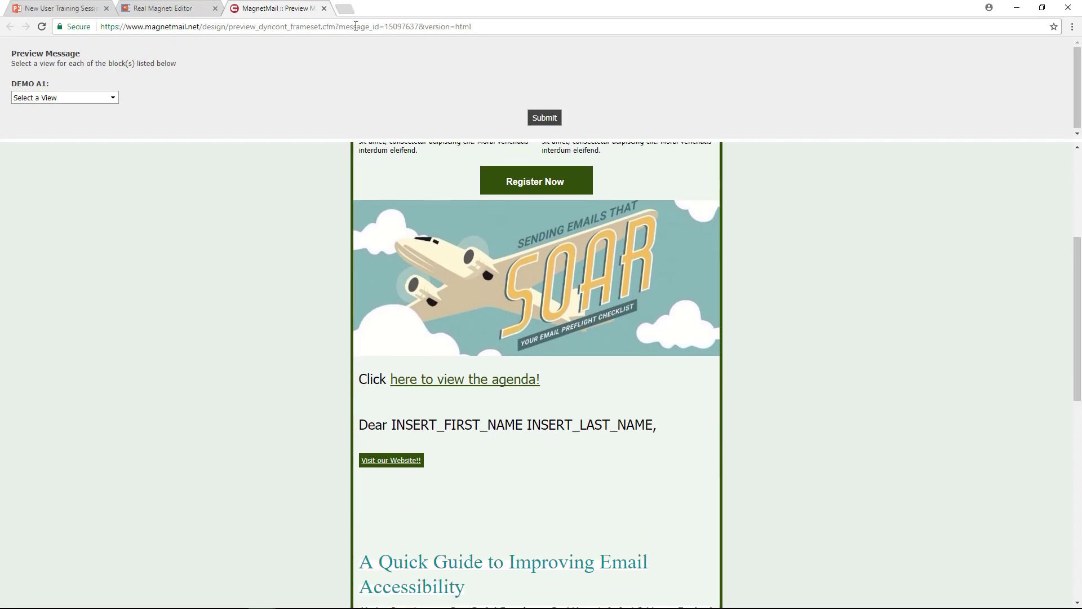
{"action": "left_click", "coordinate": [324, 9]}
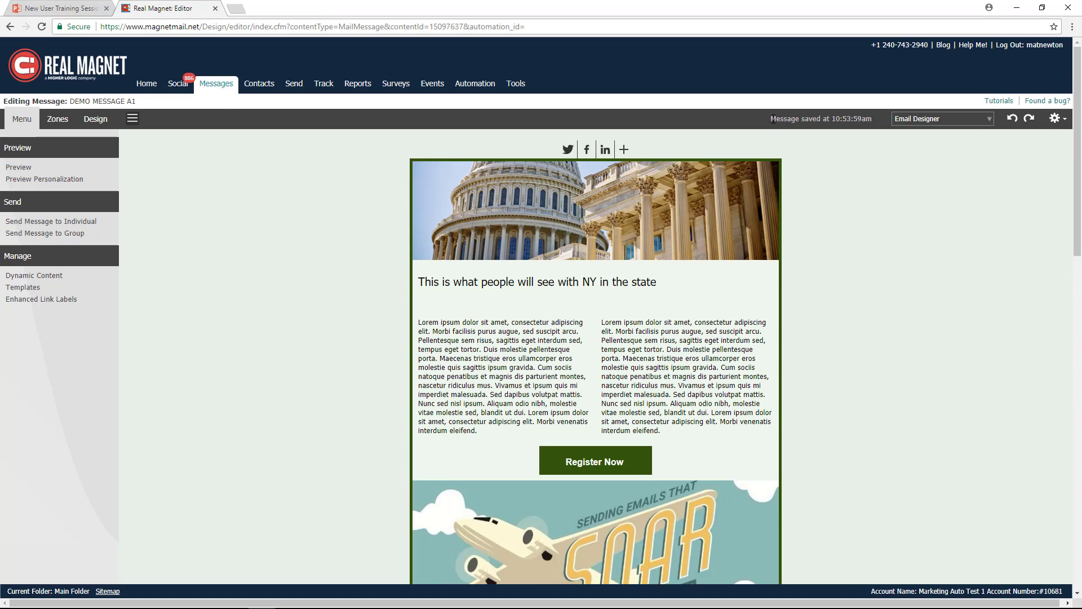
{"action": "left_click_drag", "start_coordinate": [771, 118], "coordinate": [894, 153]}
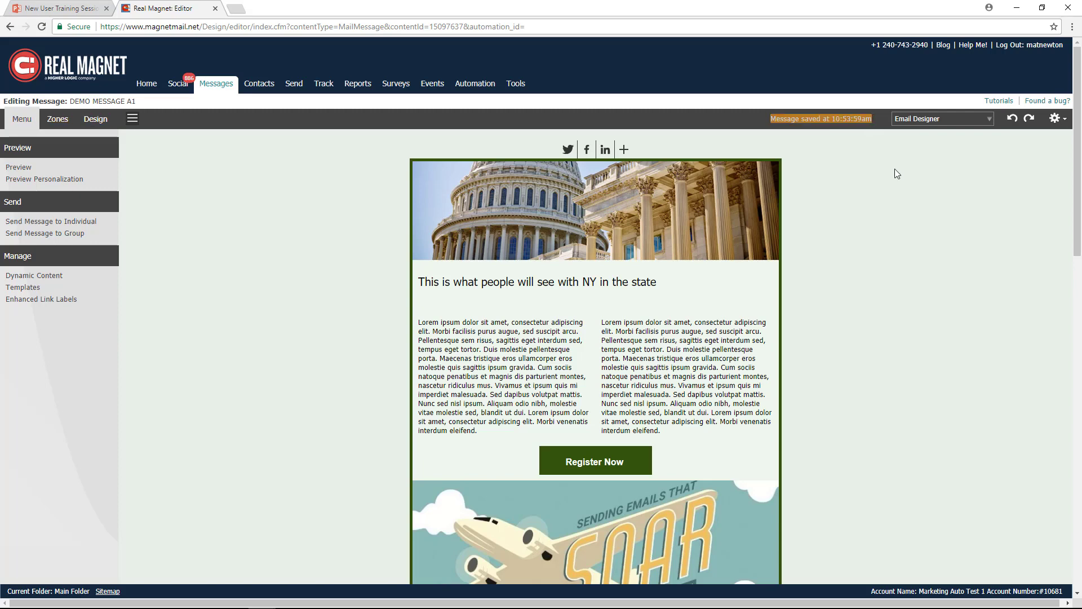
{"action": "left_click", "coordinate": [895, 169]}
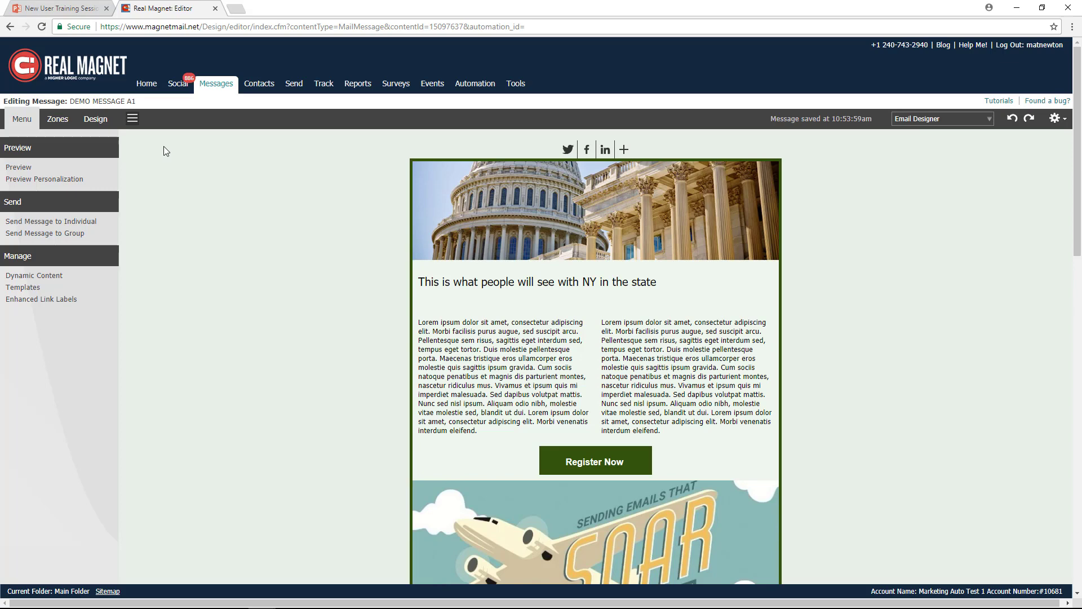
- Return to the Manage Messages list and open the send options for the RM.TEST.08172015 message
{"action": "left_click", "coordinate": [217, 84]}
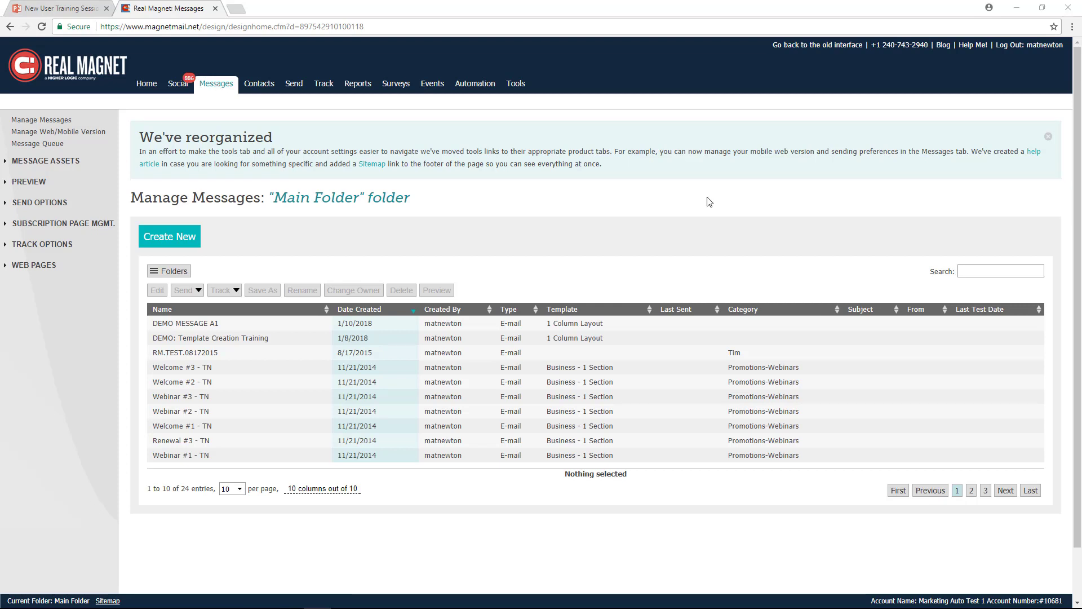
{"action": "left_click", "coordinate": [215, 353]}
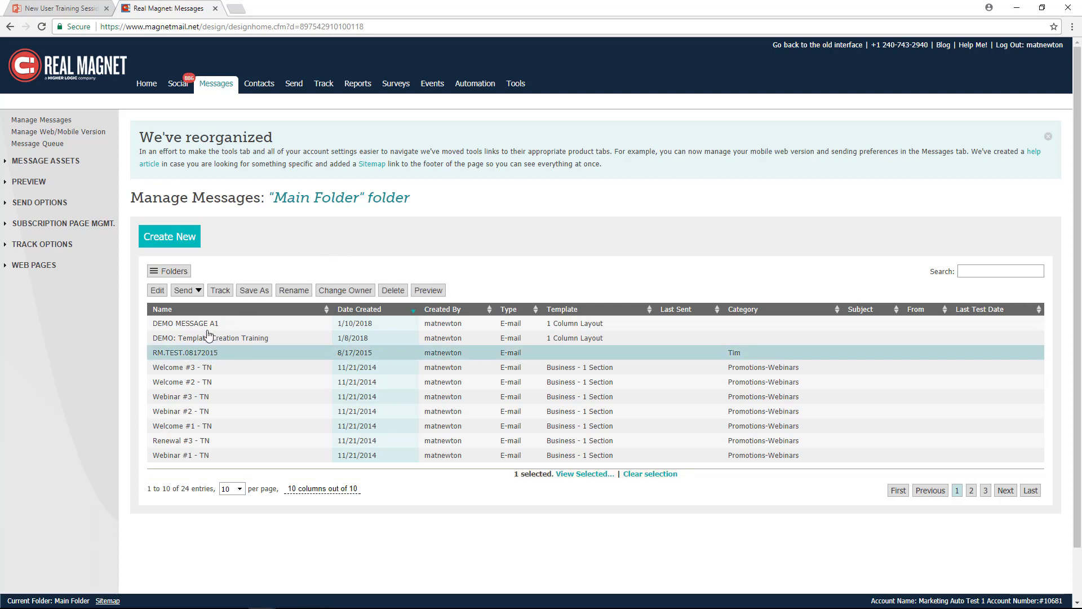
{"action": "left_click", "coordinate": [198, 291]}
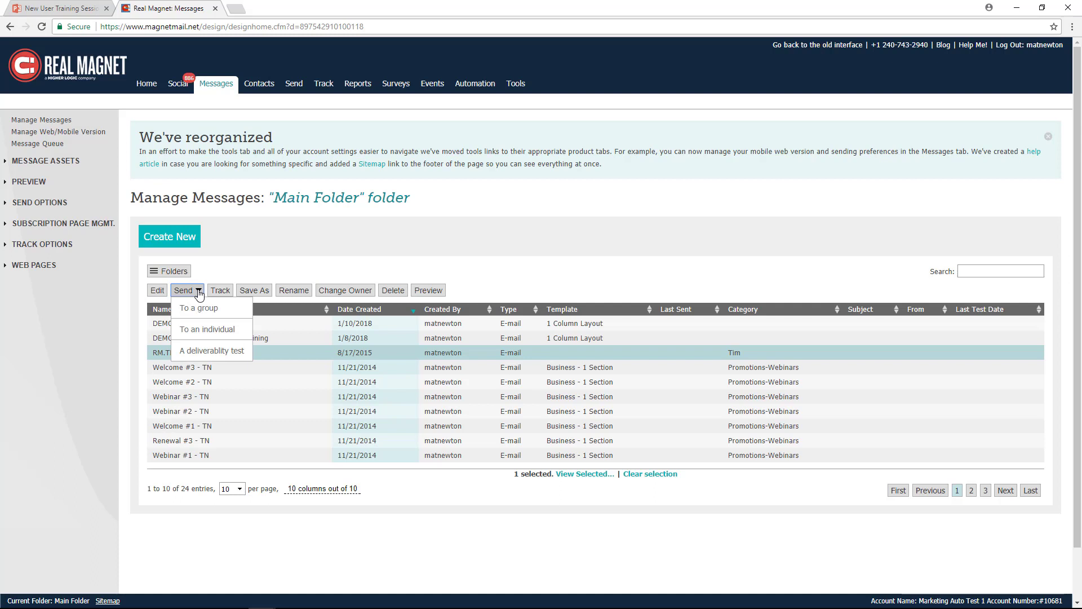
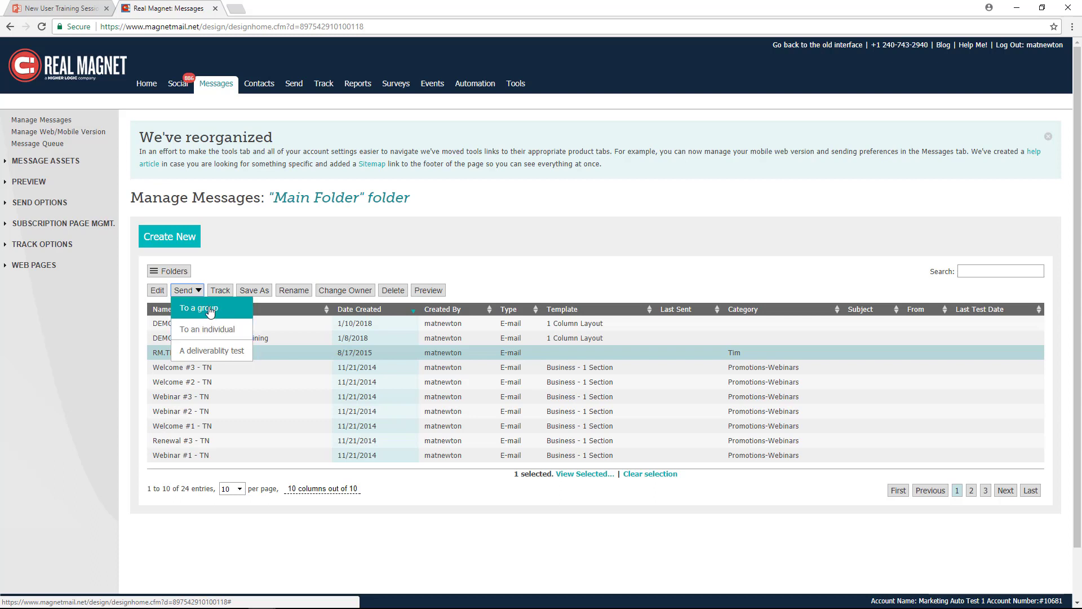
- Try to send the RM.TEST.08172015 message to a group
{"action": "left_click", "coordinate": [210, 310]}
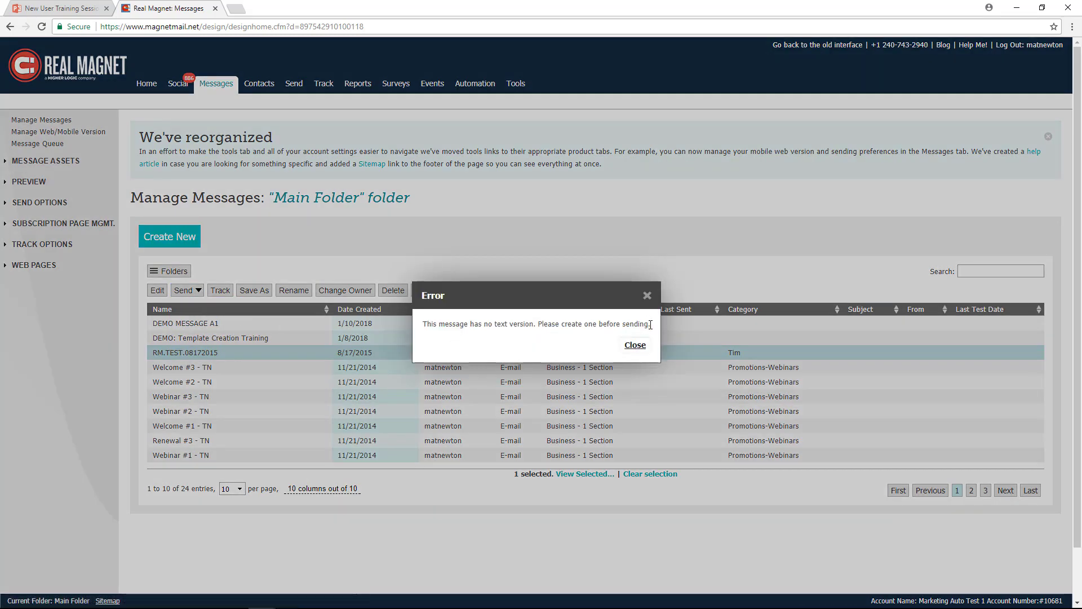
{"action": "left_click_drag", "start_coordinate": [651, 325], "coordinate": [424, 325]}
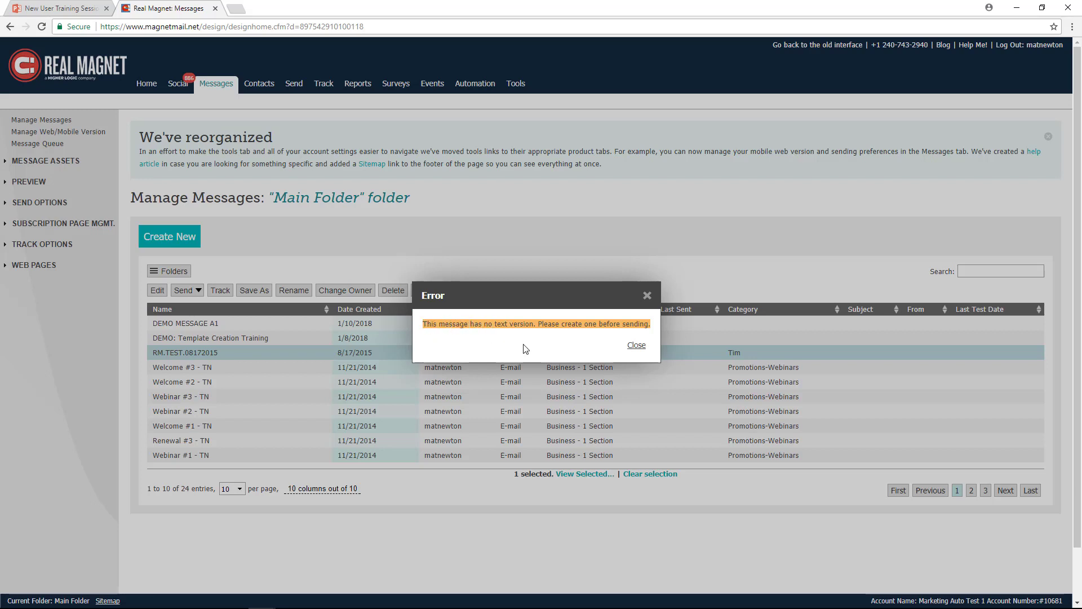
{"action": "left_click", "coordinate": [635, 346]}
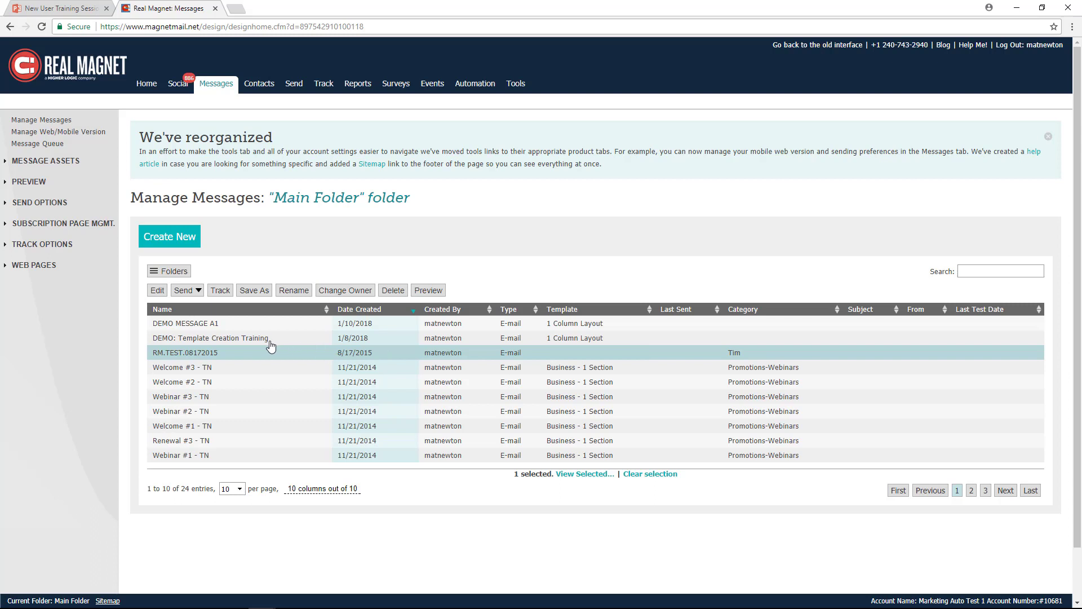
- Start sending DEMO MESSAGE A1 to a group
{"action": "left_click", "coordinate": [219, 328]}
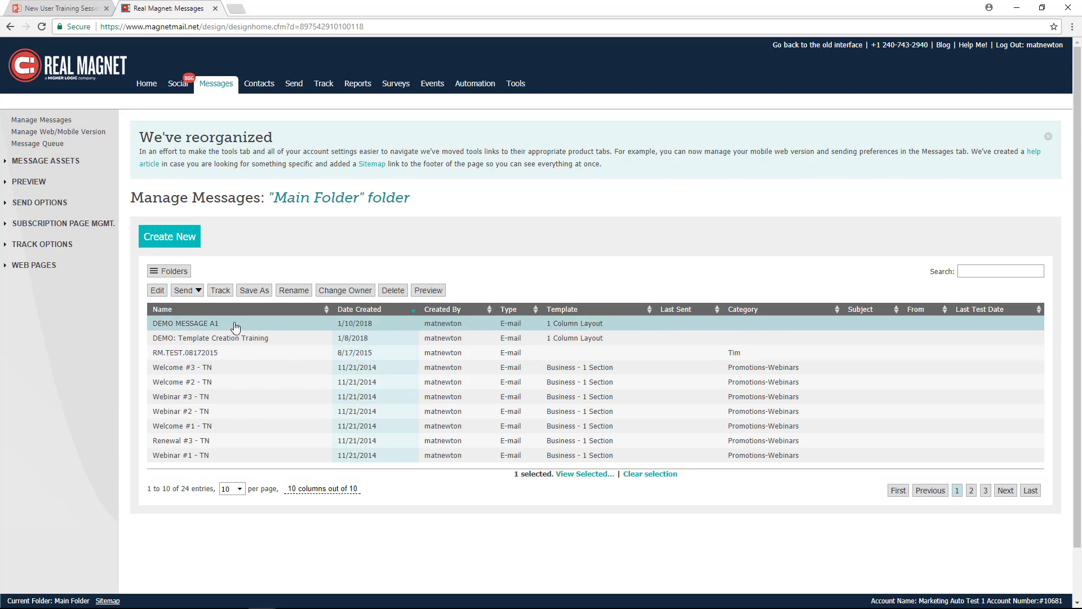
{"action": "left_click", "coordinate": [197, 295]}
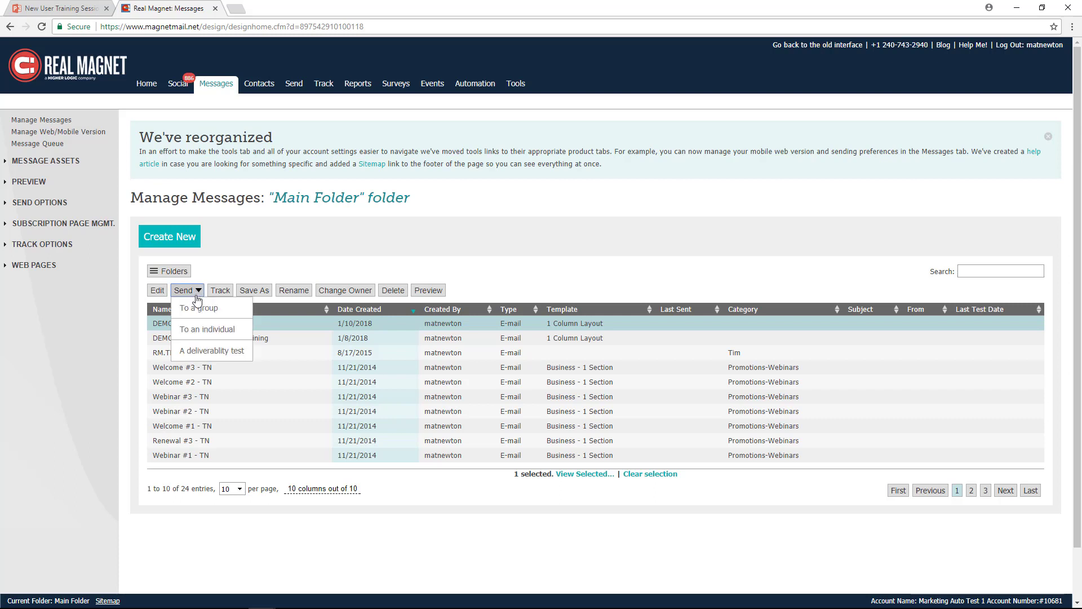
{"action": "left_click", "coordinate": [203, 311]}
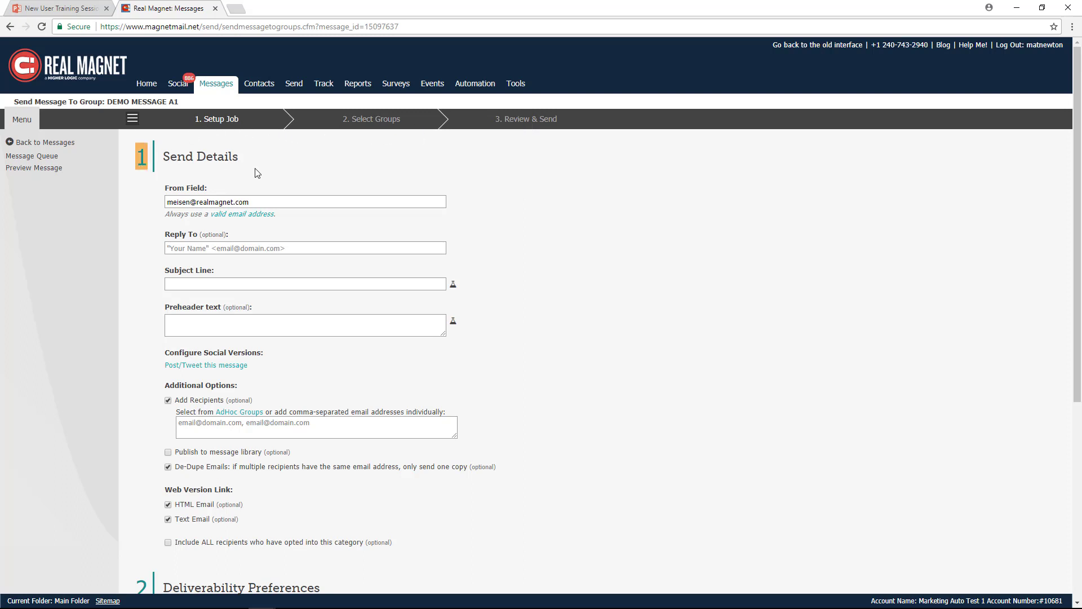
- Enter "Demo Message to Send" as the subject line in the send details
{"action": "left_click", "coordinate": [256, 202]}
{"action": "left_click", "coordinate": [282, 249]}
{"action": "type", "text": "d"}
{"action": "key", "text": "BackSpace"}
{"action": "type", "text": "Dedmo"}
{"action": "key", "text": "BackSpace"}
{"action": "key", "text": "BackSpace"}
{"action": "key", "text": "BackSpace"}
{"action": "type", "text": "m oMessage"}
{"action": "key", "text": "BackSpace"}
{"action": "key", "text": "BackSpace"}
{"action": "key", "text": "BackSpace"}
{"action": "key", "text": "BackSpace"}
{"action": "key", "text": "BackSpace"}
{"action": "key", "text": "BackSpace"}
{"action": "key", "text": "BackSpace"}
{"action": "type", "text": "o Message to Send"}
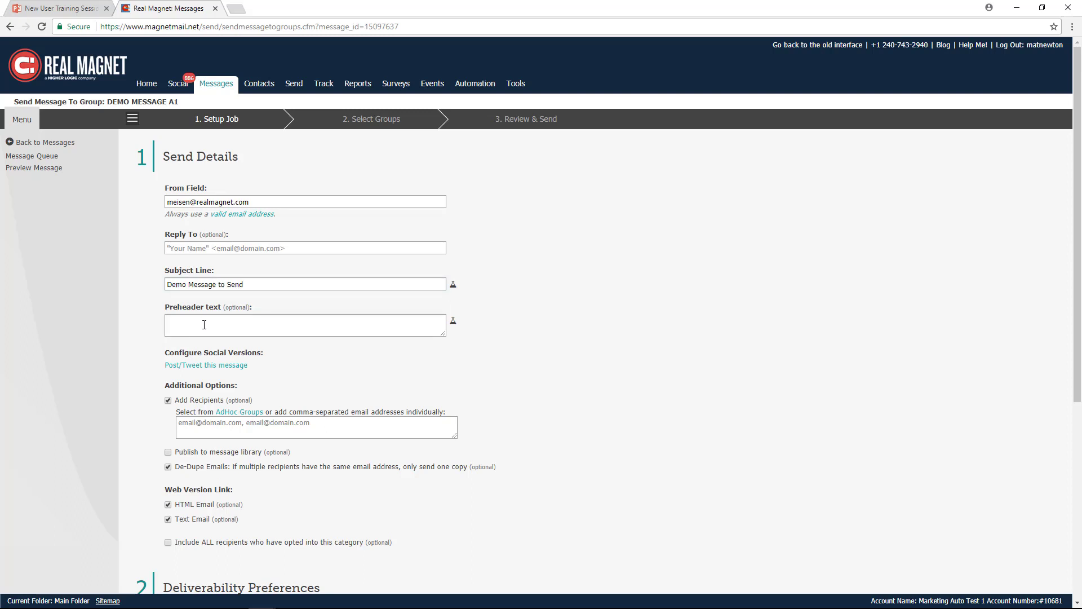
- Examine the Additional Options, Add Recipients, Deliverability Preferences and Administrative settings of the send job
{"action": "scroll", "coordinate": [423, 367], "scroll_direction": "down", "scroll_amount": 2}
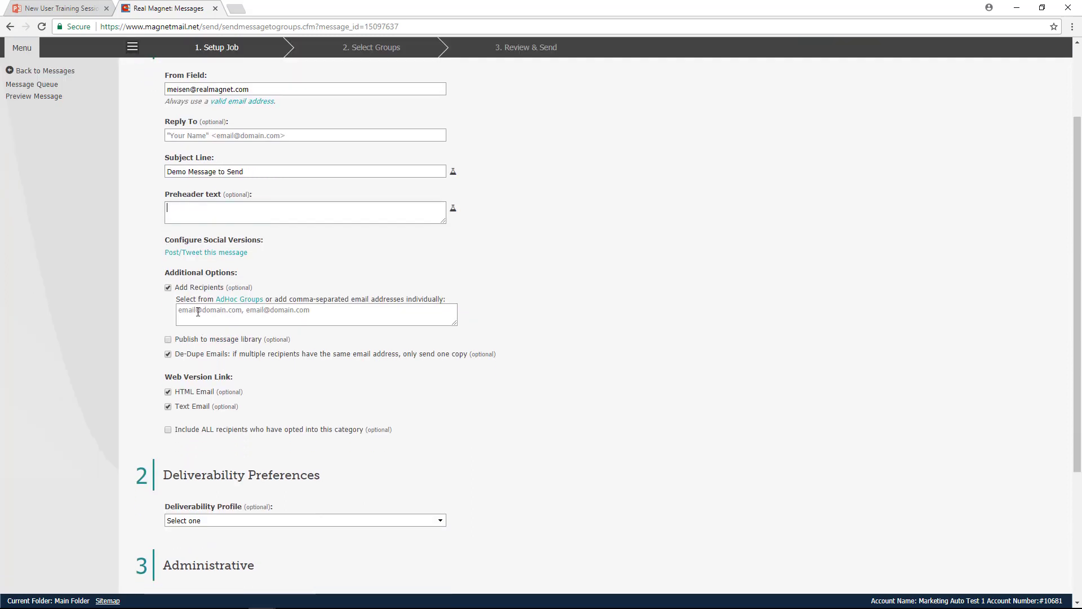
{"action": "left_click_drag", "start_coordinate": [237, 275], "coordinate": [165, 275]}
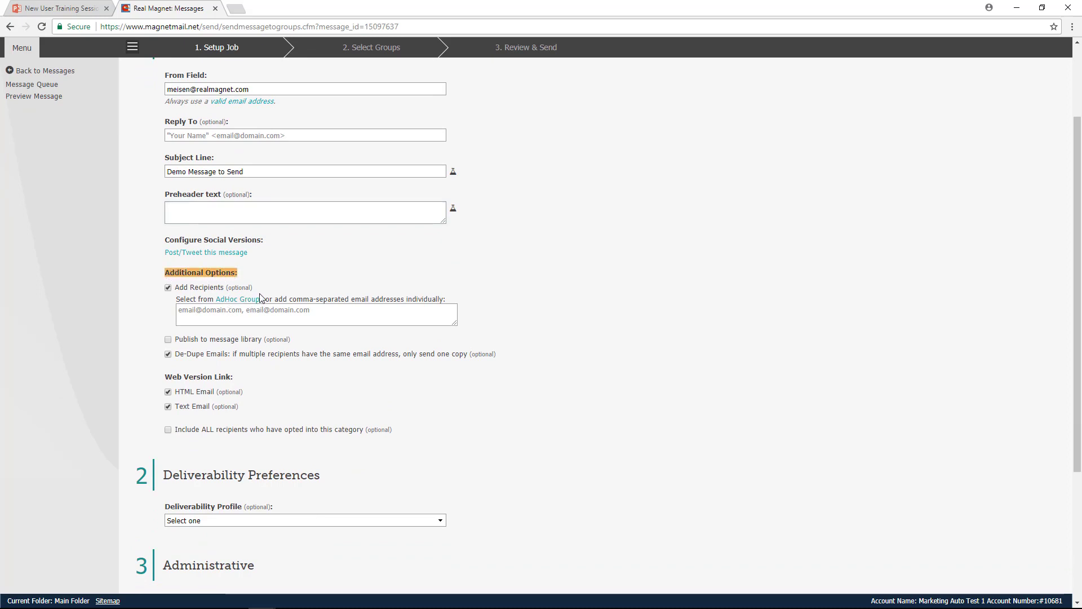
{"action": "left_click_drag", "start_coordinate": [255, 291], "coordinate": [178, 292]}
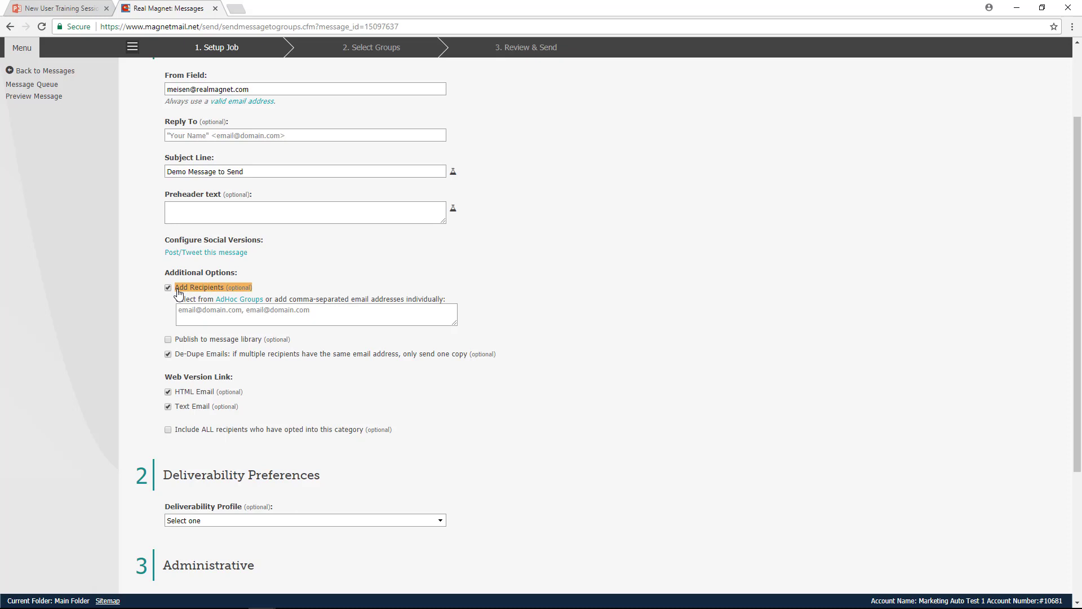
{"action": "left_click", "coordinate": [200, 315]}
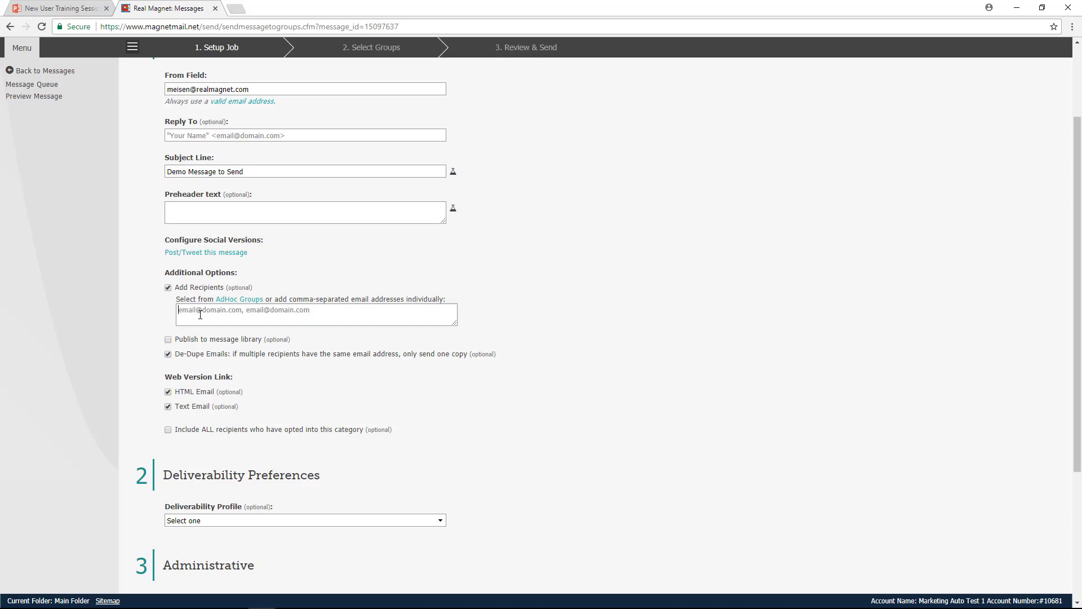
{"action": "left_click", "coordinate": [200, 314]}
{"action": "scroll", "coordinate": [246, 408], "scroll_direction": "down", "scroll_amount": 2}
{"action": "scroll", "coordinate": [302, 356], "scroll_direction": "down", "scroll_amount": 1}
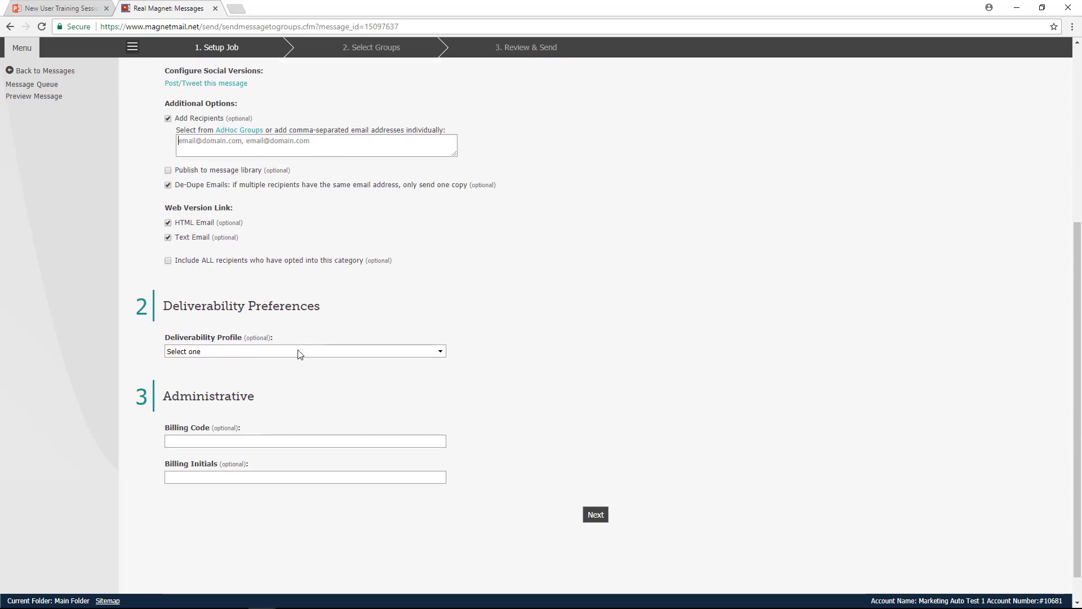
{"action": "scroll", "coordinate": [299, 353], "scroll_direction": "down", "scroll_amount": 1}
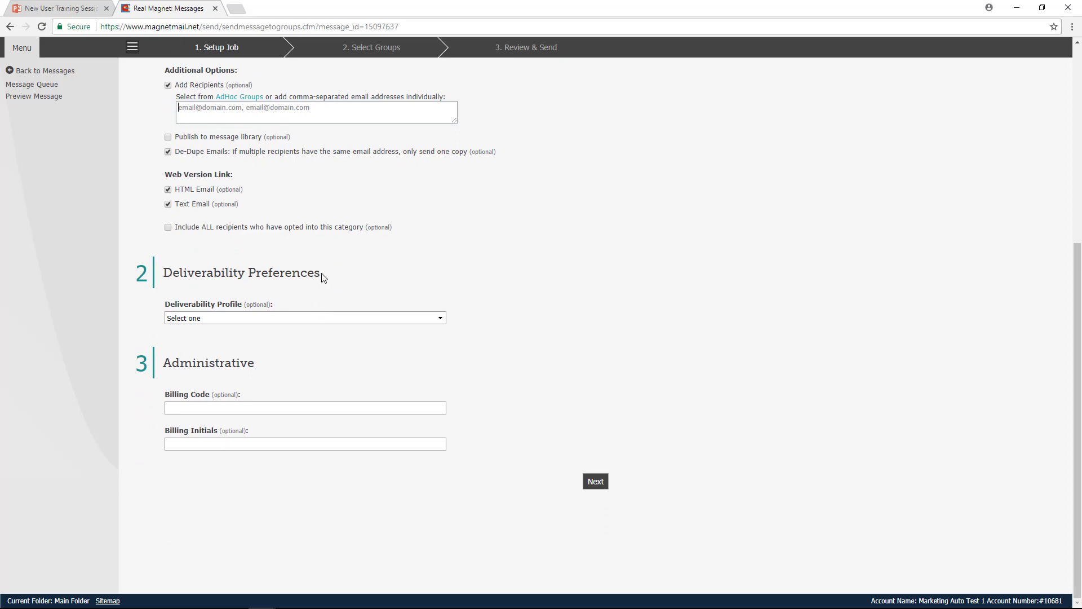
{"action": "left_click_drag", "start_coordinate": [304, 274], "coordinate": [166, 273]}
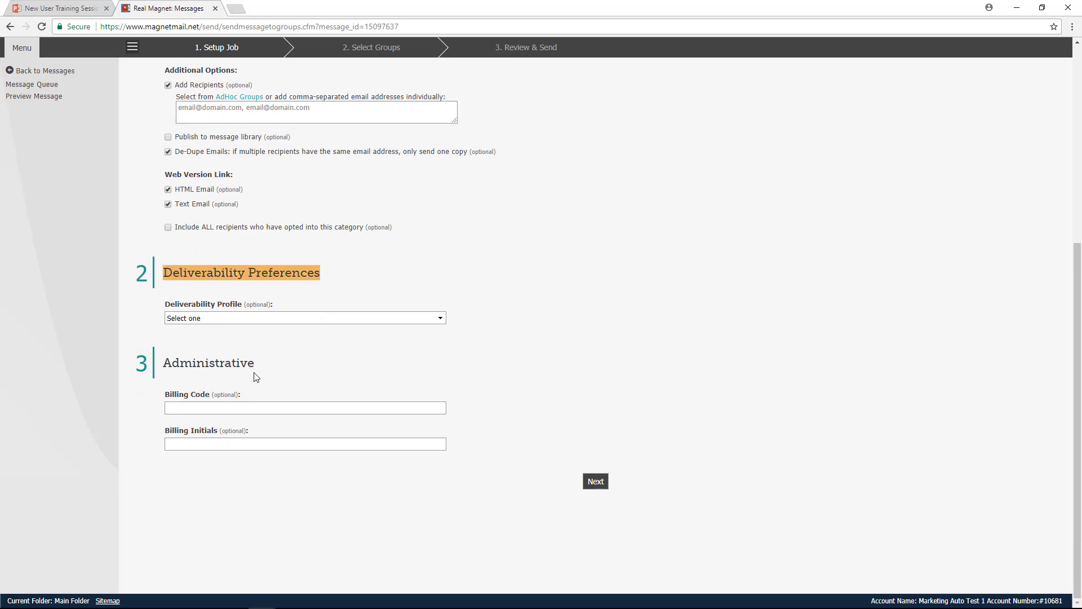
{"action": "left_click_drag", "start_coordinate": [258, 363], "coordinate": [167, 362]}
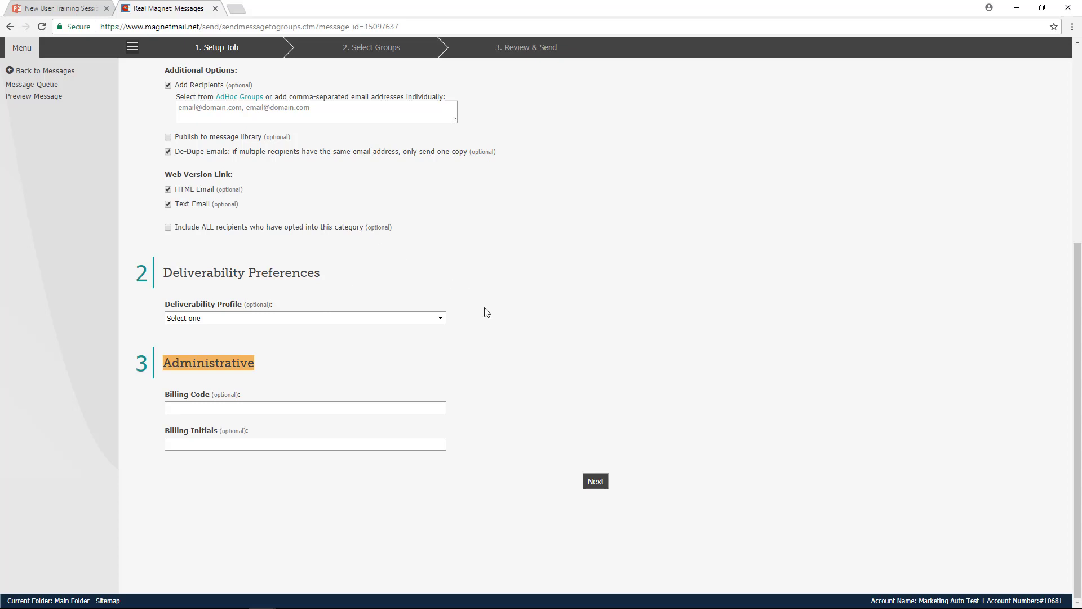
{"action": "scroll", "coordinate": [499, 322], "scroll_direction": "up", "scroll_amount": 3}
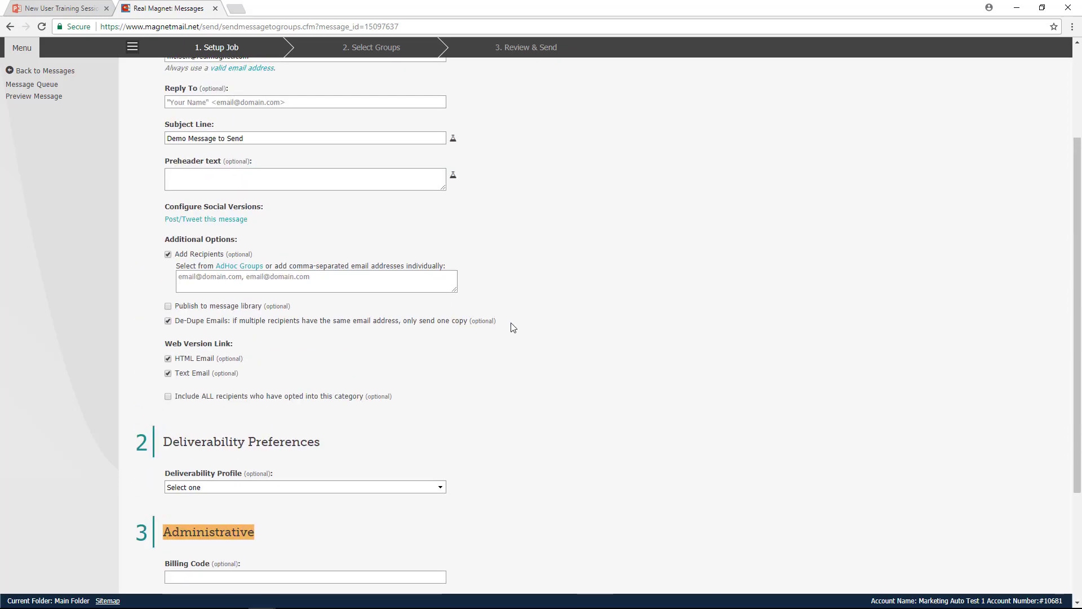
{"action": "scroll", "coordinate": [510, 326], "scroll_direction": "down", "scroll_amount": 3}
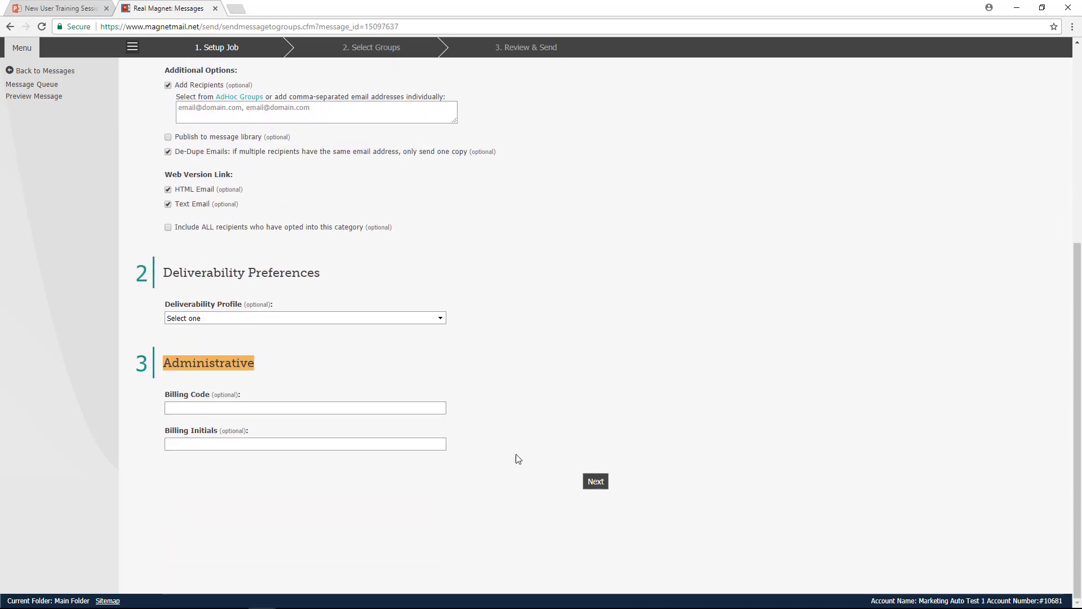
- Turn off the Add Recipients option and continue to the group selection
{"action": "left_click", "coordinate": [595, 481]}
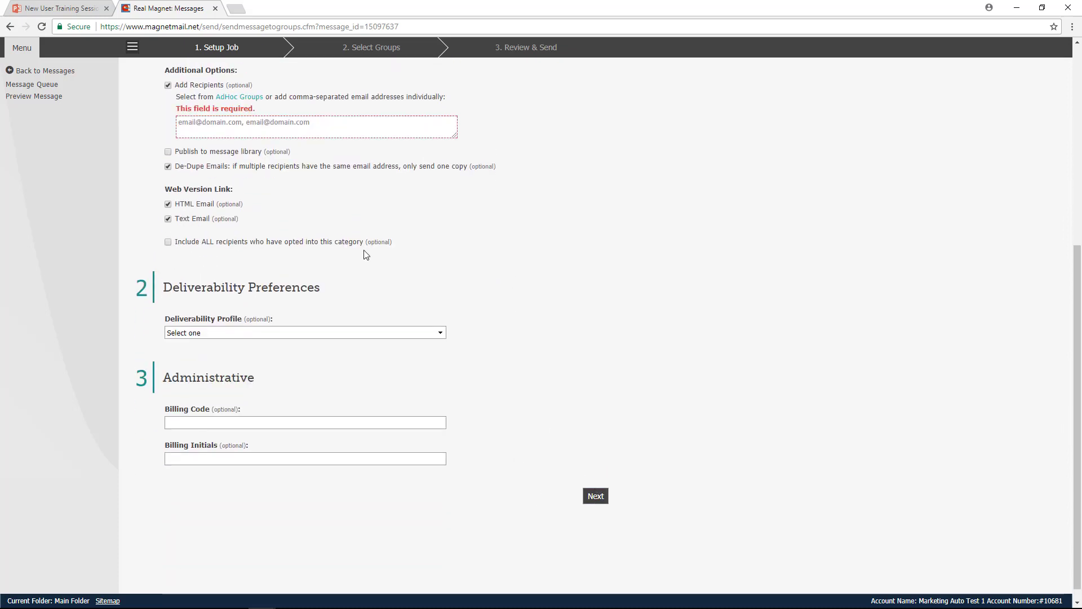
{"action": "left_click", "coordinate": [168, 85]}
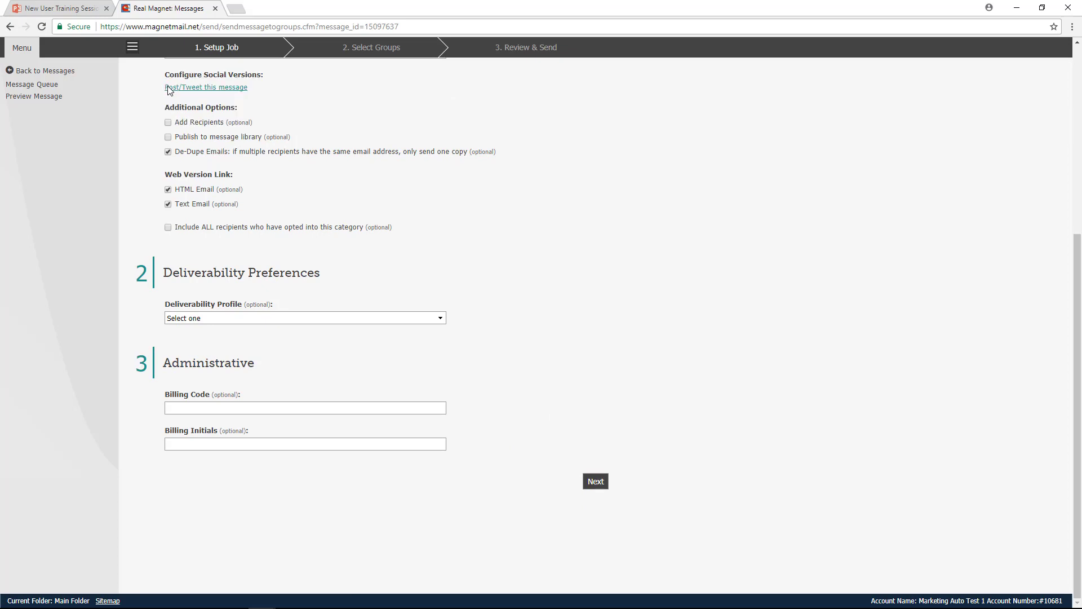
{"action": "left_click", "coordinate": [585, 476]}
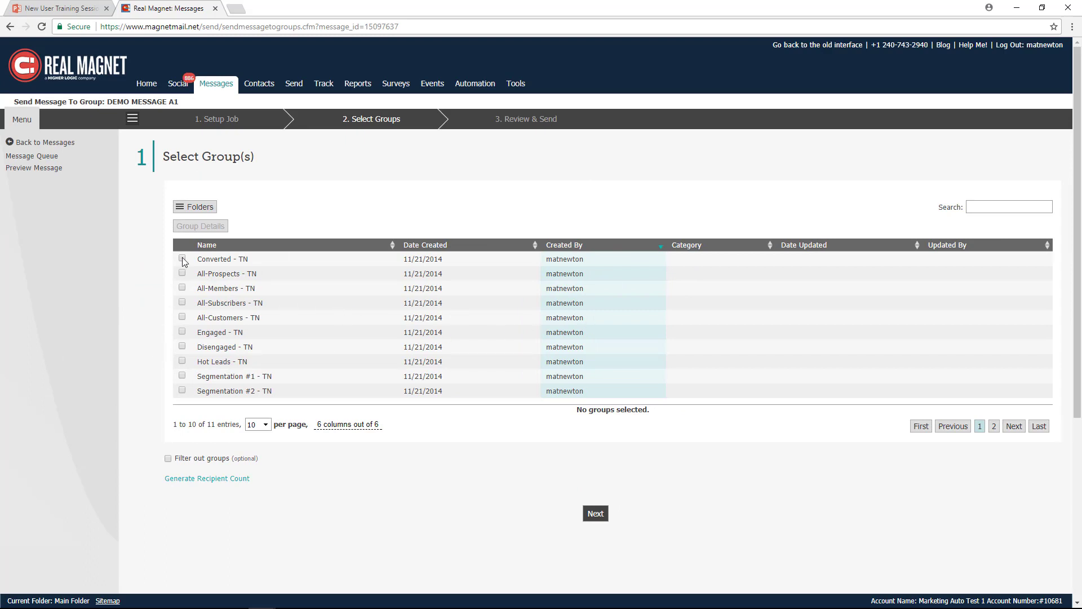
- Select the Hot Leads - TN group as the recipients and continue to Review & Send
{"action": "scroll", "coordinate": [217, 292], "scroll_direction": "down", "scroll_amount": 1}
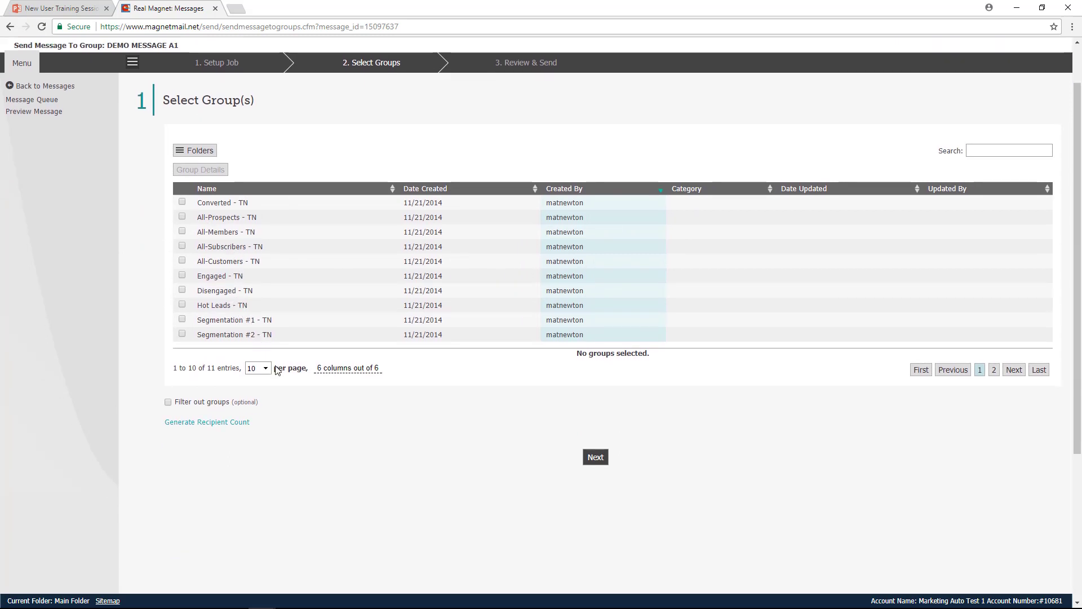
{"action": "left_click", "coordinate": [182, 305]}
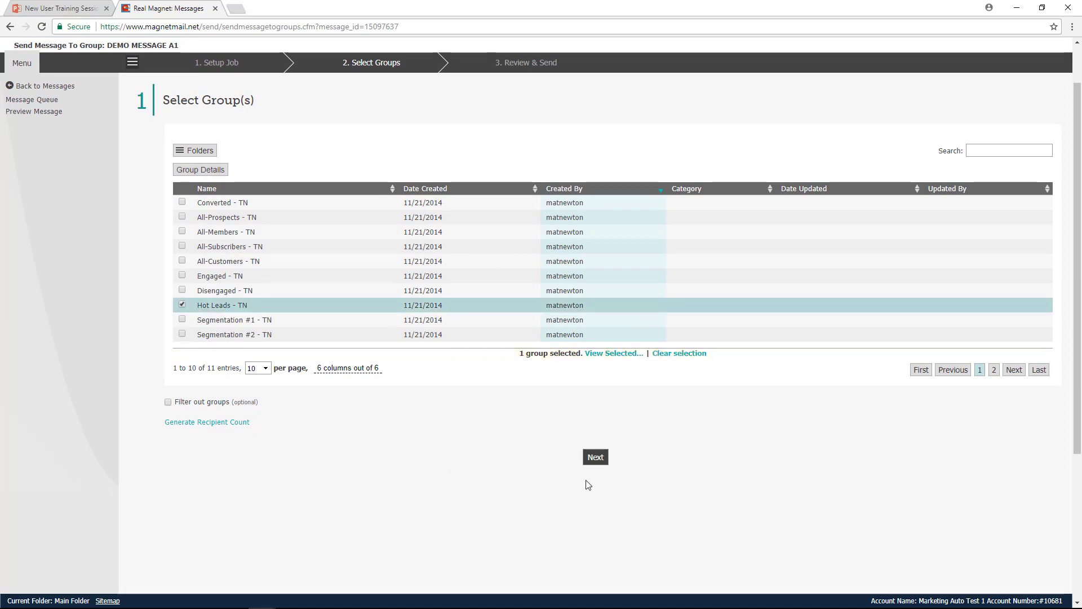
{"action": "left_click", "coordinate": [596, 457]}
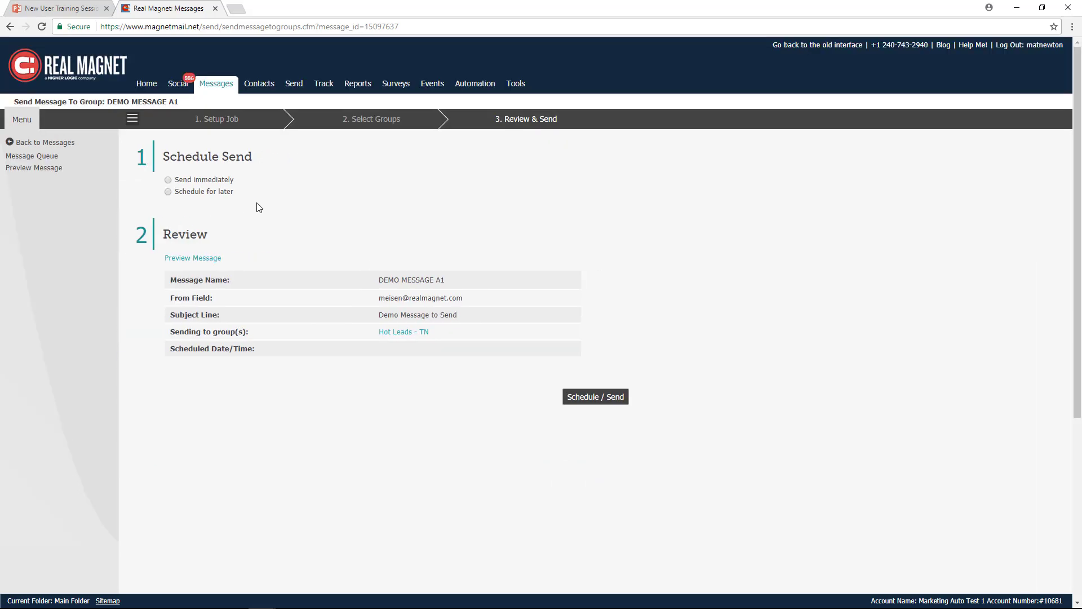
- Set the message to be scheduled for later, on 01/31/2018 at 9:00am Eastern Time
{"action": "left_click", "coordinate": [168, 180]}
{"action": "left_click", "coordinate": [168, 191]}
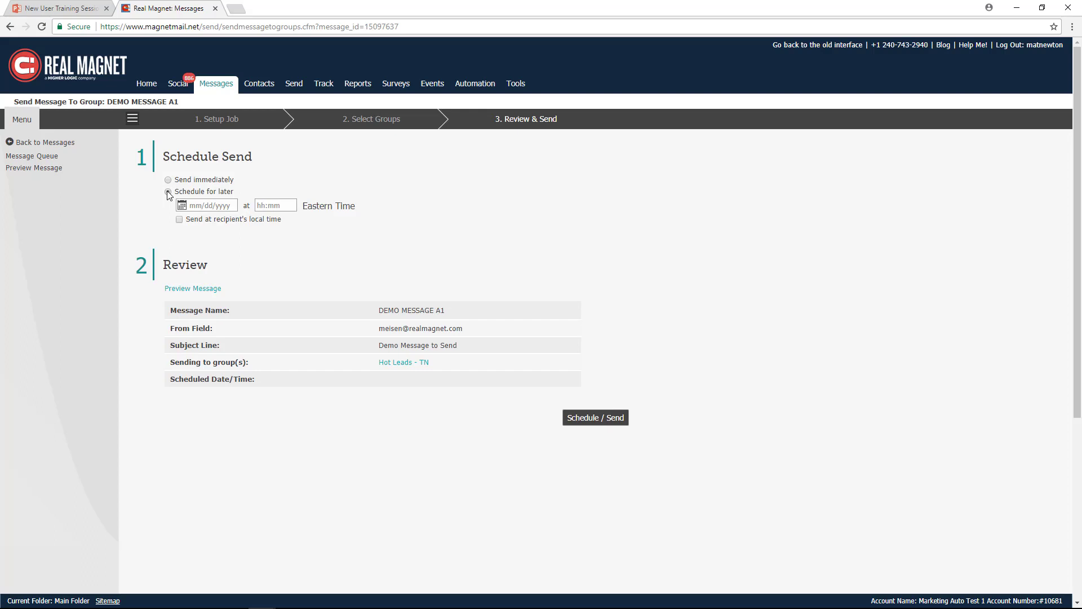
{"action": "left_click", "coordinate": [204, 206]}
{"action": "left_click", "coordinate": [246, 309]}
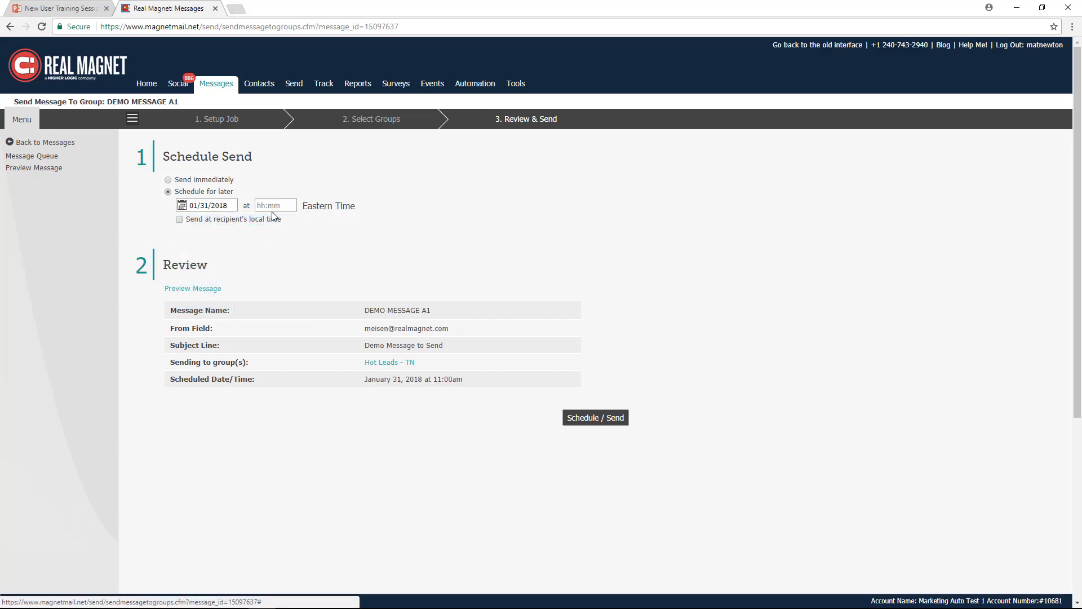
{"action": "left_click", "coordinate": [273, 208]}
{"action": "scroll", "coordinate": [280, 252], "scroll_direction": "down", "scroll_amount": 5}
{"action": "left_click", "coordinate": [283, 274]}
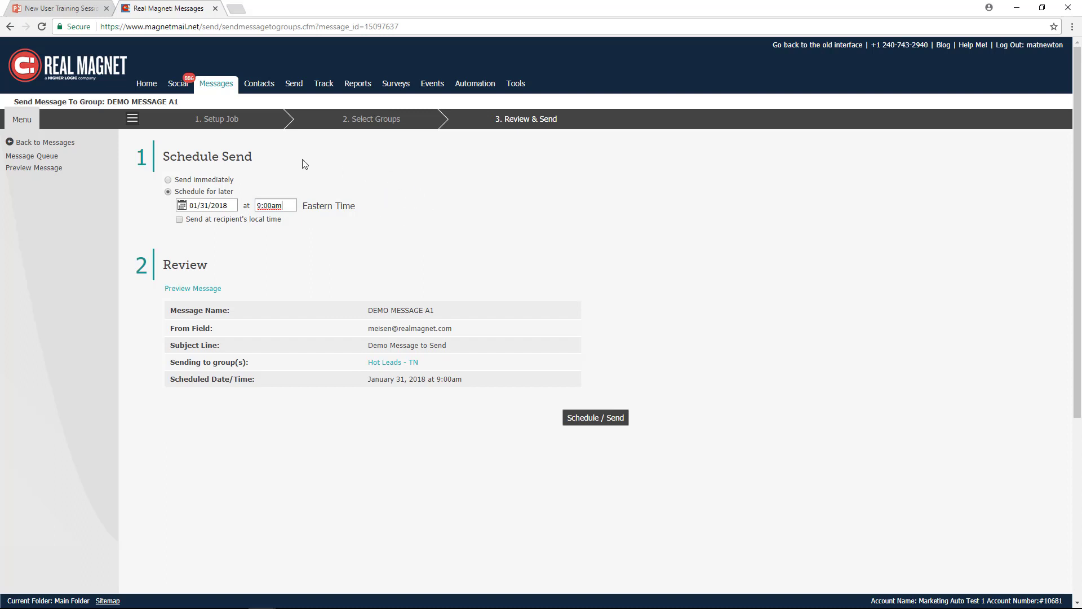
- Leave the send setup without submitting it, return to Manage Messages, and open the Message Queue
{"action": "left_click", "coordinate": [214, 89]}
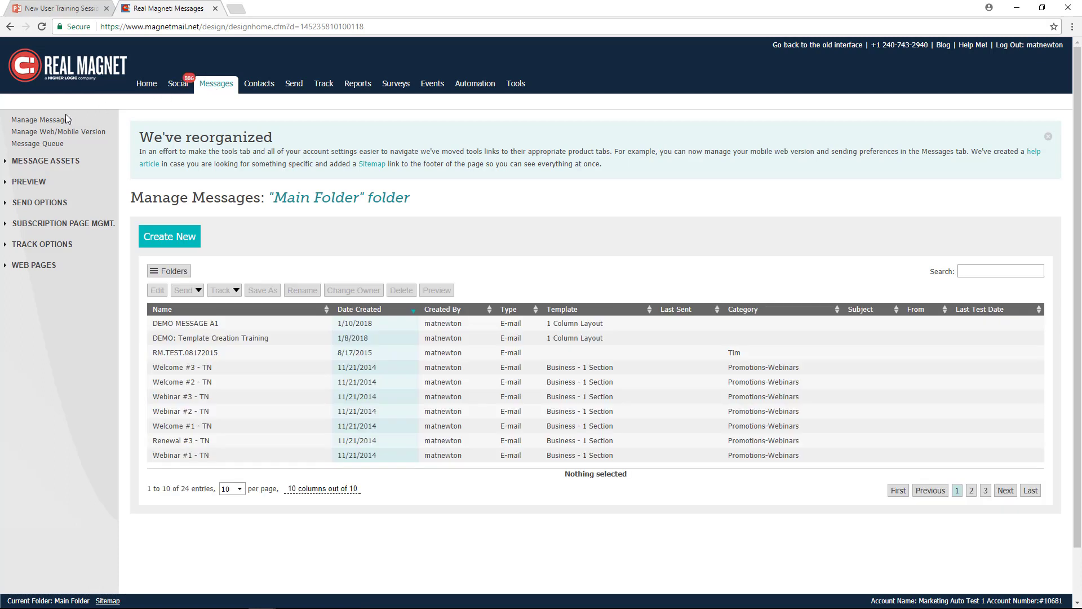
{"action": "left_click", "coordinate": [38, 145]}
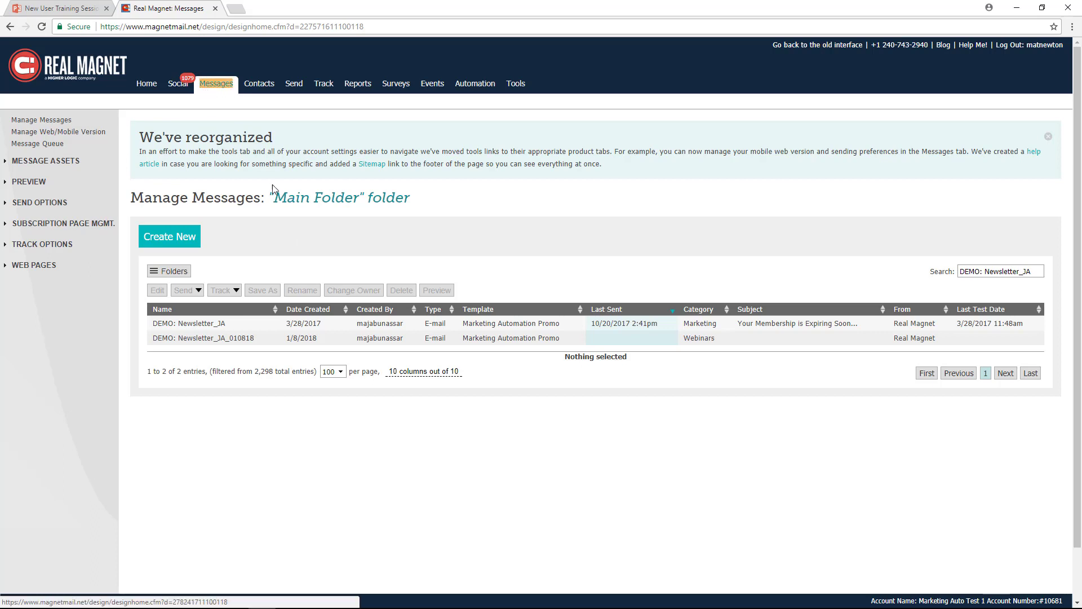
- Open the message tracking report for the DEMO: Newsletter_JA message
{"action": "left_click", "coordinate": [199, 325]}
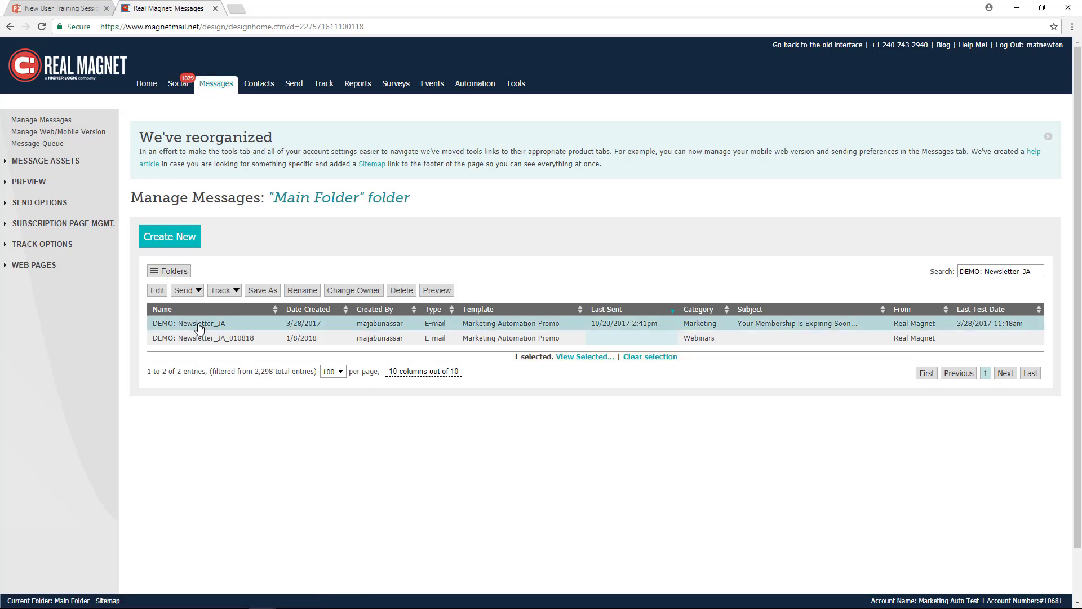
{"action": "left_click", "coordinate": [237, 291]}
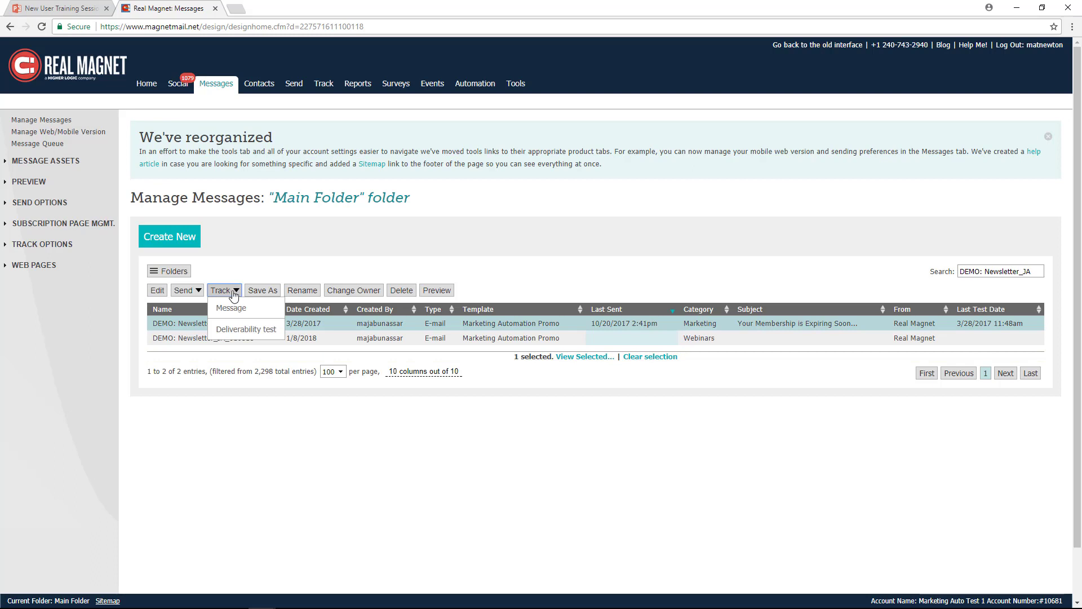
{"action": "left_click", "coordinate": [235, 314]}
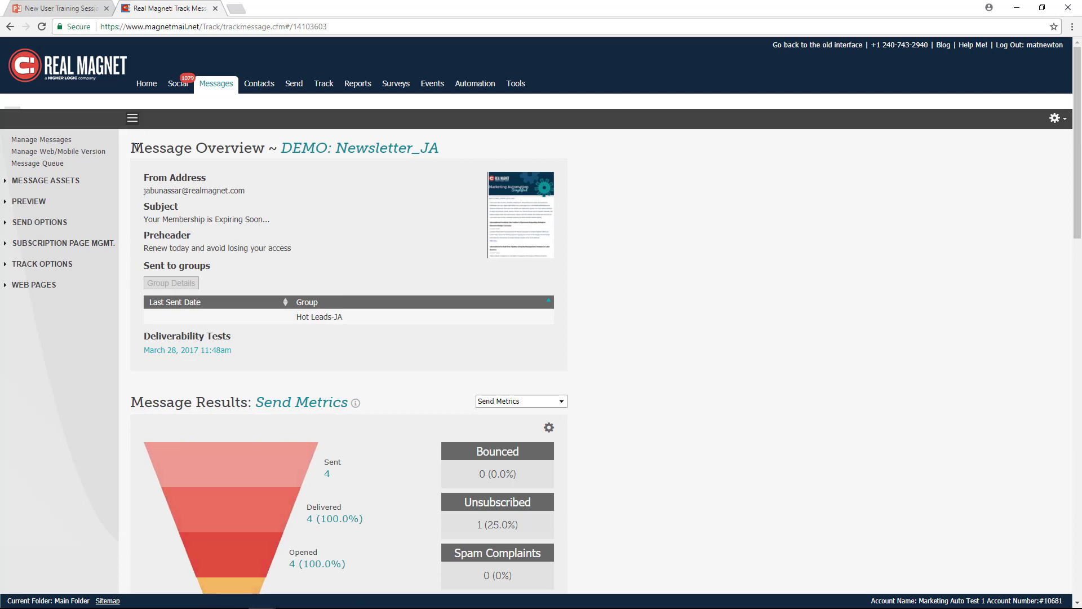
- Review the Message Overview and the Sent, Delivered, Opened and Clicked stages of the Send Metrics funnel
{"action": "left_click_drag", "start_coordinate": [131, 147], "coordinate": [269, 150]}
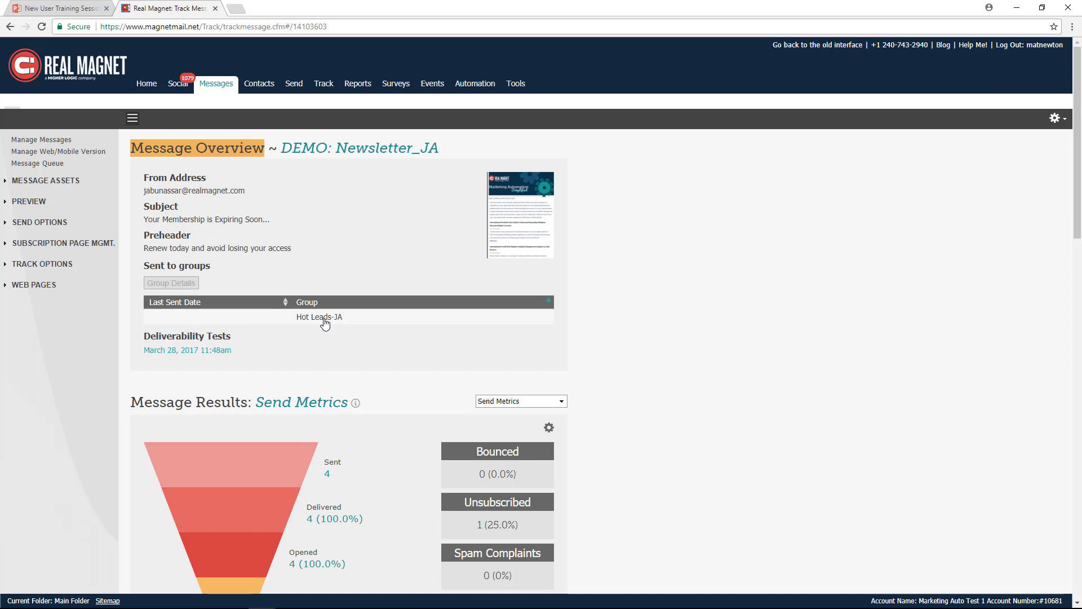
{"action": "scroll", "coordinate": [325, 323], "scroll_direction": "down", "scroll_amount": 3}
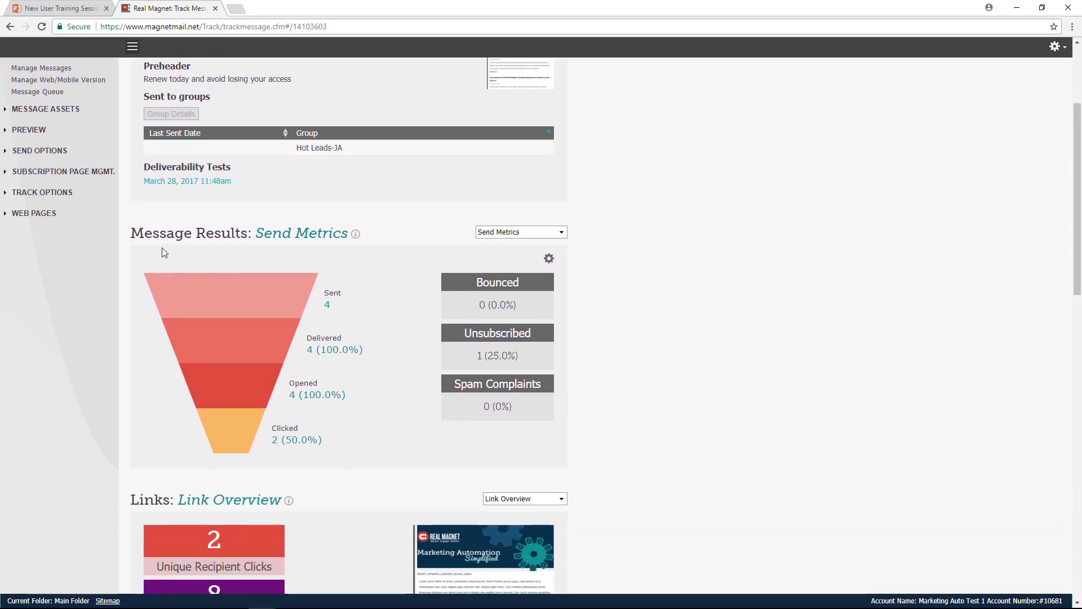
{"action": "left_click_drag", "start_coordinate": [130, 232], "coordinate": [246, 232]}
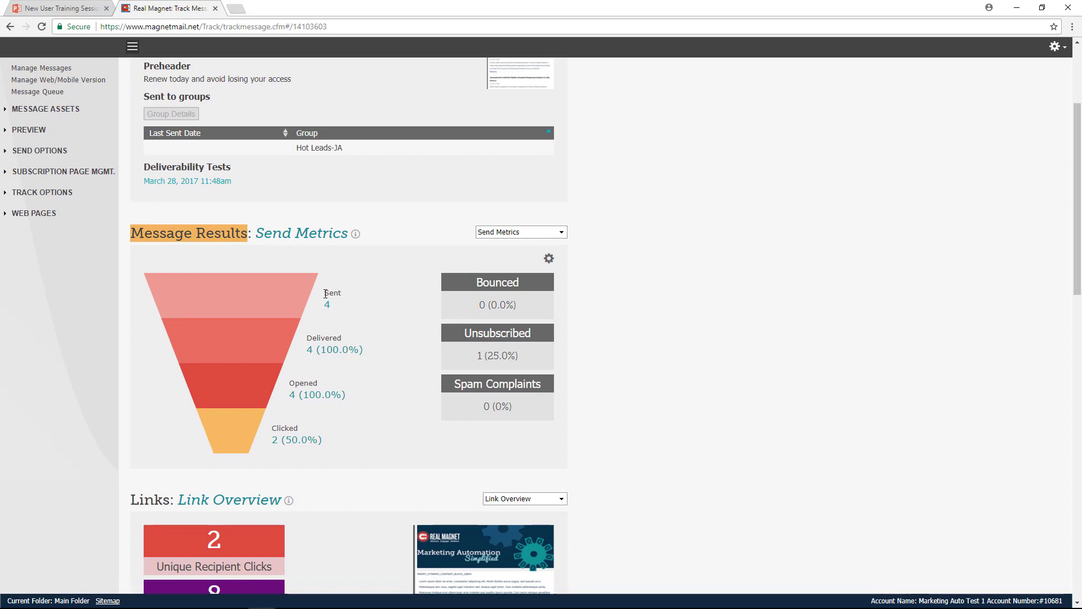
{"action": "double_click", "coordinate": [331, 294]}
{"action": "double_click", "coordinate": [308, 339]}
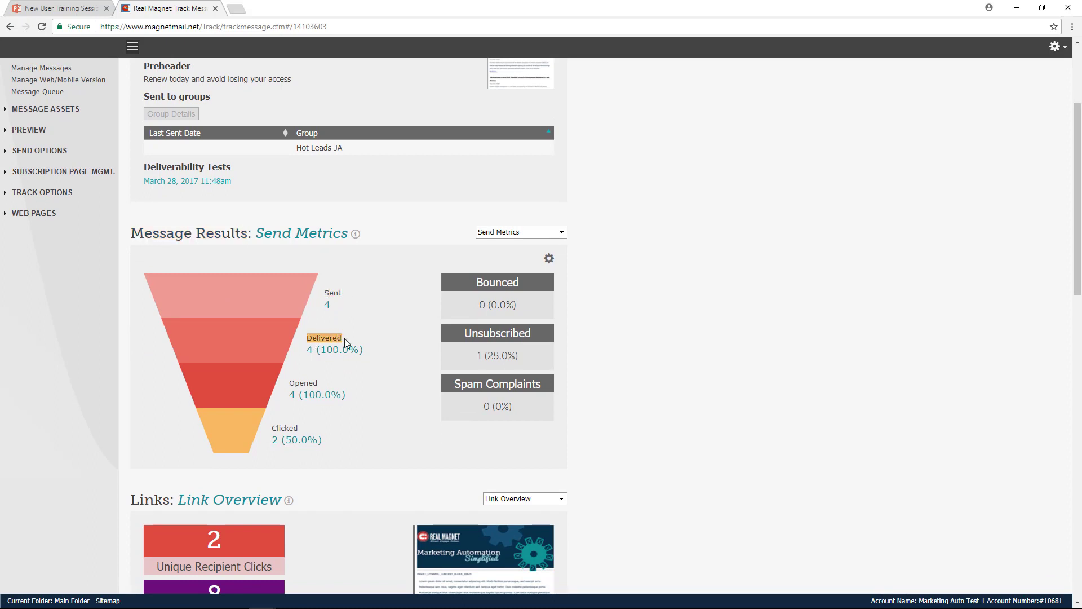
{"action": "double_click", "coordinate": [302, 382]}
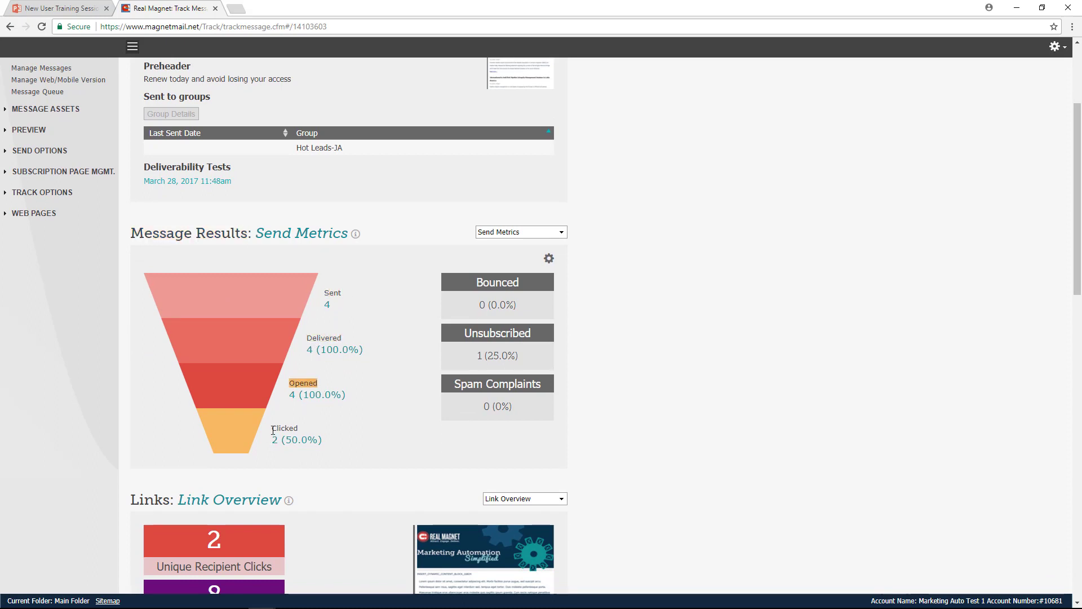
{"action": "double_click", "coordinate": [295, 427]}
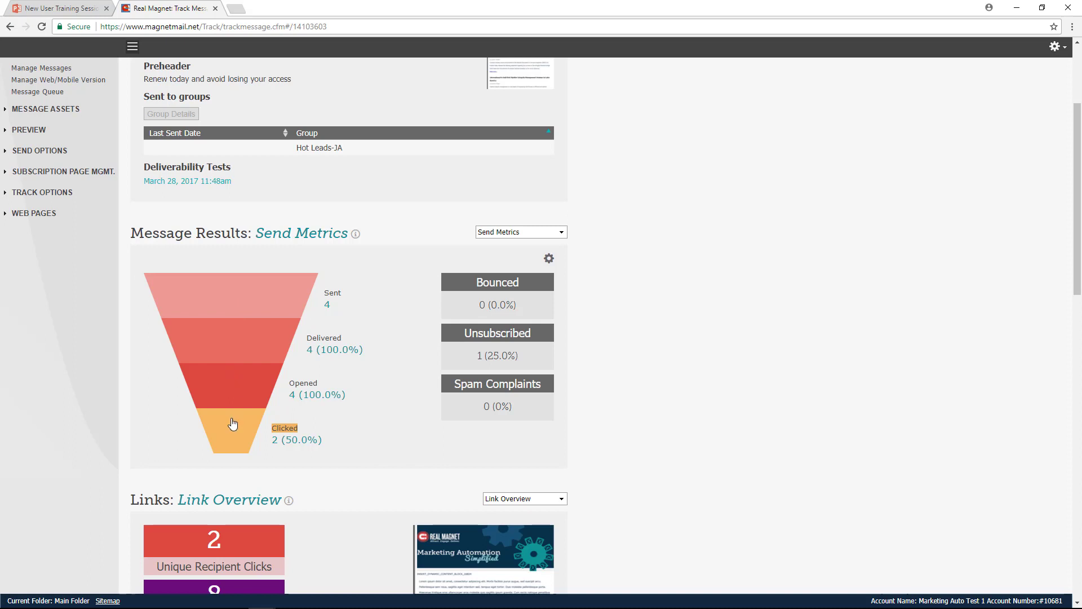
- View the recipients list behind the funnel's Sent stage, look through its entries, and close it
{"action": "left_click", "coordinate": [235, 295]}
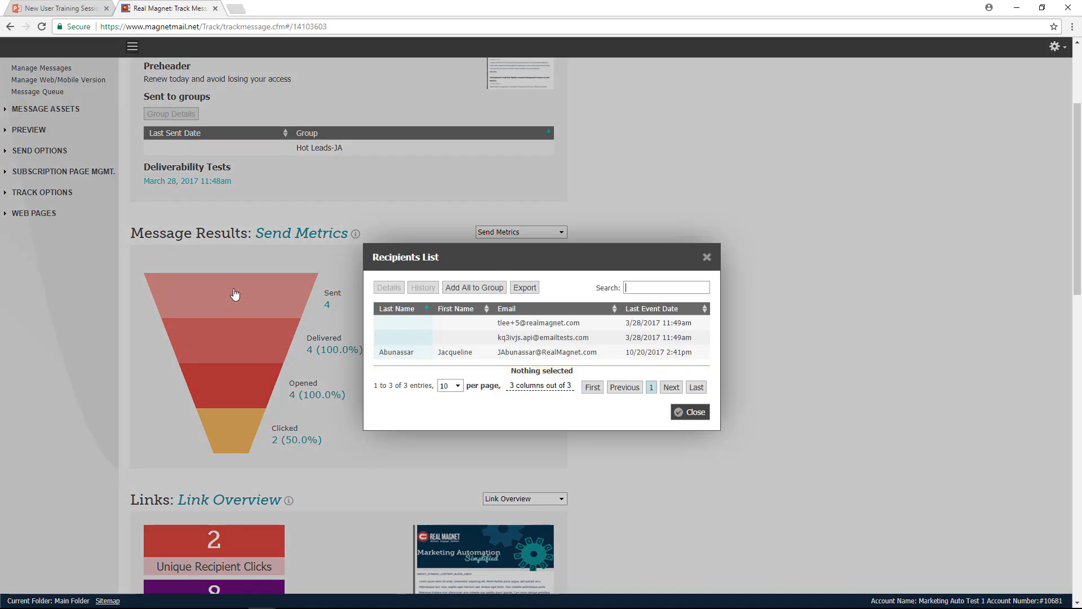
{"action": "left_click", "coordinate": [555, 325]}
{"action": "left_click", "coordinate": [553, 339]}
{"action": "left_click", "coordinate": [548, 354]}
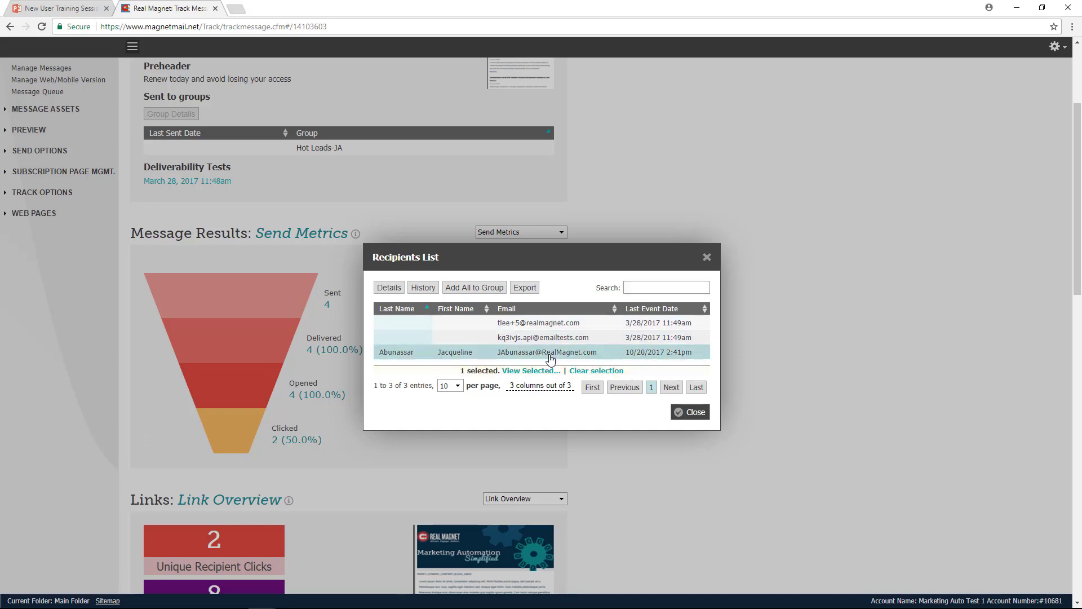
{"action": "left_click", "coordinate": [701, 417]}
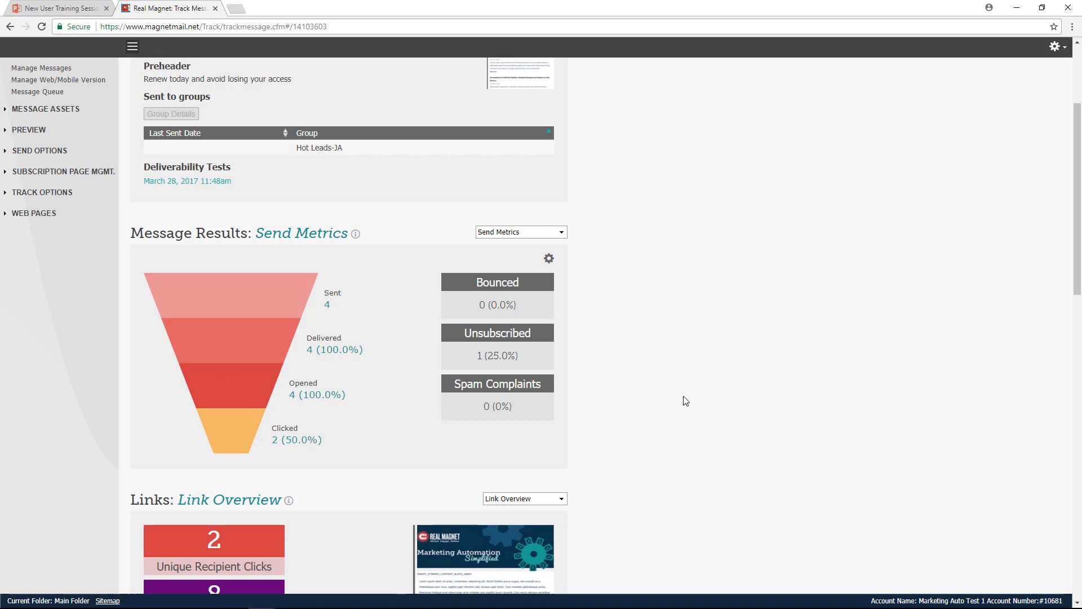
- Review the Bounced, Unsubscribed and Spam Complaints metrics, and check the list of unsubscribed recipients
{"action": "double_click", "coordinate": [512, 284]}
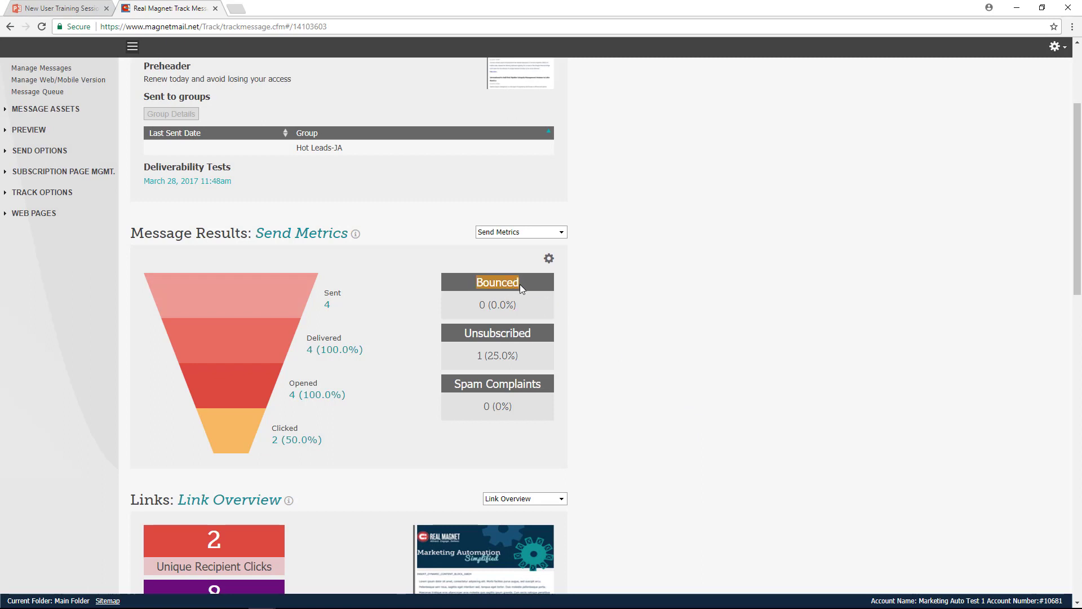
{"action": "left_click_drag", "start_coordinate": [462, 334], "coordinate": [530, 334]}
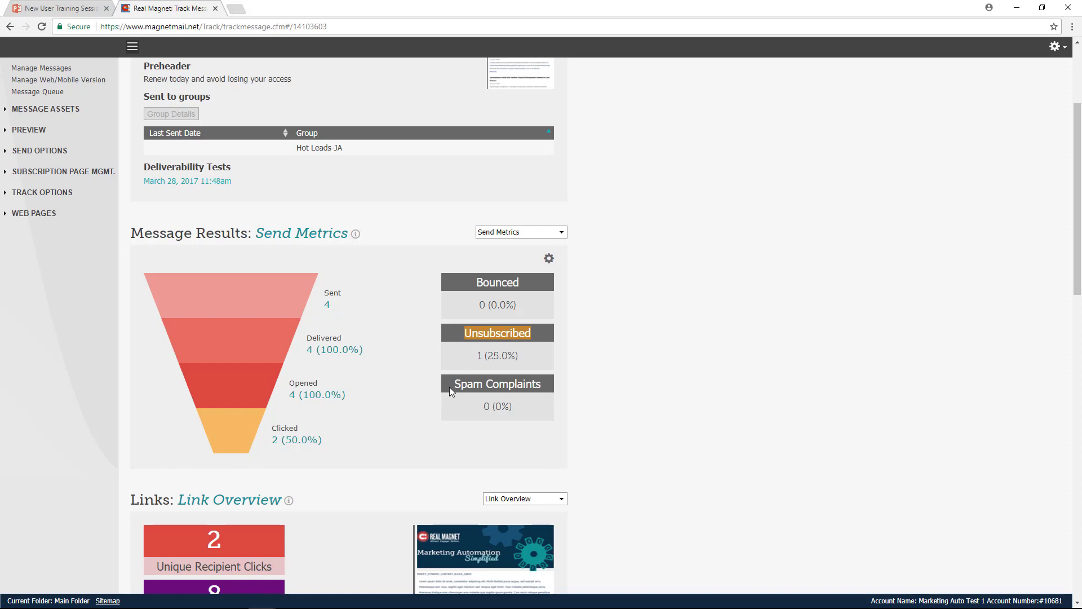
{"action": "left_click_drag", "start_coordinate": [451, 386], "coordinate": [542, 389]}
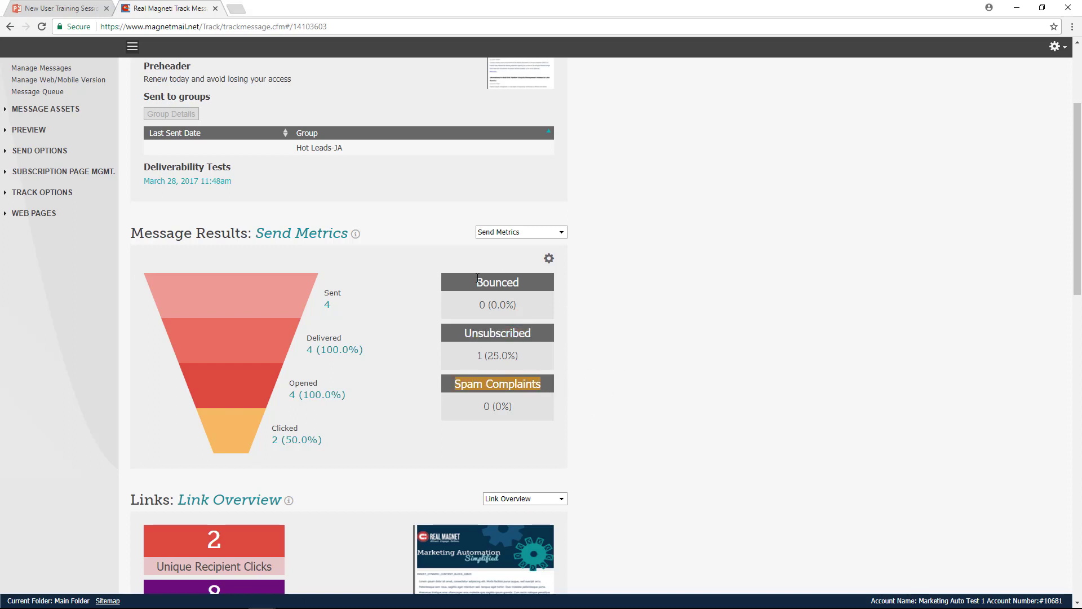
{"action": "left_click", "coordinate": [628, 368]}
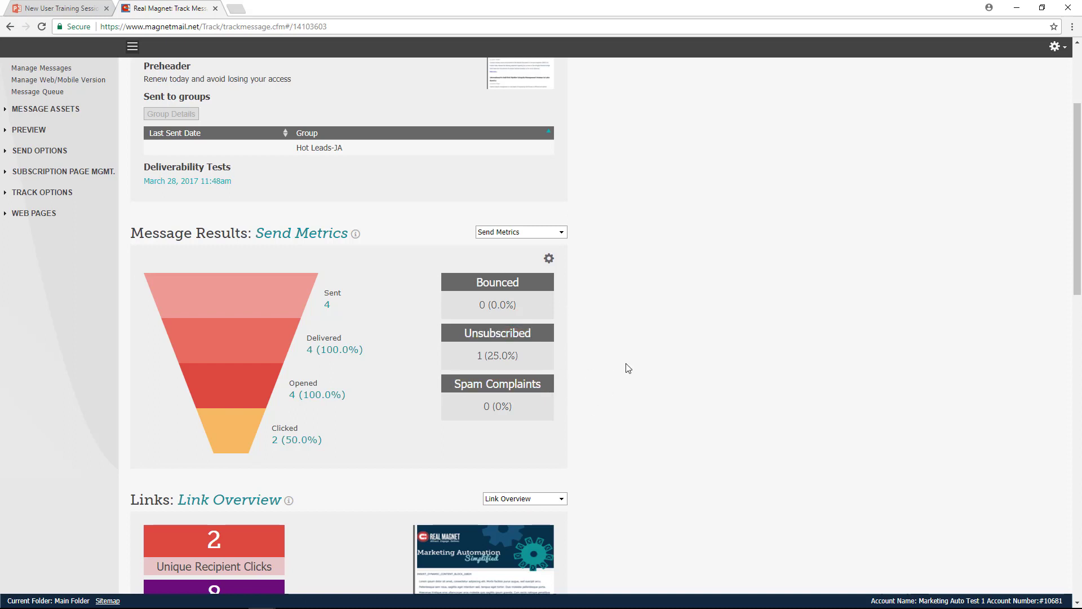
{"action": "left_click", "coordinate": [498, 360]}
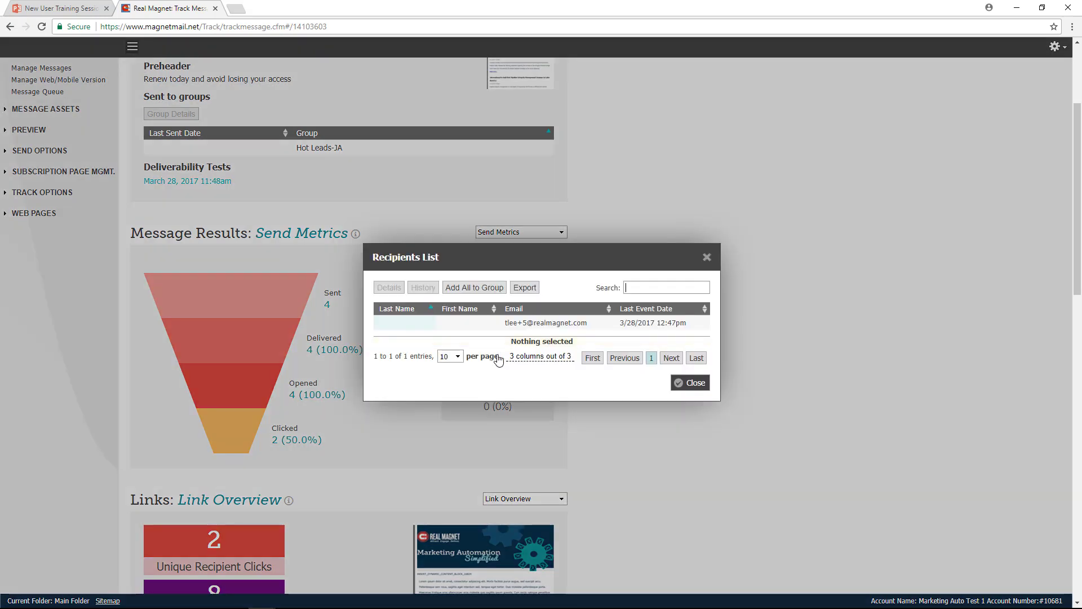
{"action": "left_click", "coordinate": [526, 326]}
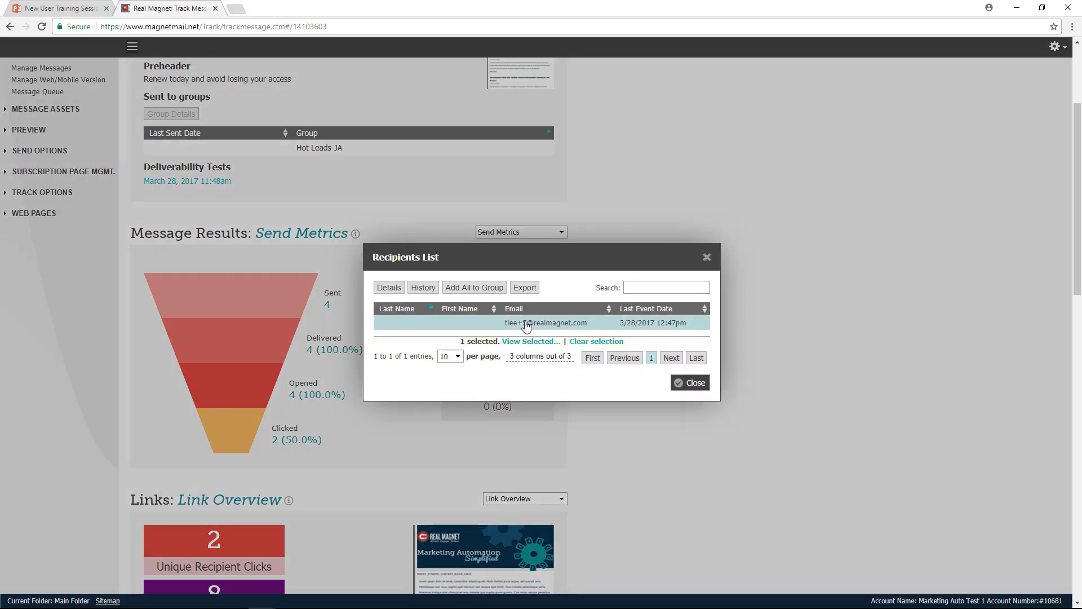
{"action": "left_click", "coordinate": [690, 385]}
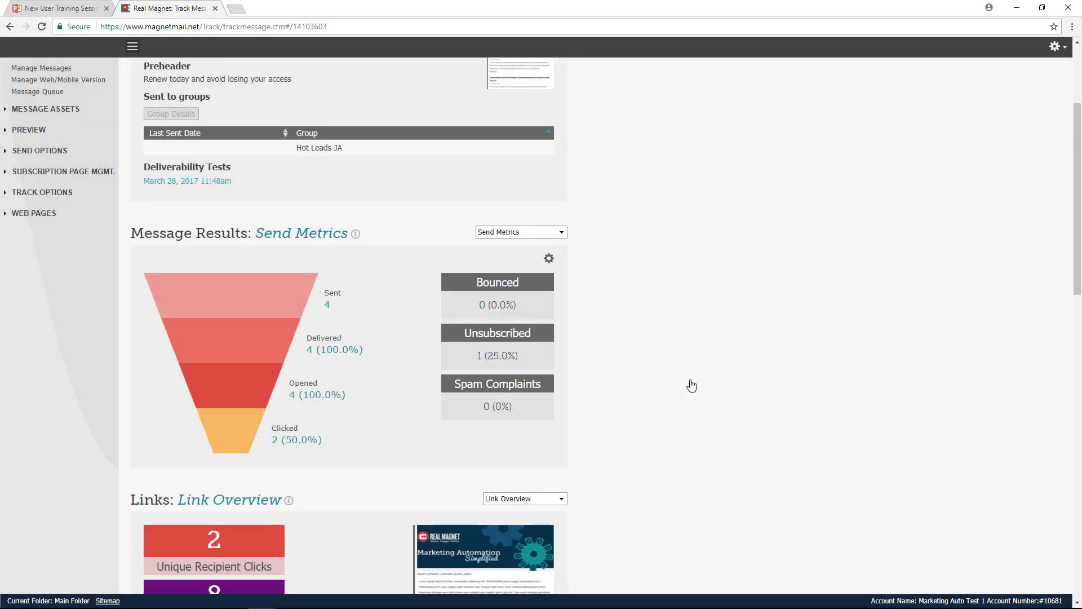
- View the Click View Tracking page for the message from the Links section, and return to the report
{"action": "scroll", "coordinate": [651, 360], "scroll_direction": "down", "scroll_amount": 4}
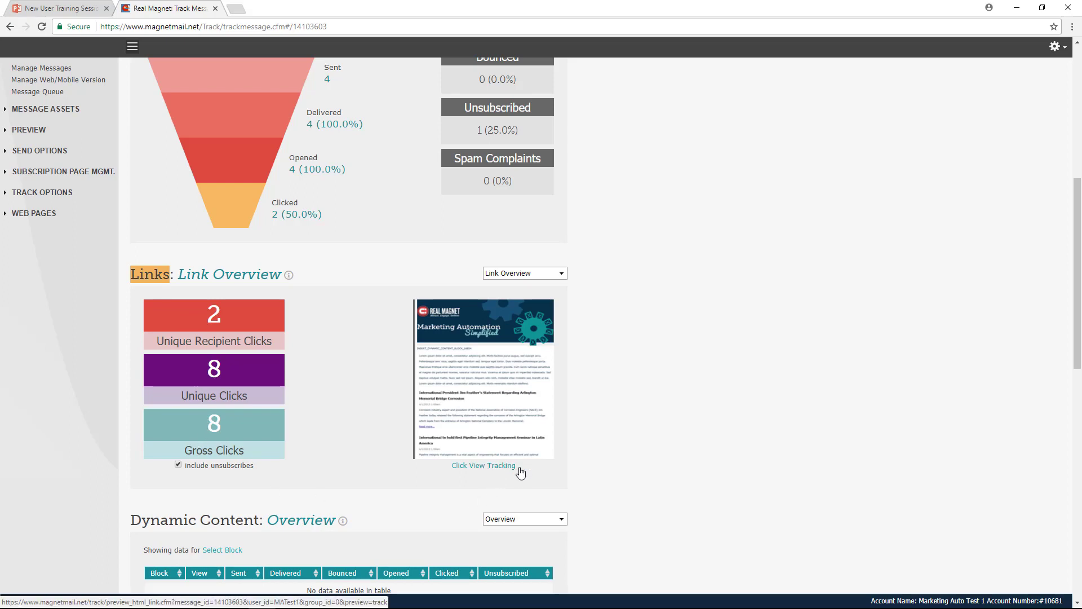
{"action": "left_click", "coordinate": [485, 466]}
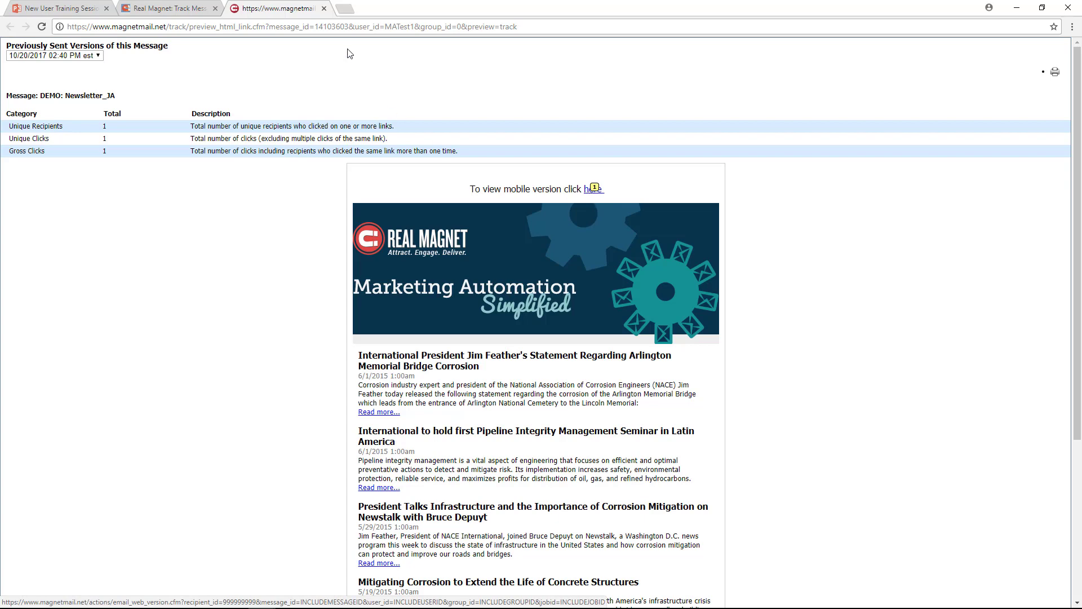
{"action": "left_click", "coordinate": [324, 9]}
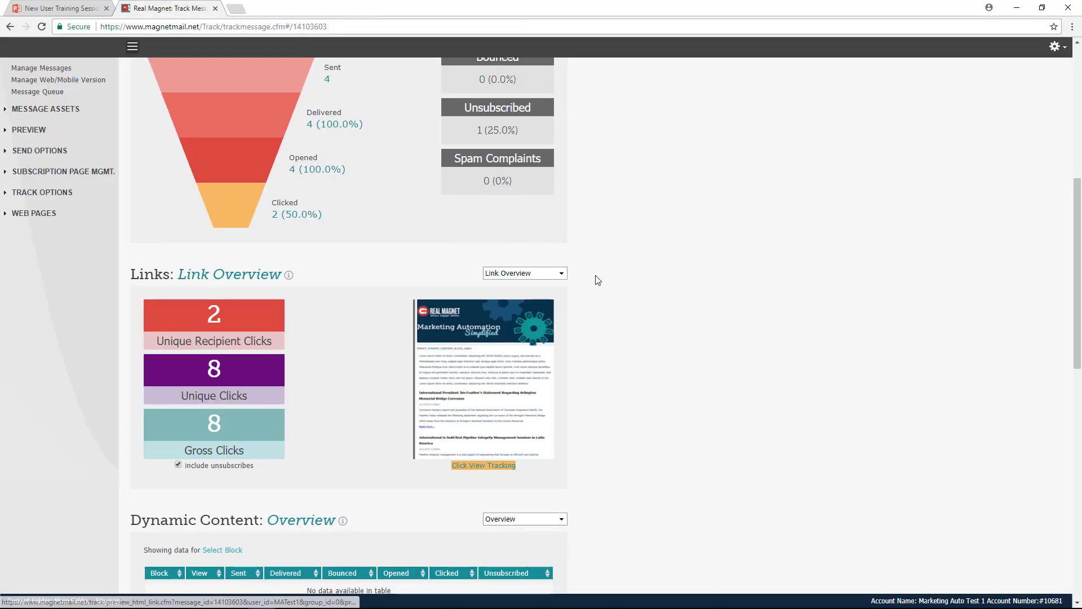
- Show Link Details in the Links section and examine the clicks and gross clicks for each URL
{"action": "left_click", "coordinate": [516, 275]}
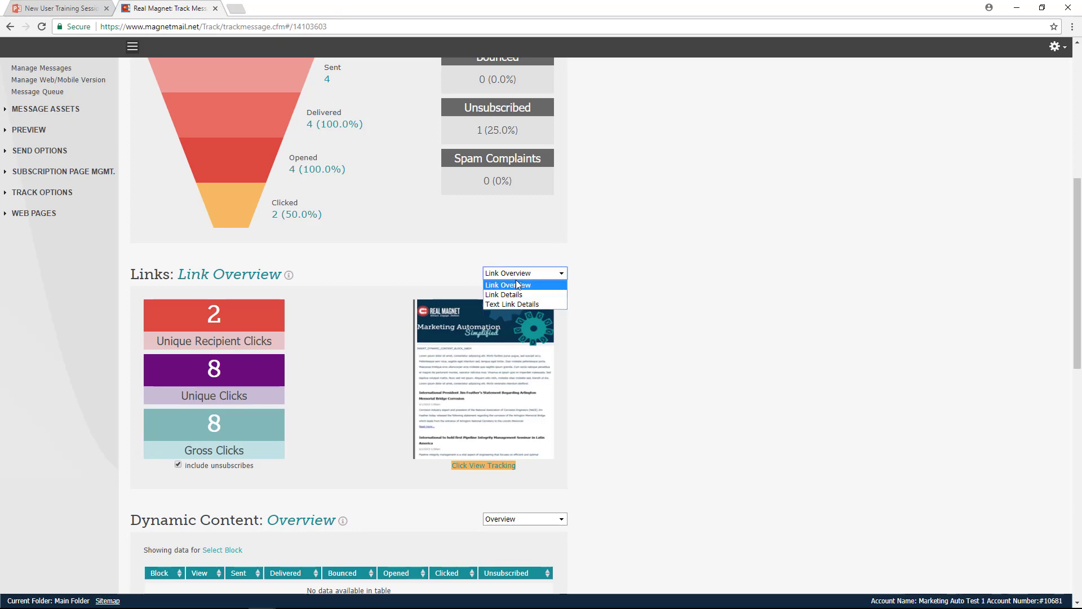
{"action": "left_click", "coordinate": [514, 295]}
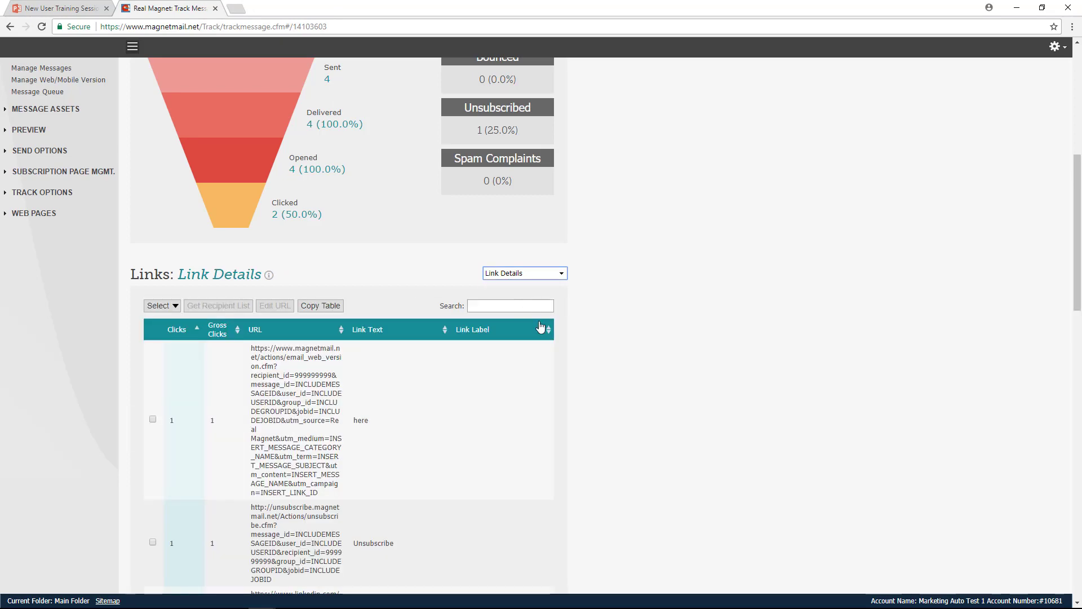
{"action": "scroll", "coordinate": [356, 335], "scroll_direction": "down", "scroll_amount": 2}
{"action": "scroll", "coordinate": [357, 335], "scroll_direction": "down", "scroll_amount": 1}
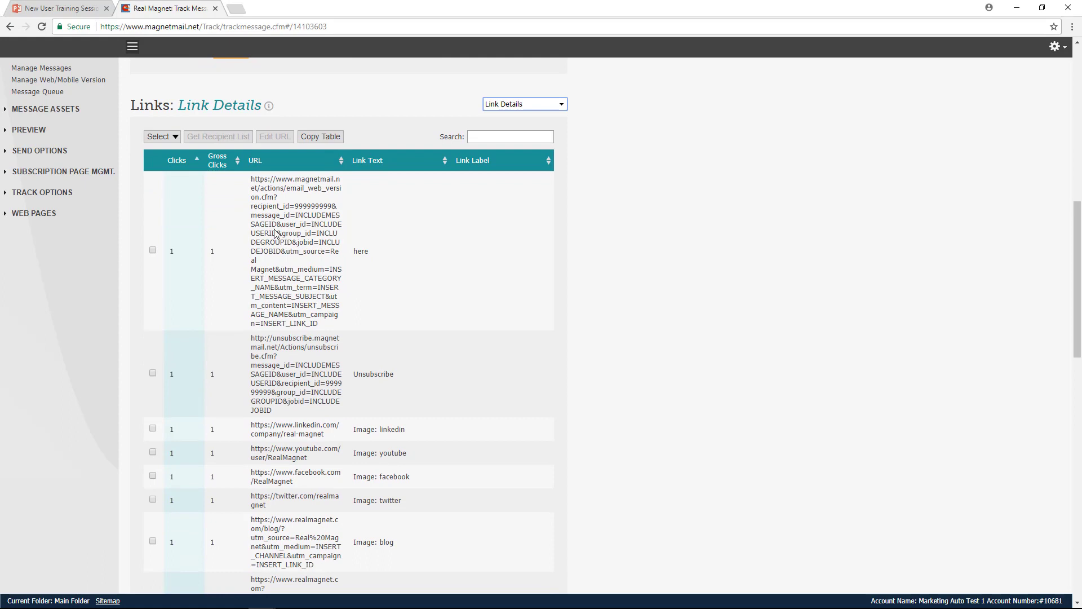
{"action": "left_click", "coordinate": [173, 252]}
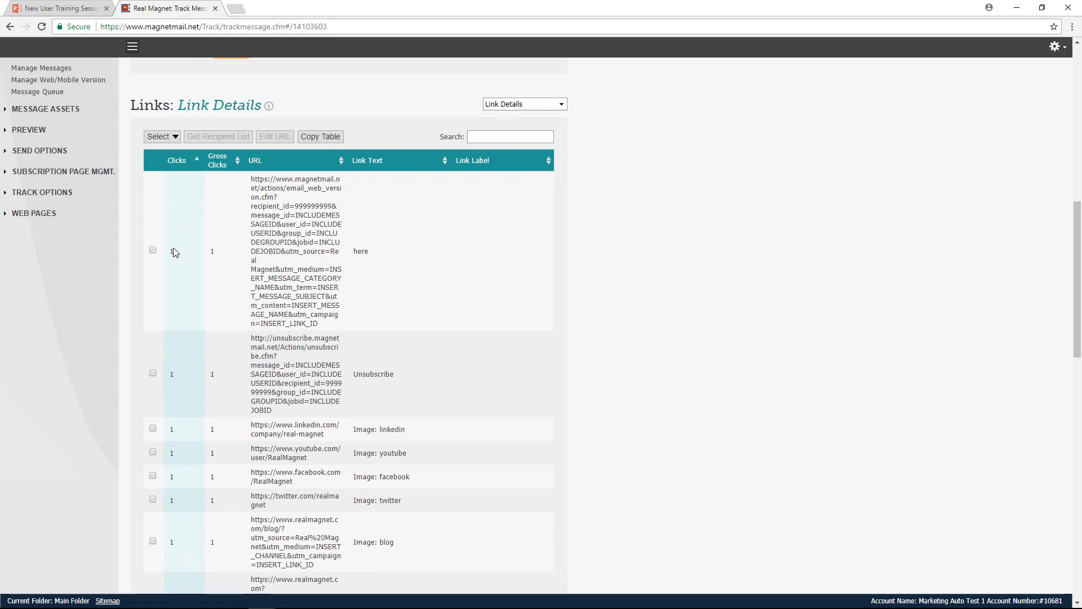
{"action": "double_click", "coordinate": [213, 252]}
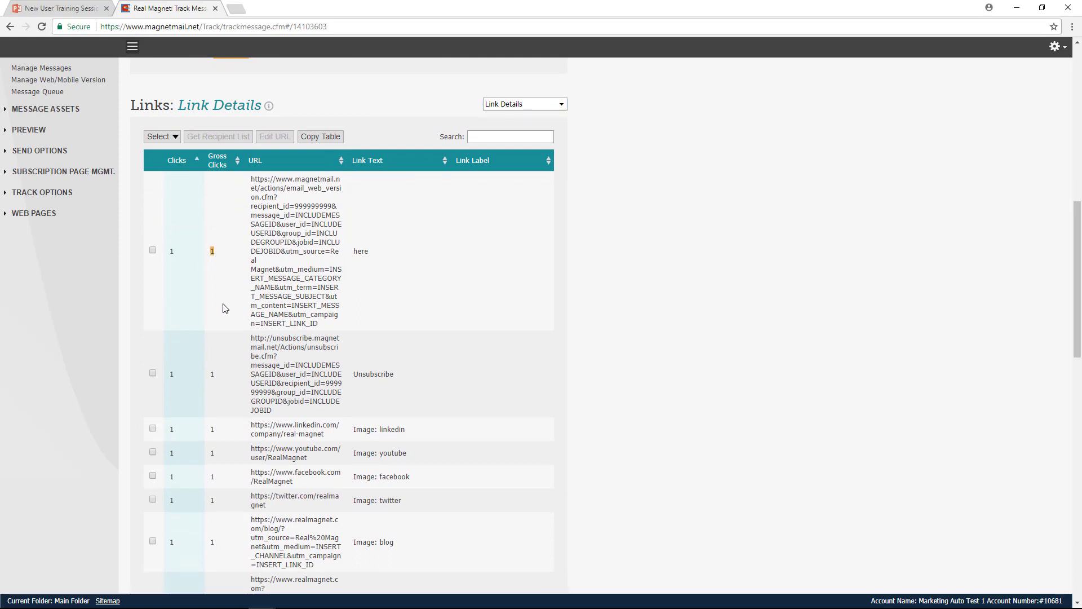
{"action": "scroll", "coordinate": [269, 291], "scroll_direction": "down", "scroll_amount": 2}
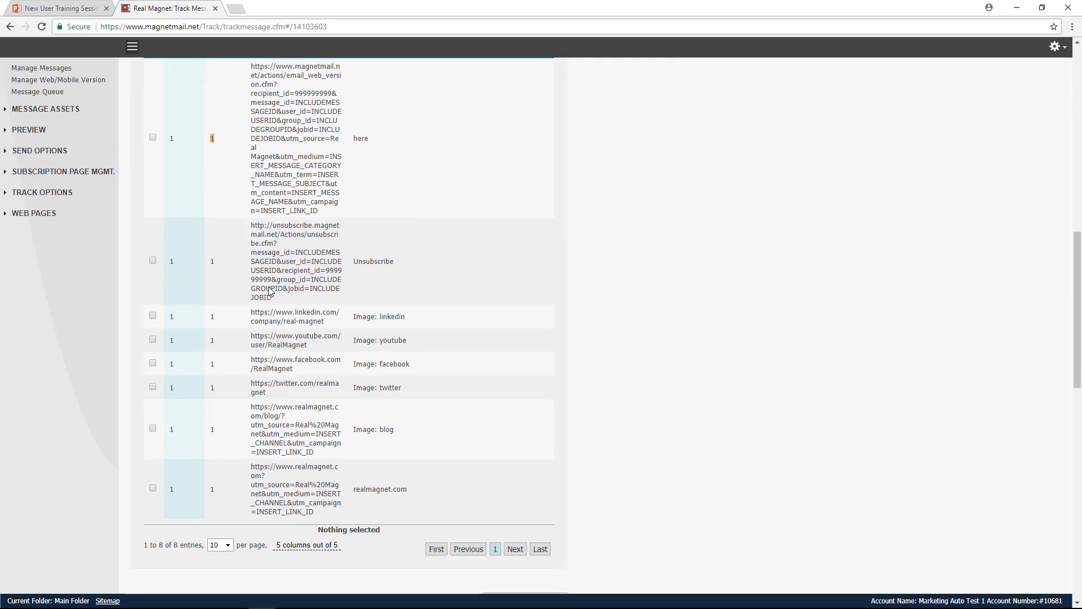
{"action": "scroll", "coordinate": [269, 291], "scroll_direction": "up", "scroll_amount": 3}
- Get the recipient list for the link with the text "here", check the recipient entry, and close the list
{"action": "left_click", "coordinate": [268, 288]}
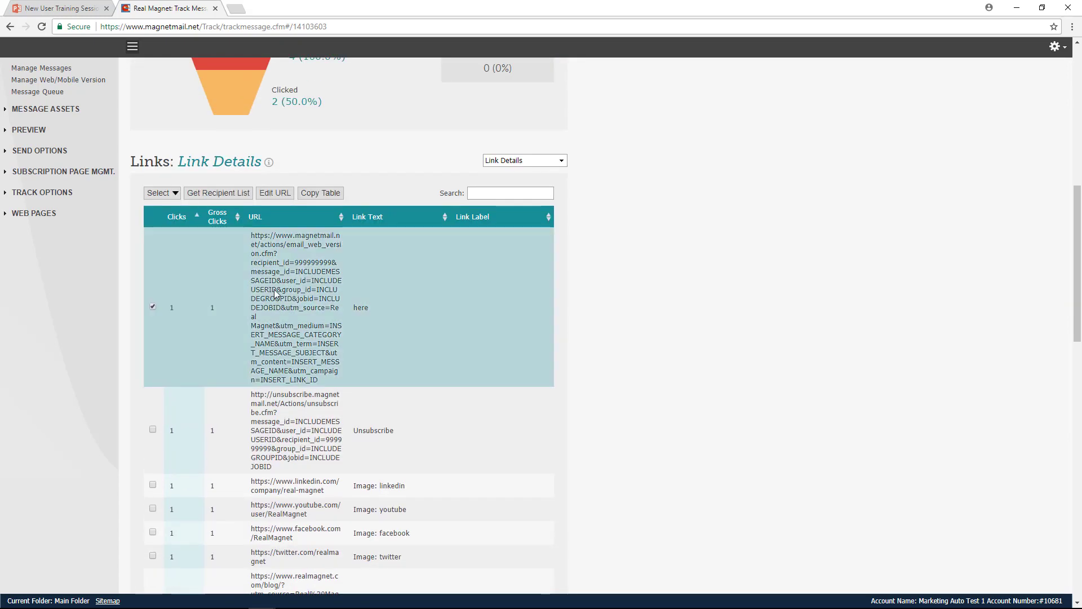
{"action": "left_click", "coordinate": [216, 193]}
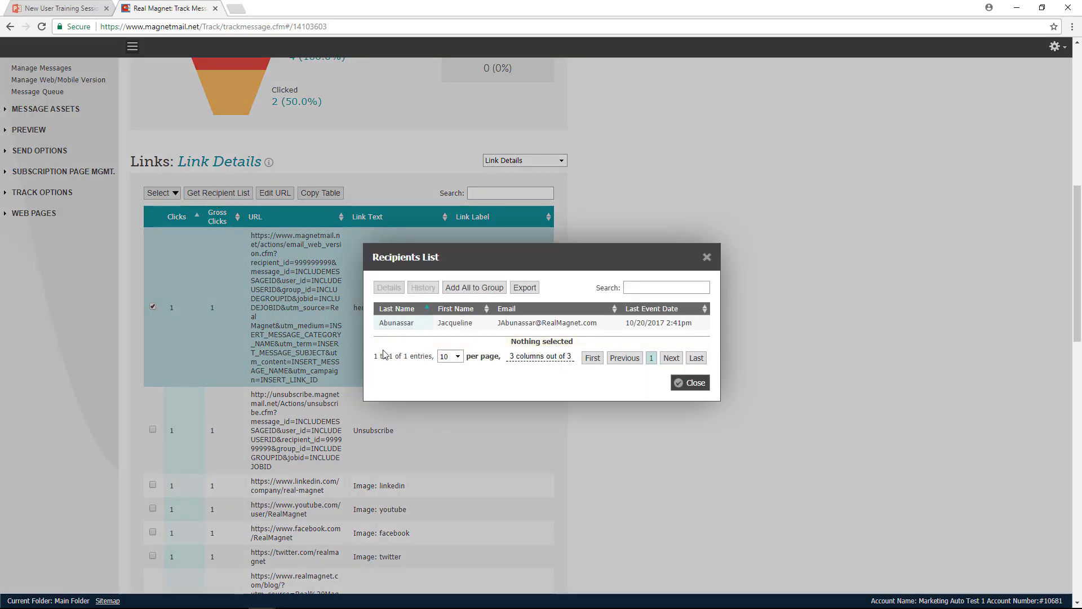
{"action": "left_click", "coordinate": [525, 324]}
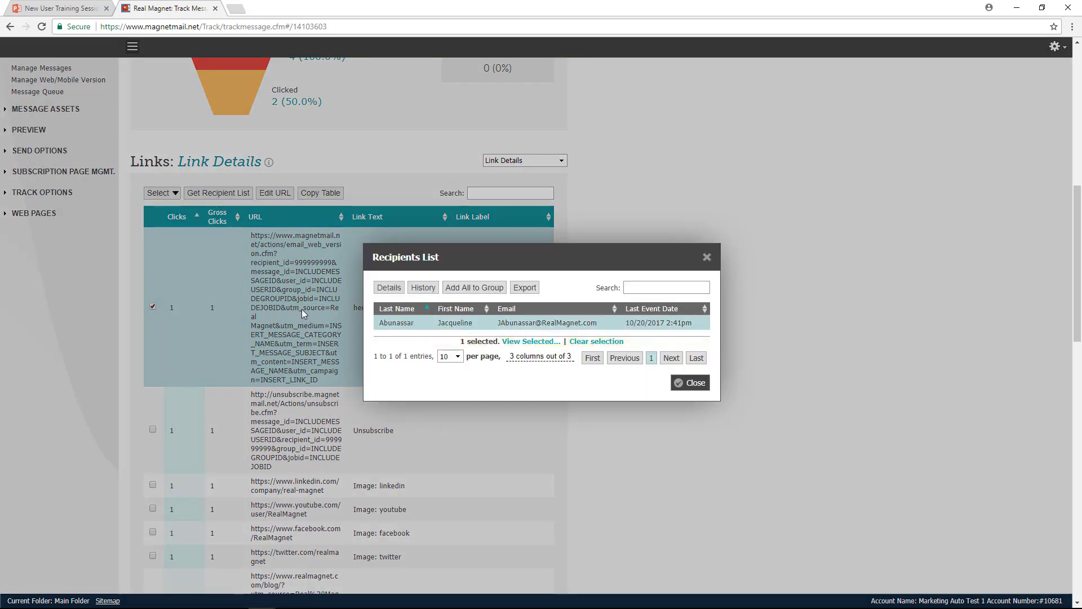
{"action": "left_click", "coordinate": [693, 382]}
- Examine the Technology section's Computer vs Mobile Opens chart and the other breakdowns it offers
{"action": "scroll", "coordinate": [673, 376], "scroll_direction": "down", "scroll_amount": 10}
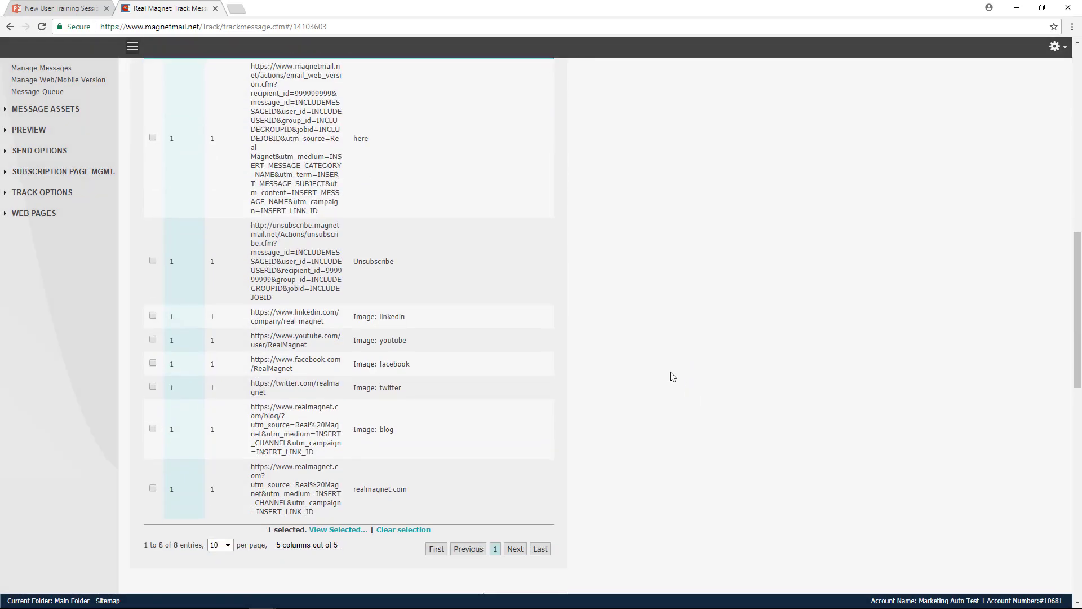
{"action": "scroll", "coordinate": [673, 376], "scroll_direction": "down", "scroll_amount": 4}
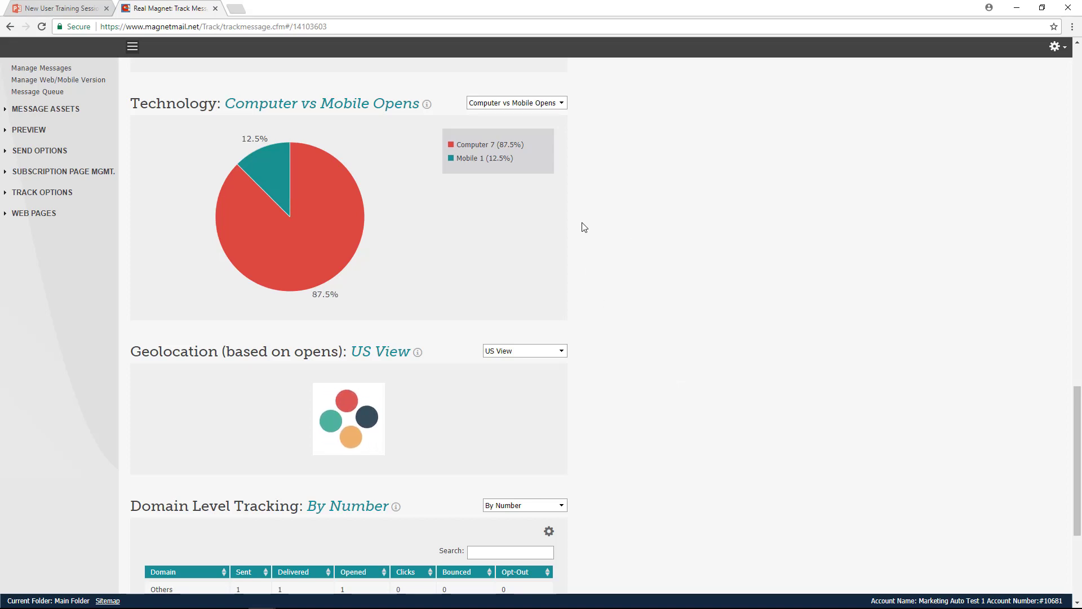
{"action": "mouse_move", "coordinate": [224, 259]}
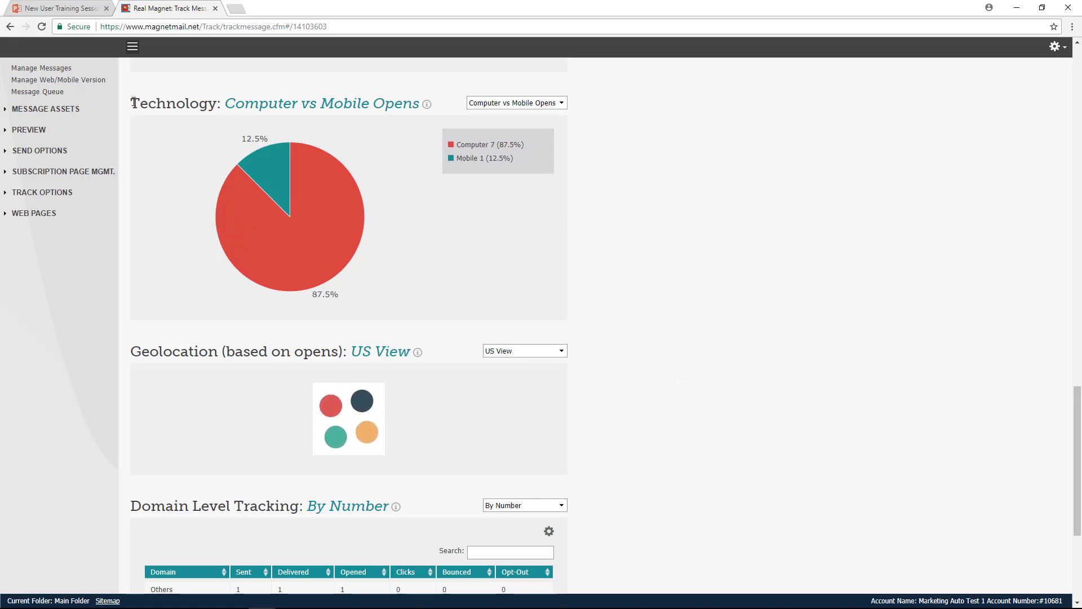
{"action": "left_click_drag", "start_coordinate": [131, 103], "coordinate": [217, 103]}
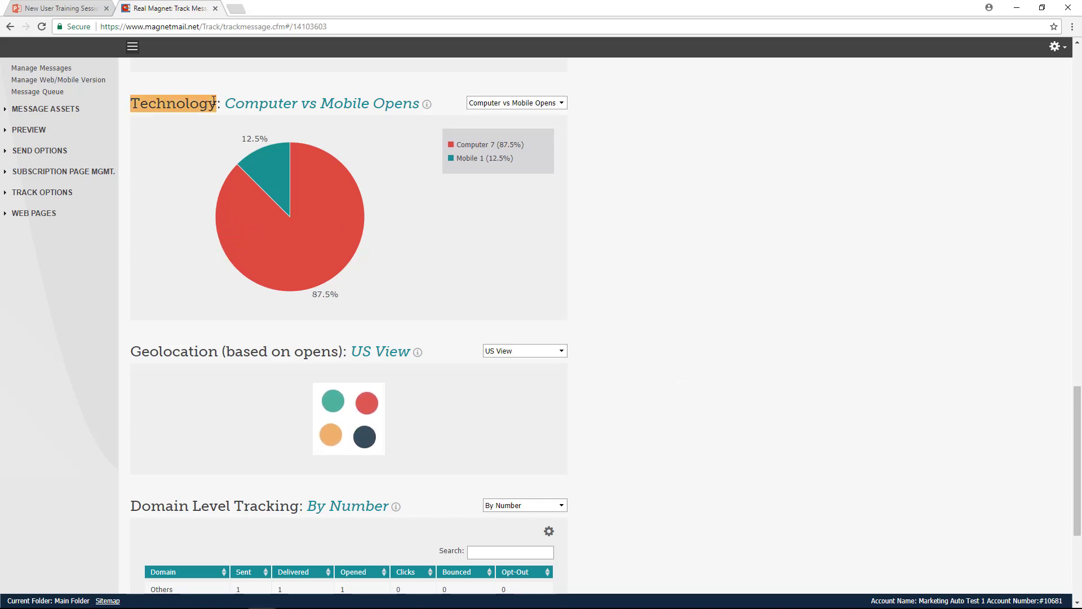
{"action": "left_click", "coordinate": [515, 107]}
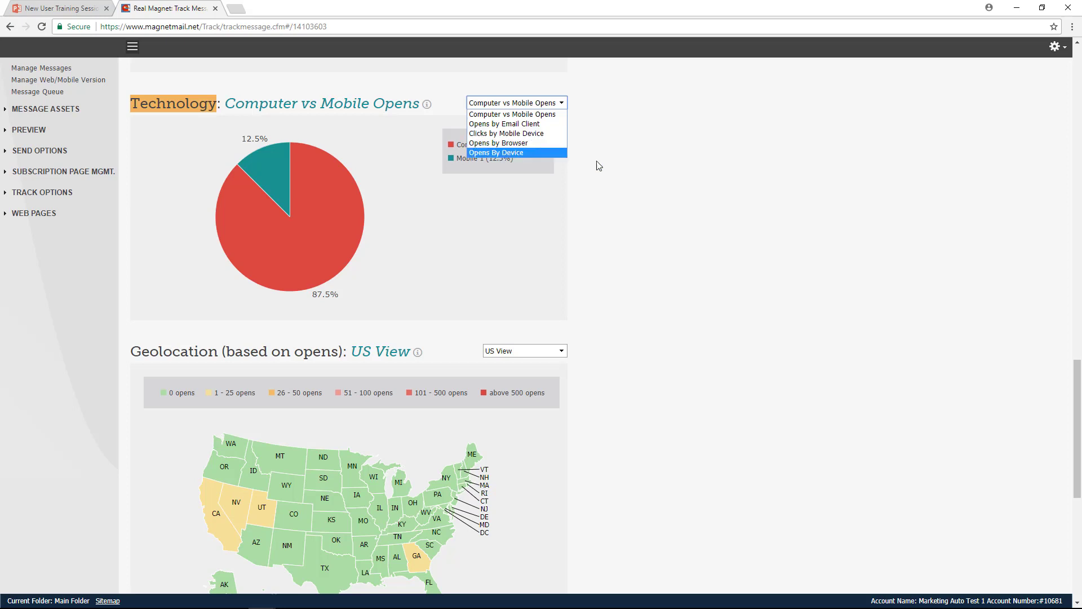
{"action": "left_click", "coordinate": [610, 171]}
- Check the number of opens by state on the Geolocation US View map
{"action": "scroll", "coordinate": [610, 170], "scroll_direction": "down", "scroll_amount": 4}
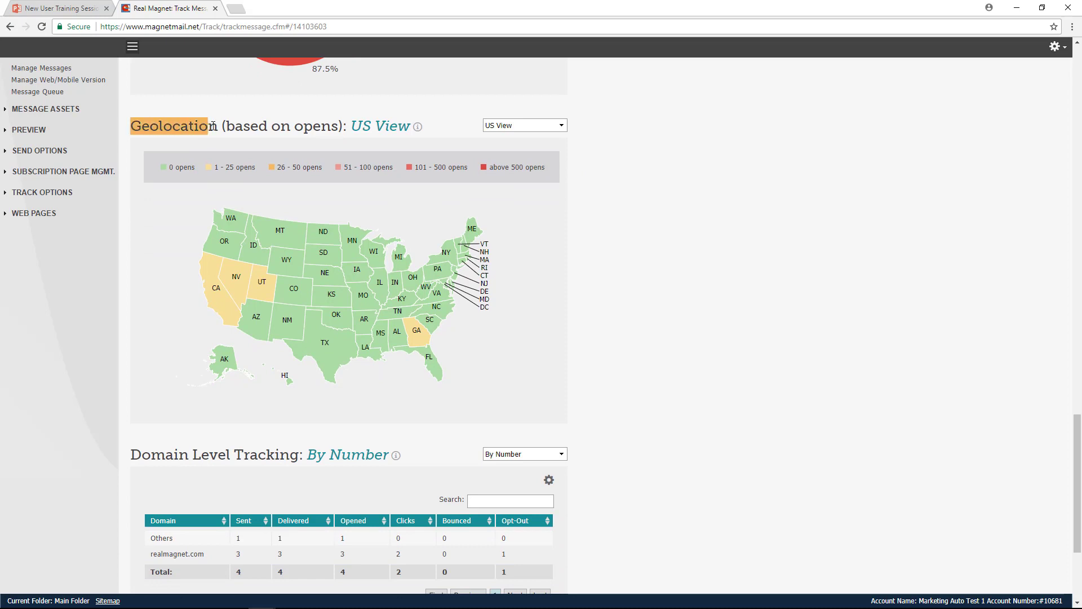
{"action": "mouse_move", "coordinate": [224, 274]}
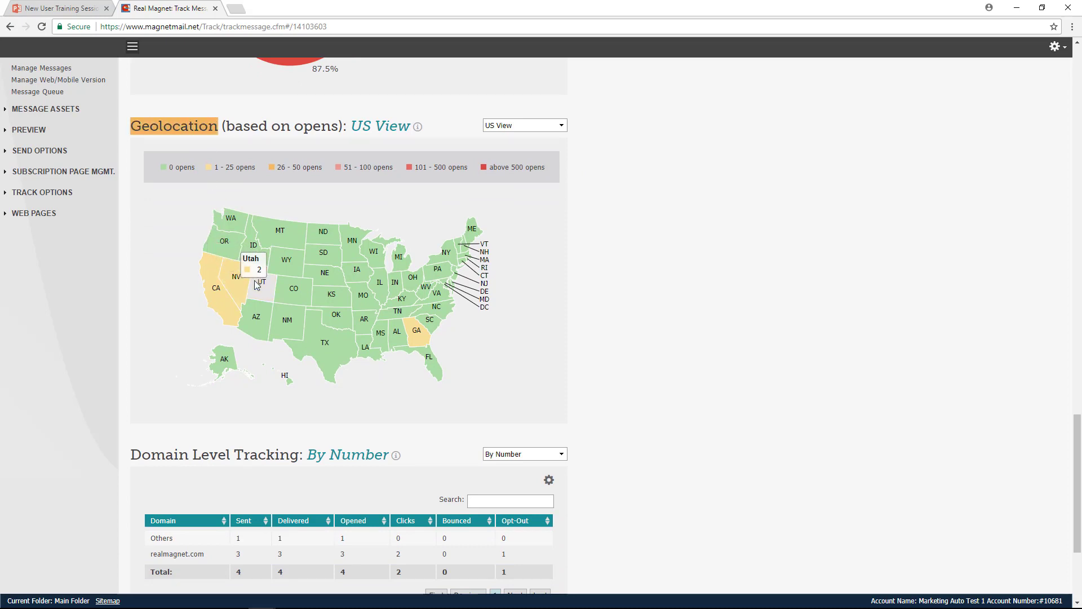
- Check further states on the Geolocation map and examine the per-domain figures in the Domain Level Tracking table
{"action": "mouse_move", "coordinate": [288, 290]}
{"action": "mouse_move", "coordinate": [288, 315]}
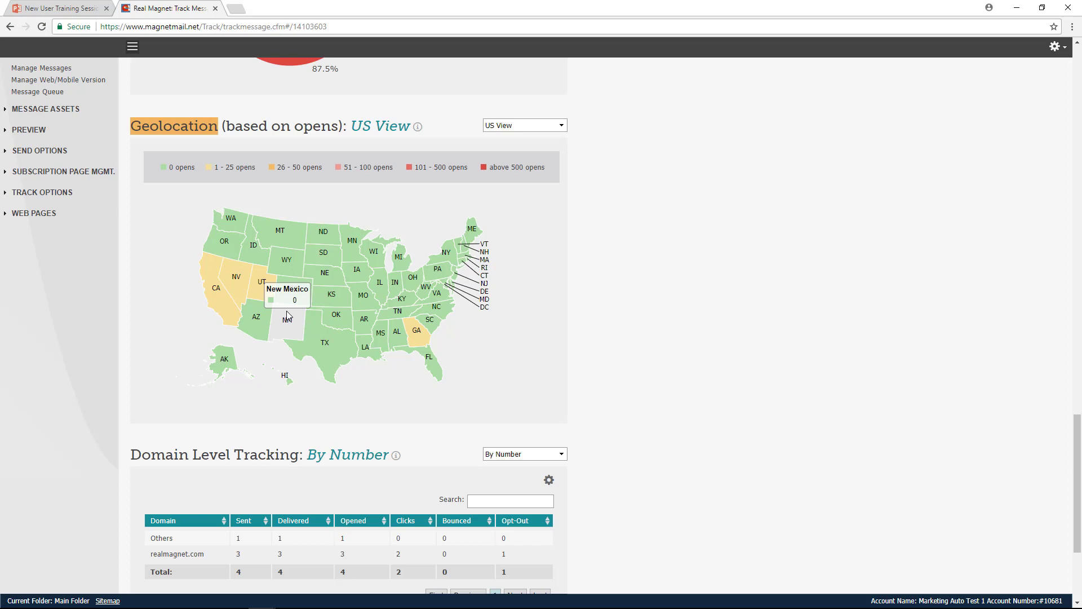
{"action": "scroll", "coordinate": [287, 316], "scroll_direction": "down", "scroll_amount": 3}
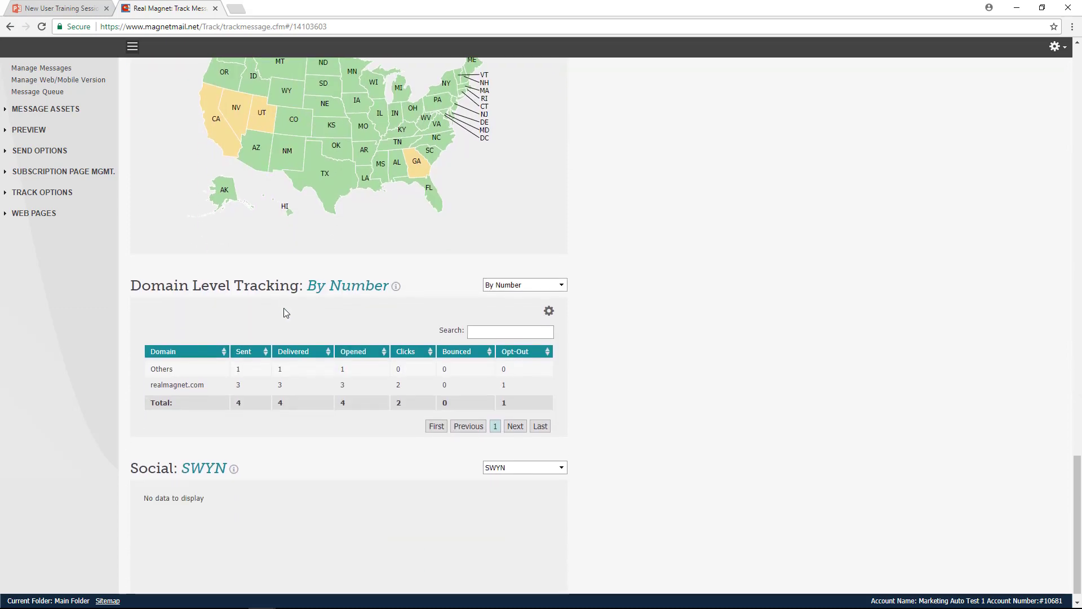
{"action": "left_click_drag", "start_coordinate": [130, 290], "coordinate": [289, 287]}
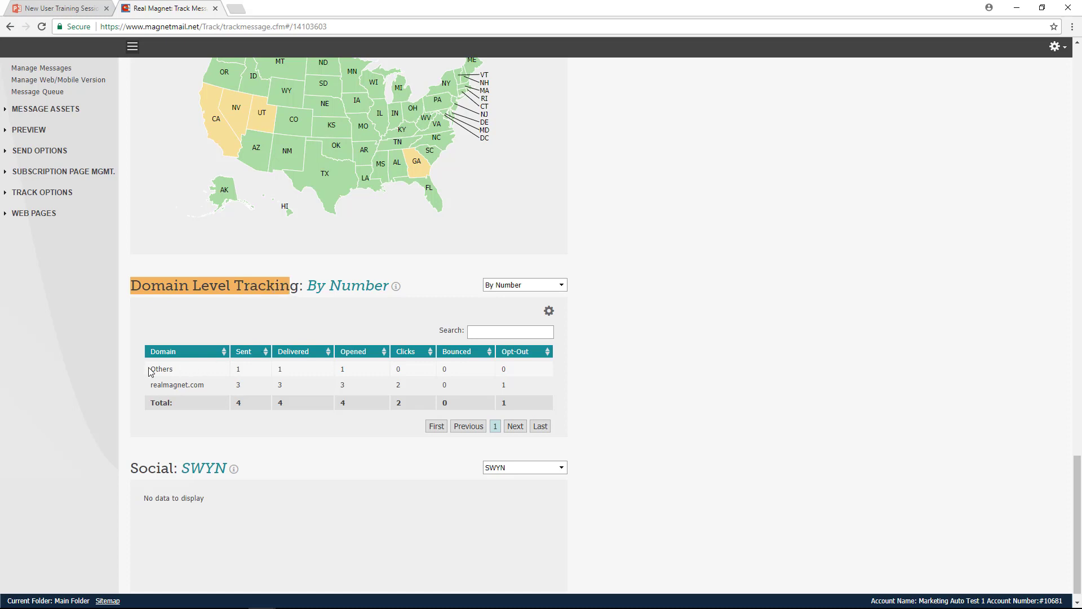
{"action": "left_click_drag", "start_coordinate": [150, 369], "coordinate": [201, 391]}
{"action": "left_click", "coordinate": [159, 393]}
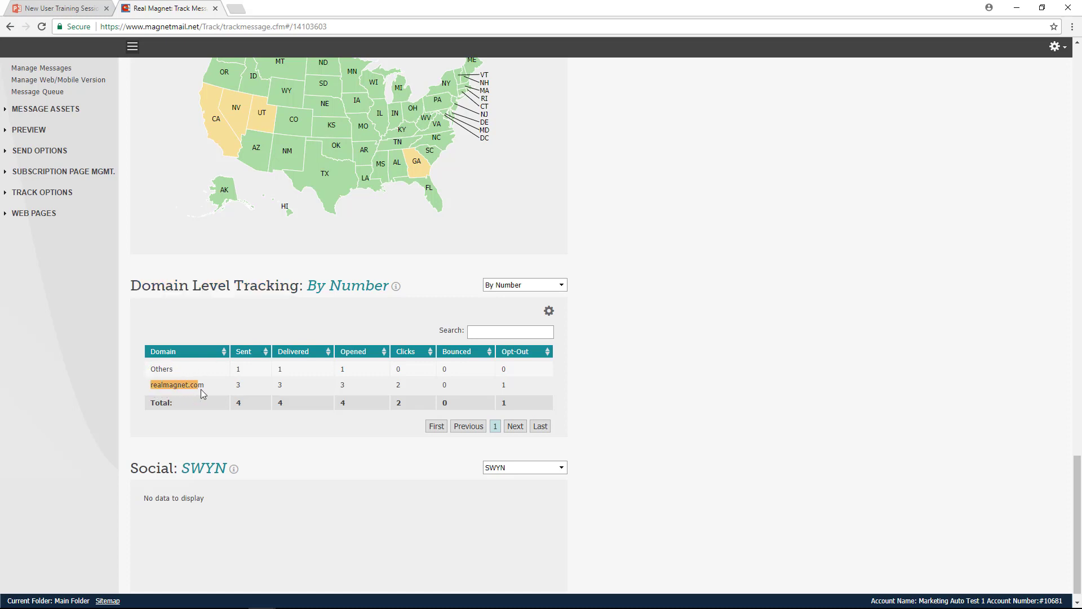
- Leave the tracking report for the Contacts area and open its Upload Data form
{"action": "scroll", "coordinate": [248, 375], "scroll_direction": "up", "scroll_amount": 2}
{"action": "scroll", "coordinate": [246, 373], "scroll_direction": "up", "scroll_amount": 6}
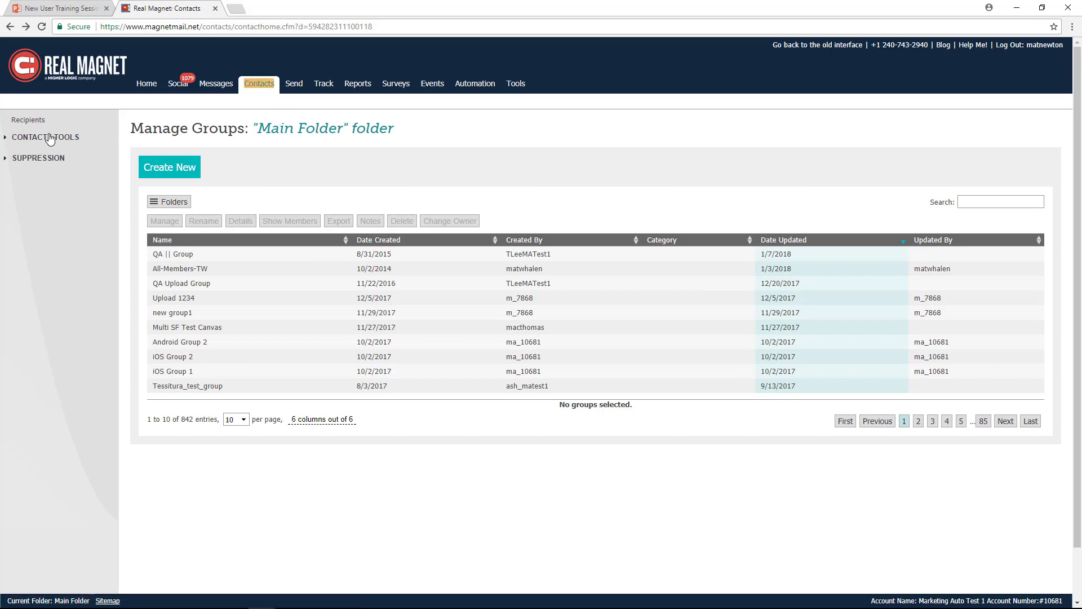
{"action": "left_click", "coordinate": [37, 138]}
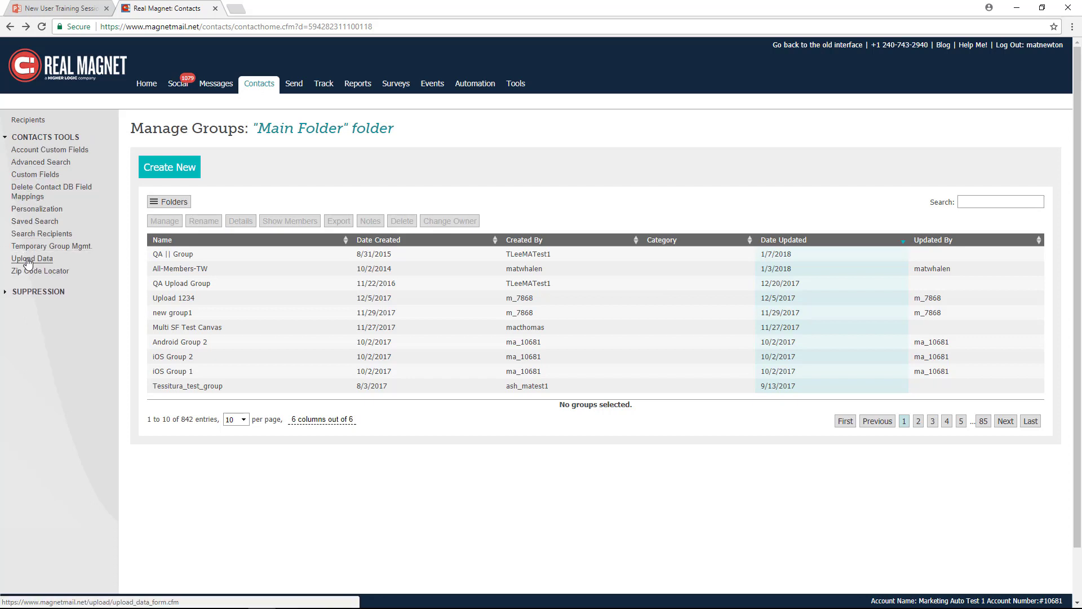
{"action": "left_click", "coordinate": [28, 259]}
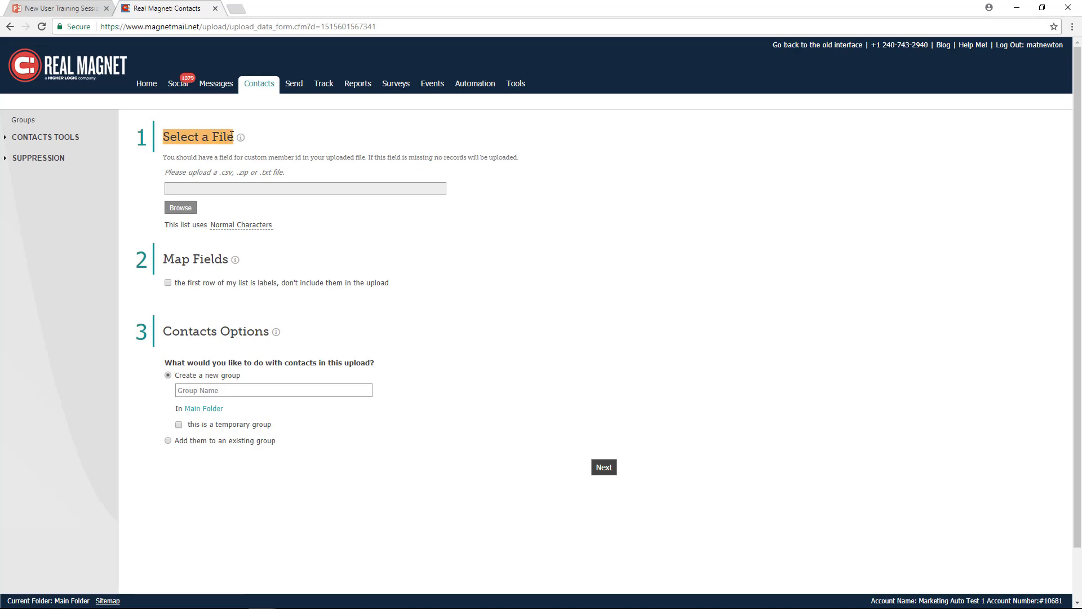
- Select the ListUpload file from the Desktop as the contact list to upload
{"action": "left_click", "coordinate": [184, 204]}
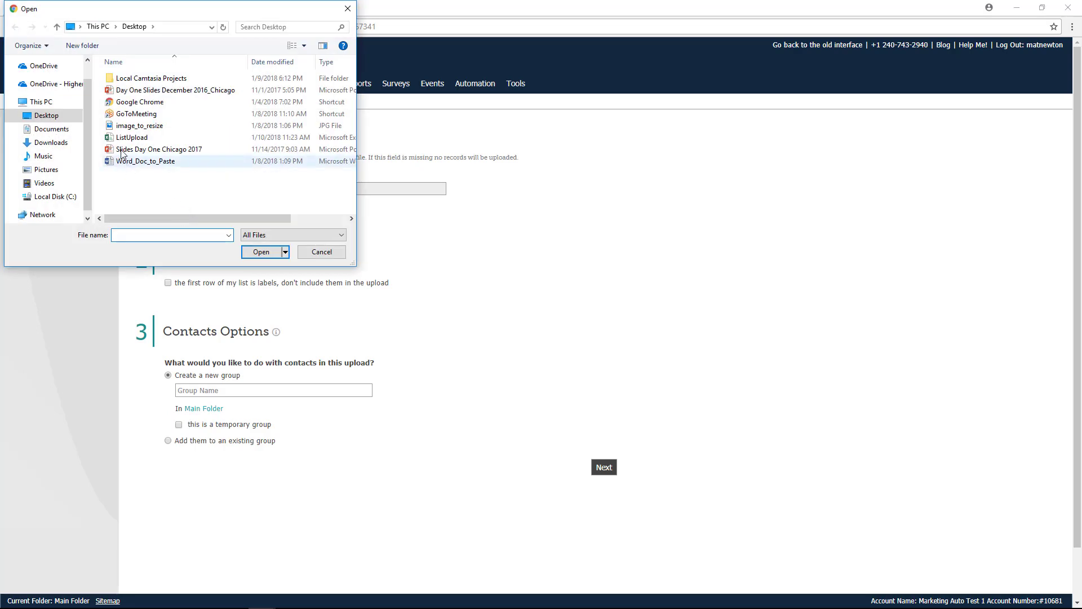
{"action": "left_click", "coordinate": [122, 139]}
{"action": "left_click", "coordinate": [257, 251]}
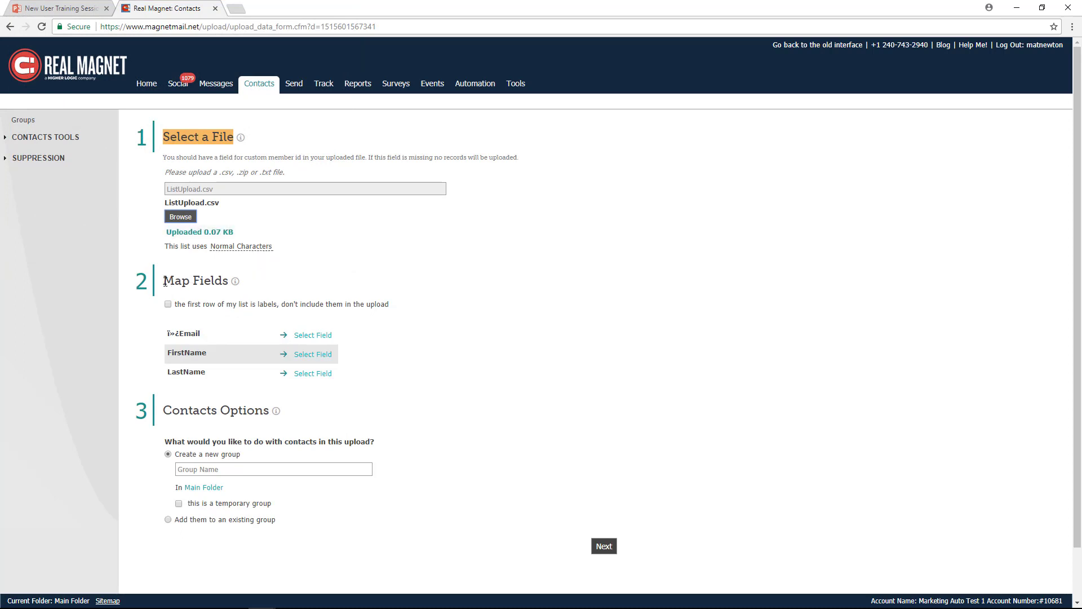
- Exclude the first row as labels and map the uploaded columns to Email, First Name and Last Name
{"action": "scroll", "coordinate": [366, 287], "scroll_direction": "down", "scroll_amount": 1}
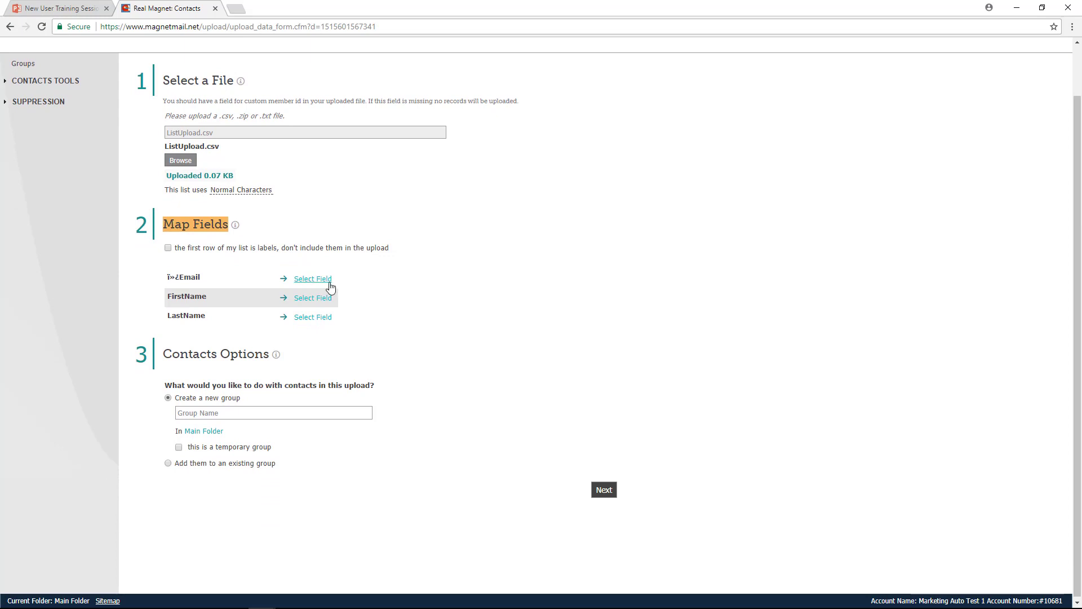
{"action": "left_click", "coordinate": [167, 249]}
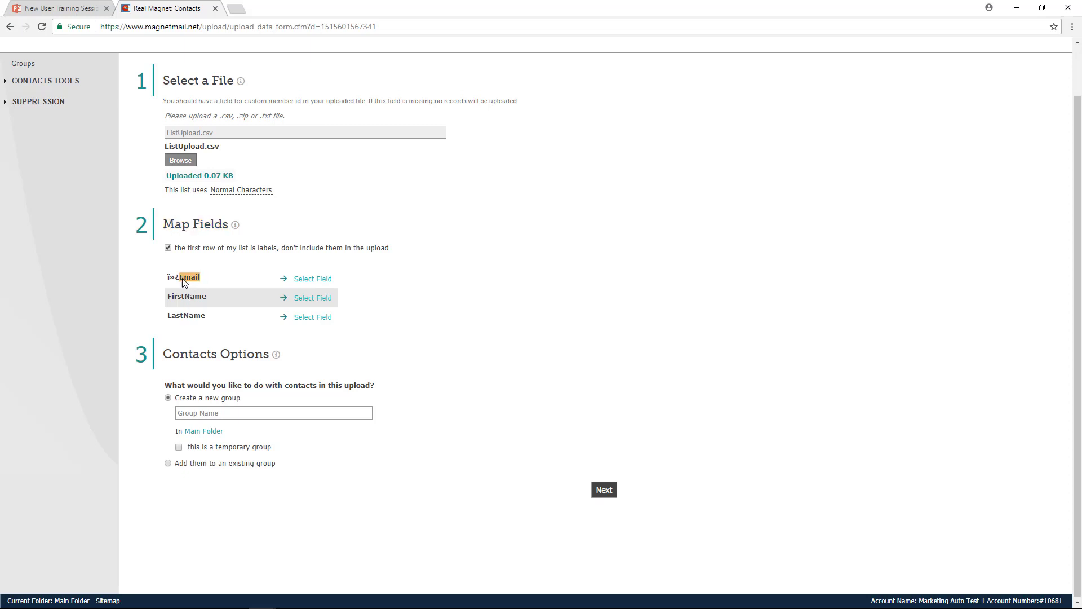
{"action": "left_click", "coordinate": [313, 280]}
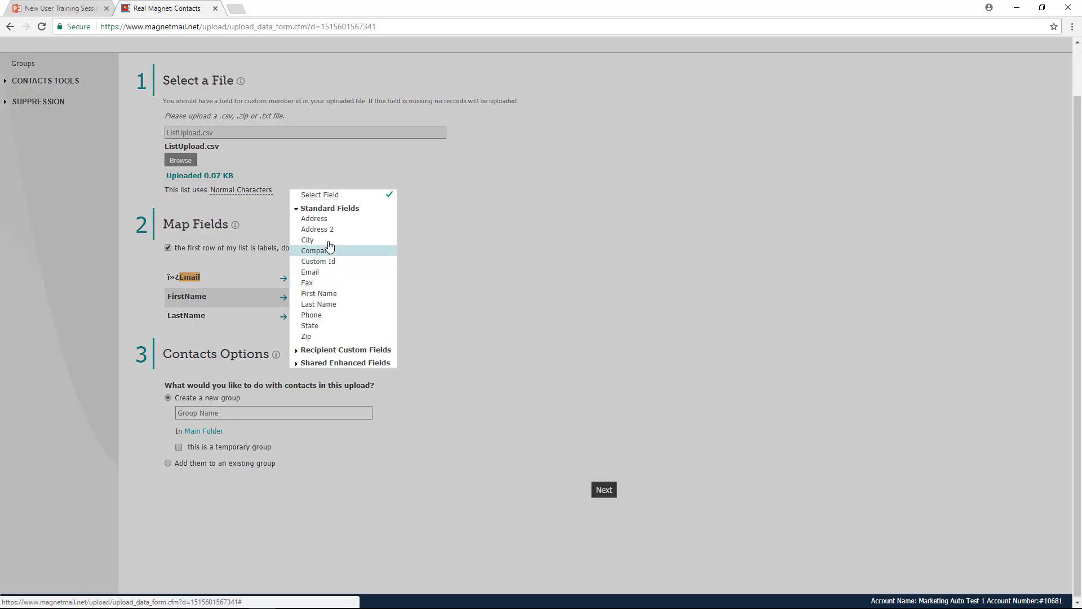
{"action": "left_click", "coordinate": [311, 272]}
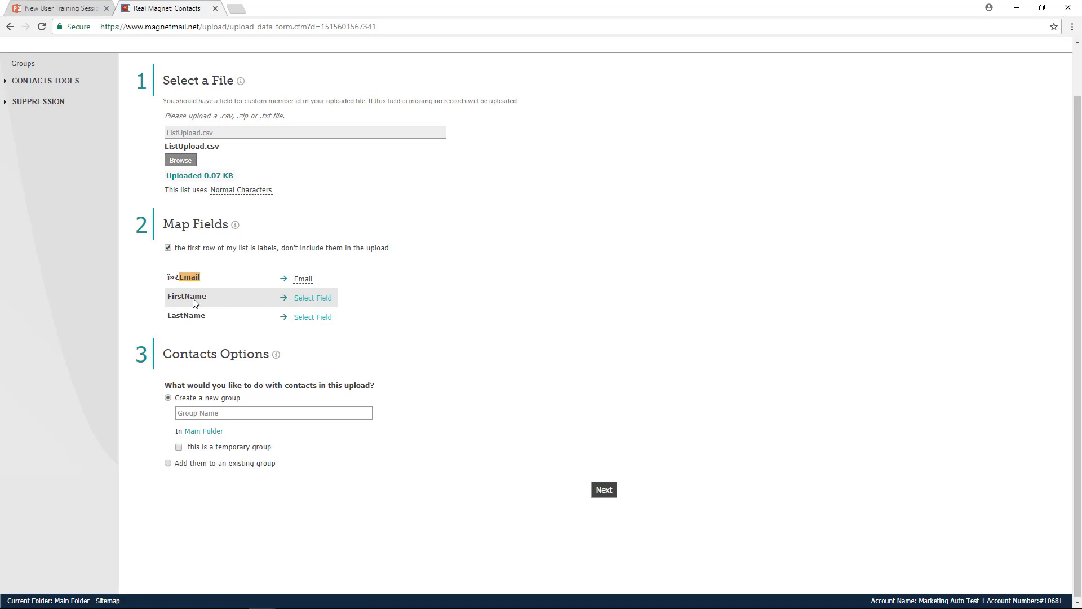
{"action": "left_click", "coordinate": [314, 304]}
{"action": "left_click", "coordinate": [326, 315]}
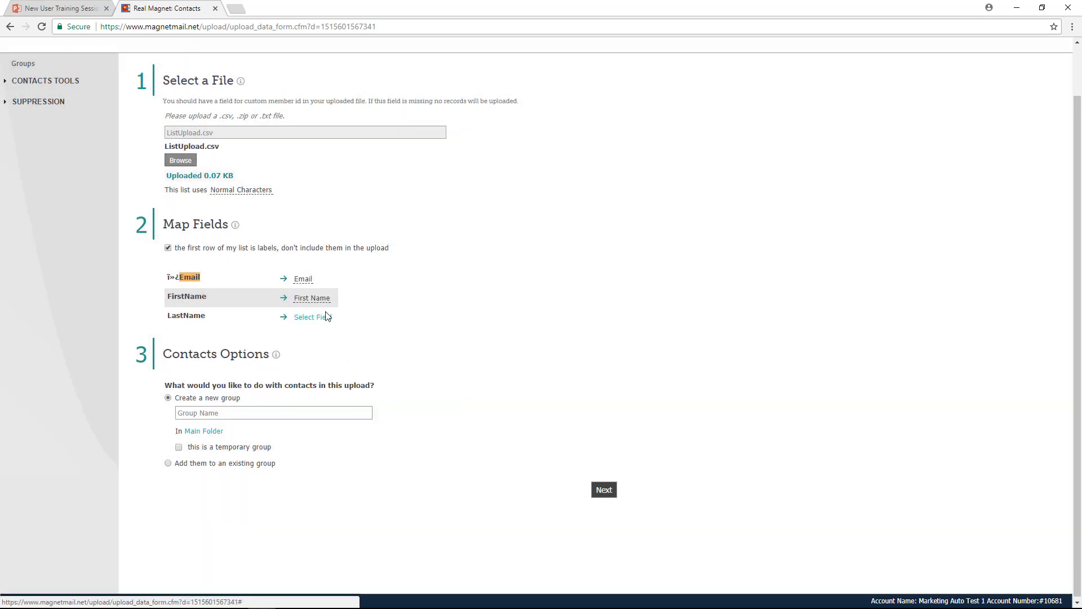
{"action": "left_click", "coordinate": [313, 319]}
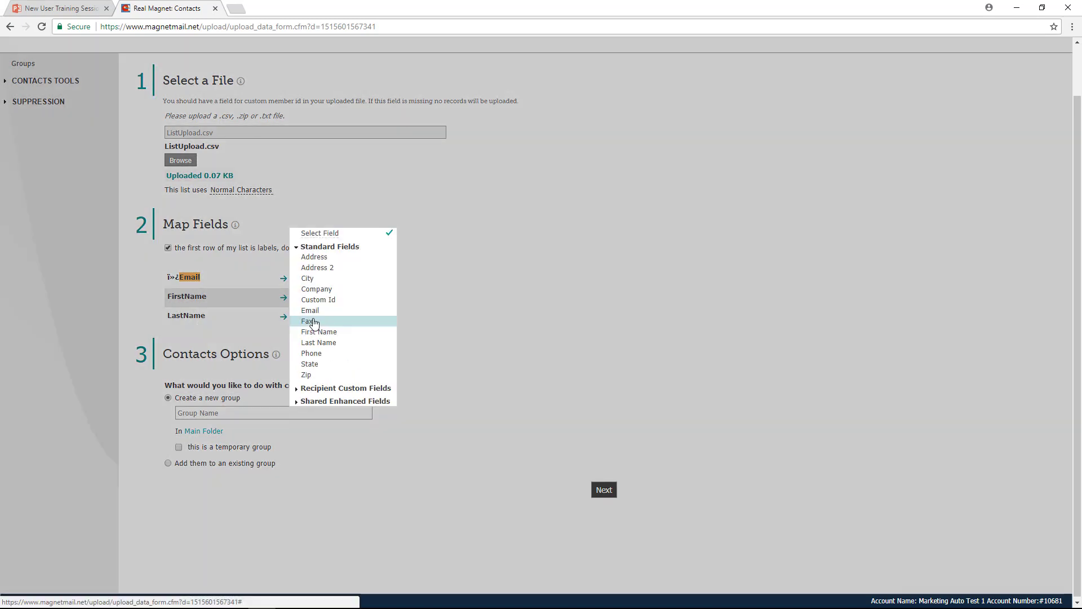
{"action": "left_click", "coordinate": [323, 343]}
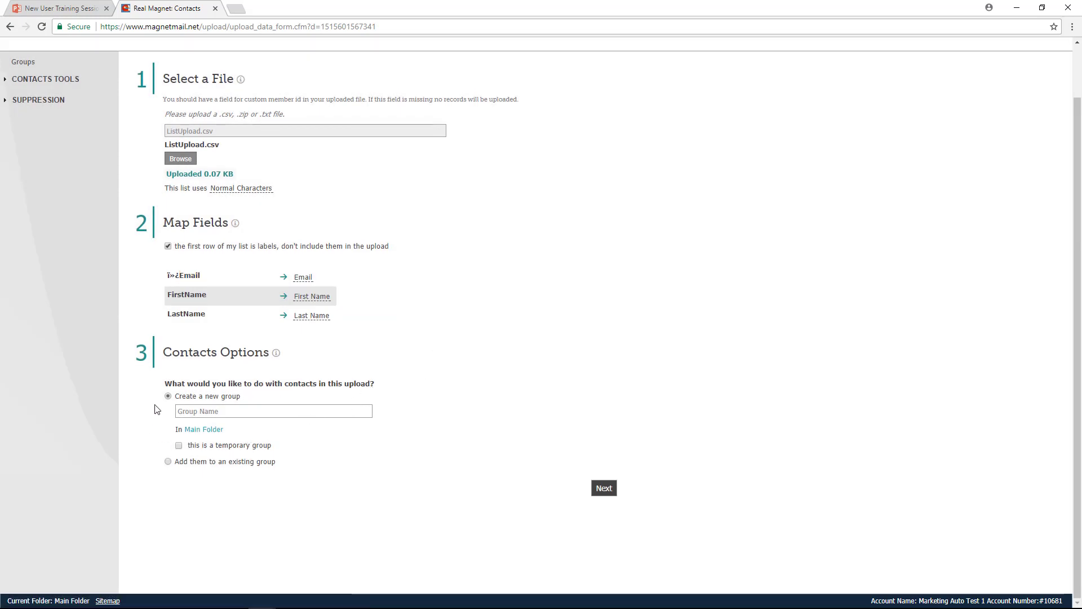
{"action": "left_click_drag", "start_coordinate": [164, 352], "coordinate": [270, 356]}
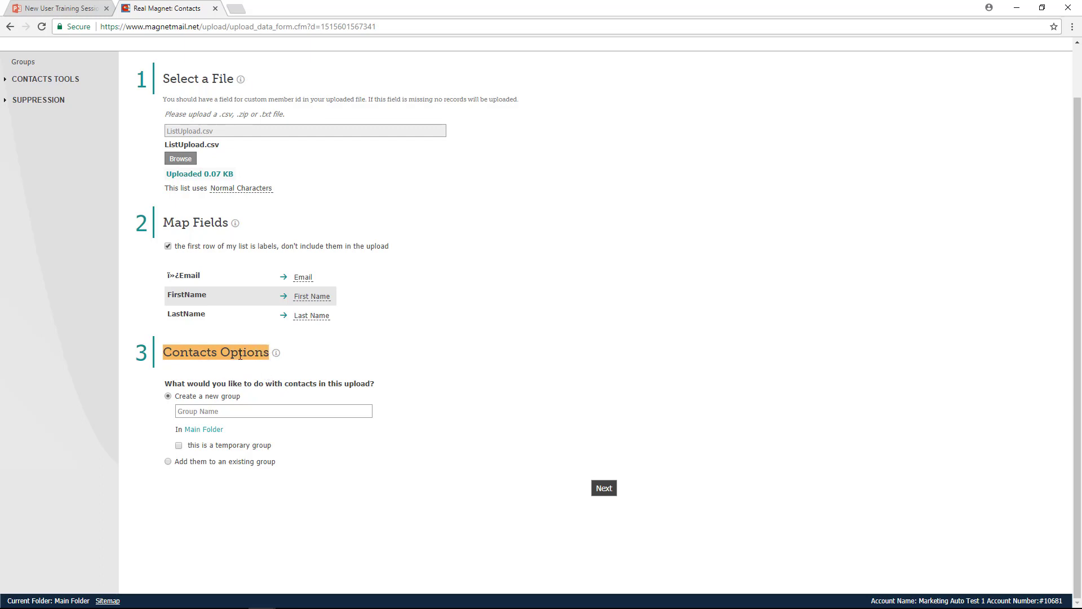
{"action": "left_click", "coordinate": [192, 412]}
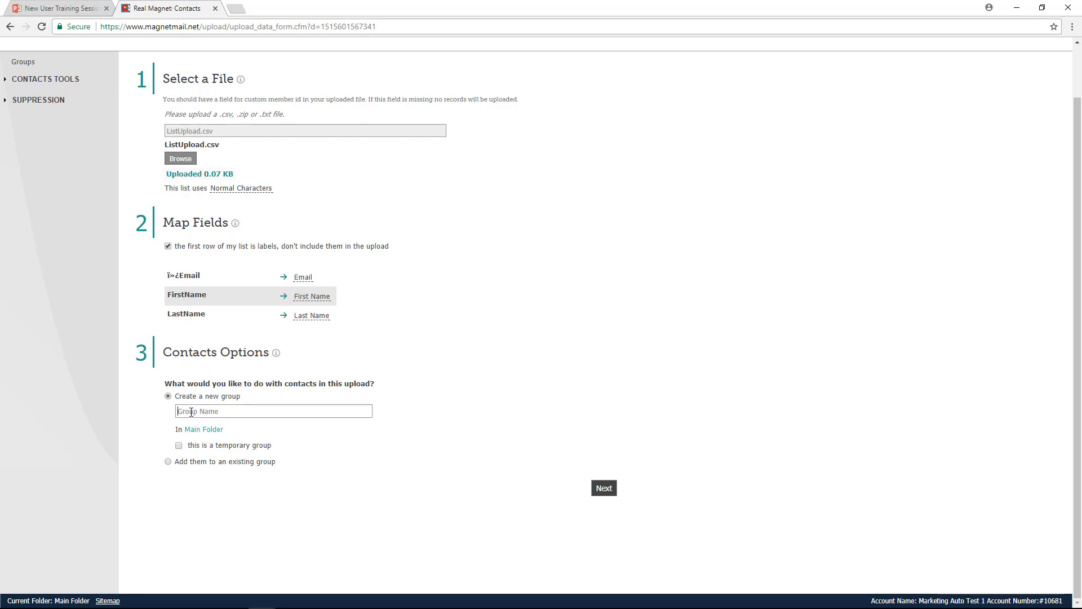
{"action": "type", "text": "Training"}
{"action": "left_click_drag", "start_coordinate": [224, 414], "coordinate": [172, 414]}
{"action": "key", "text": "BackSpace"}
- Set the upload to add its contacts to the existing group djah and review the Replace the group option
{"action": "left_click", "coordinate": [168, 463]}
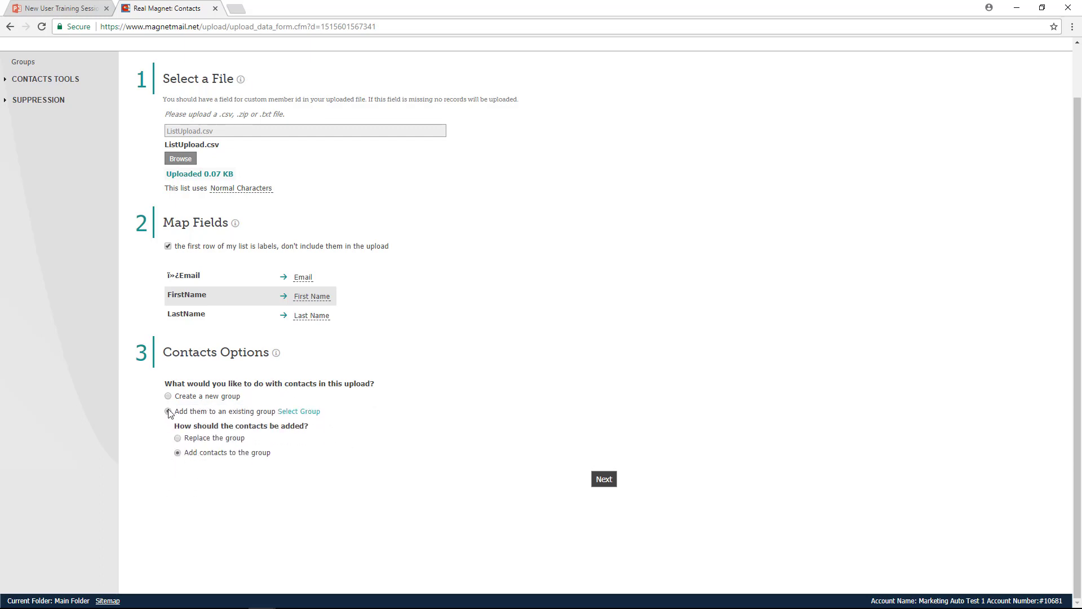
{"action": "left_click", "coordinate": [297, 412]}
{"action": "left_click", "coordinate": [188, 261]}
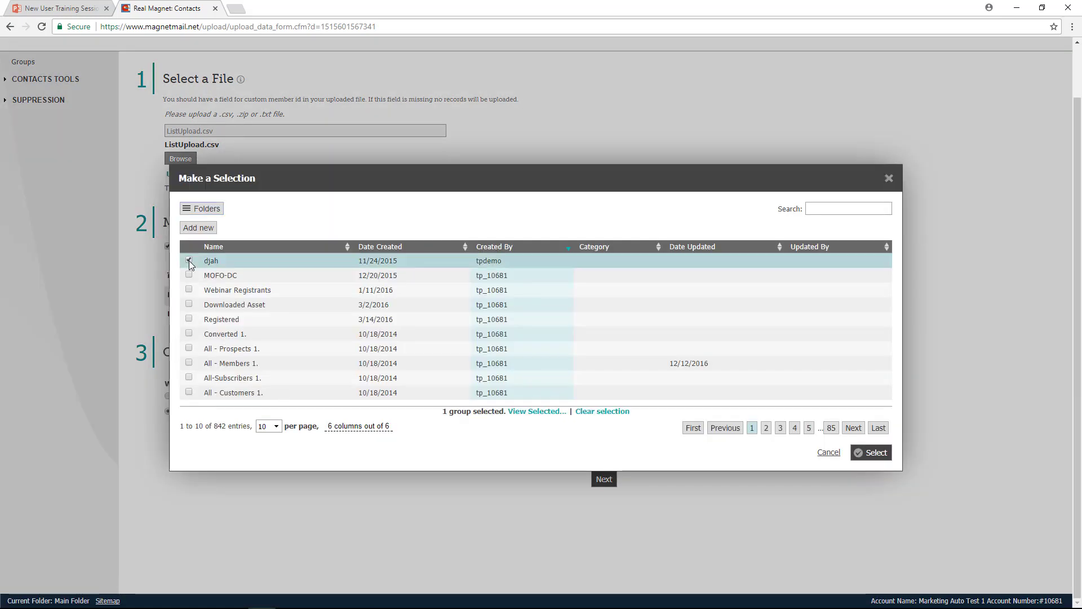
{"action": "left_click", "coordinate": [876, 455]}
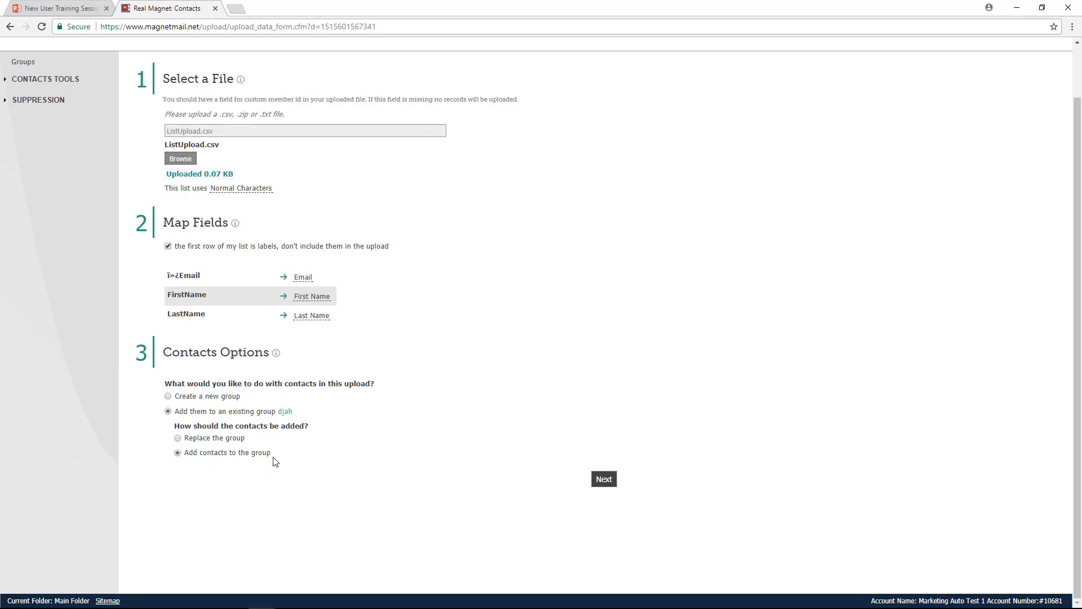
{"action": "left_click_drag", "start_coordinate": [247, 439], "coordinate": [183, 441]}
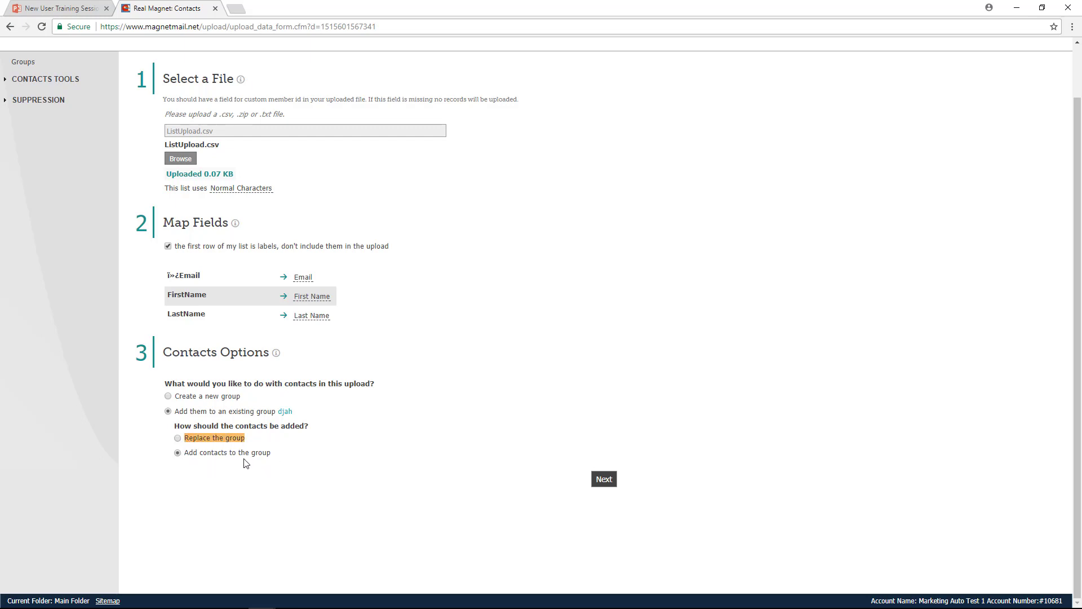